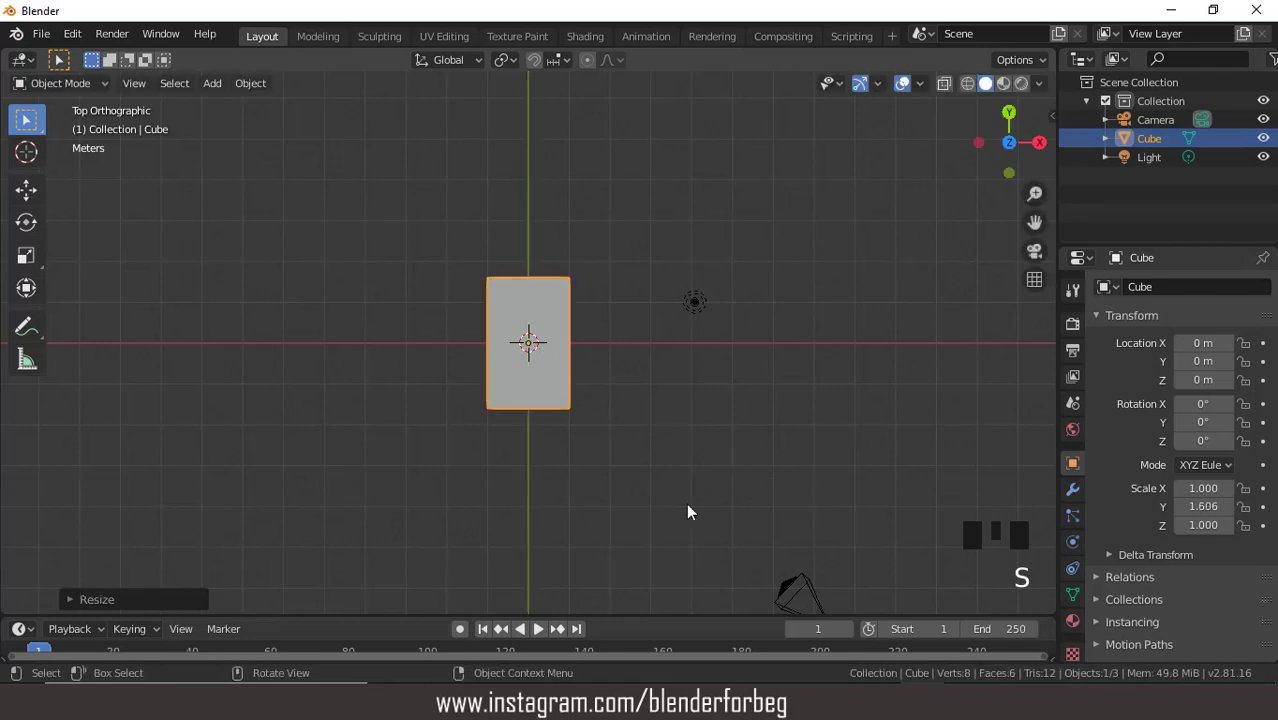
# Set the cube's resize scale to 10 along X and 2 along Y
pyautogui.click(67, 600)
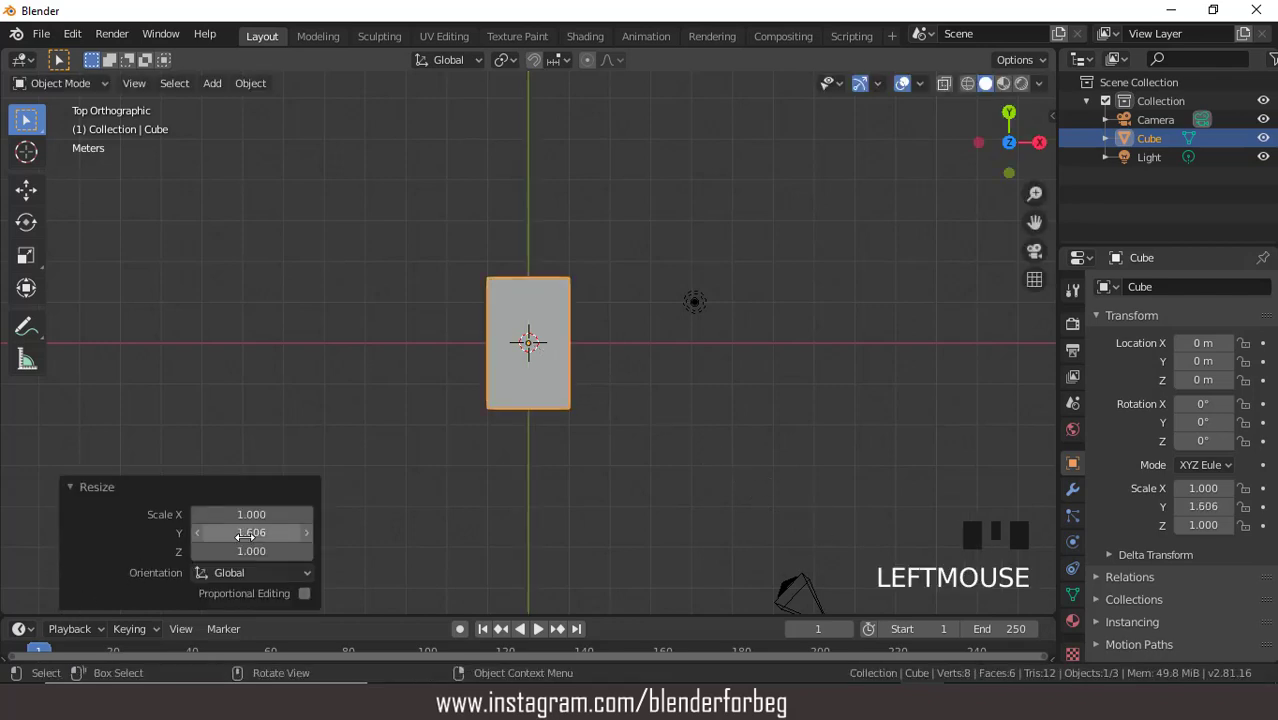
pyautogui.doubleClick(230, 532)
pyautogui.write('2')
pyautogui.press('Return')
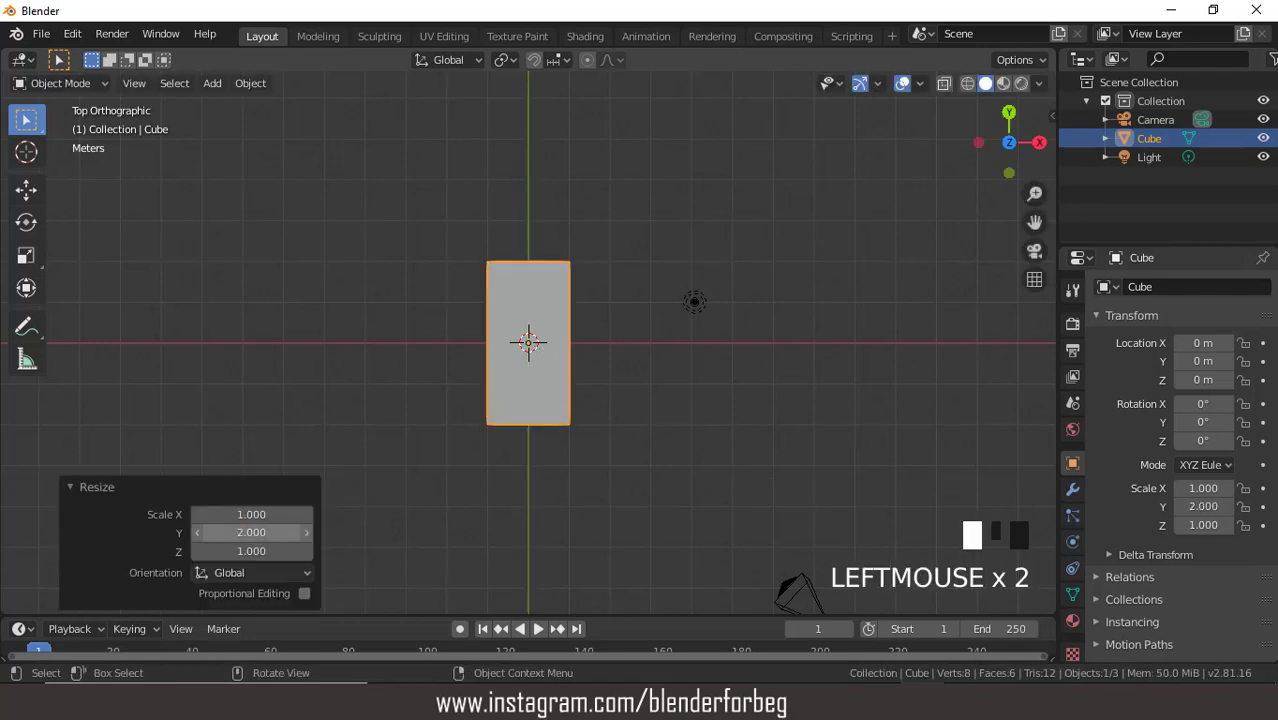
pyautogui.click(250, 515)
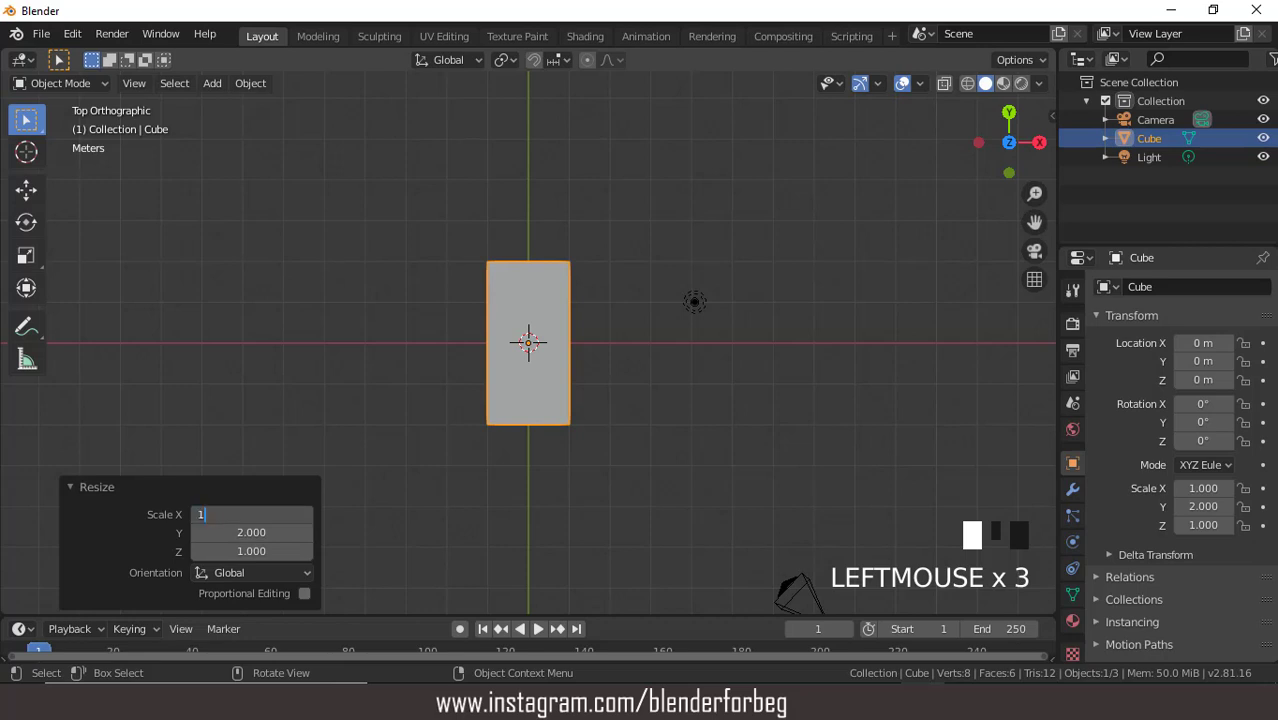
pyautogui.press('Return')
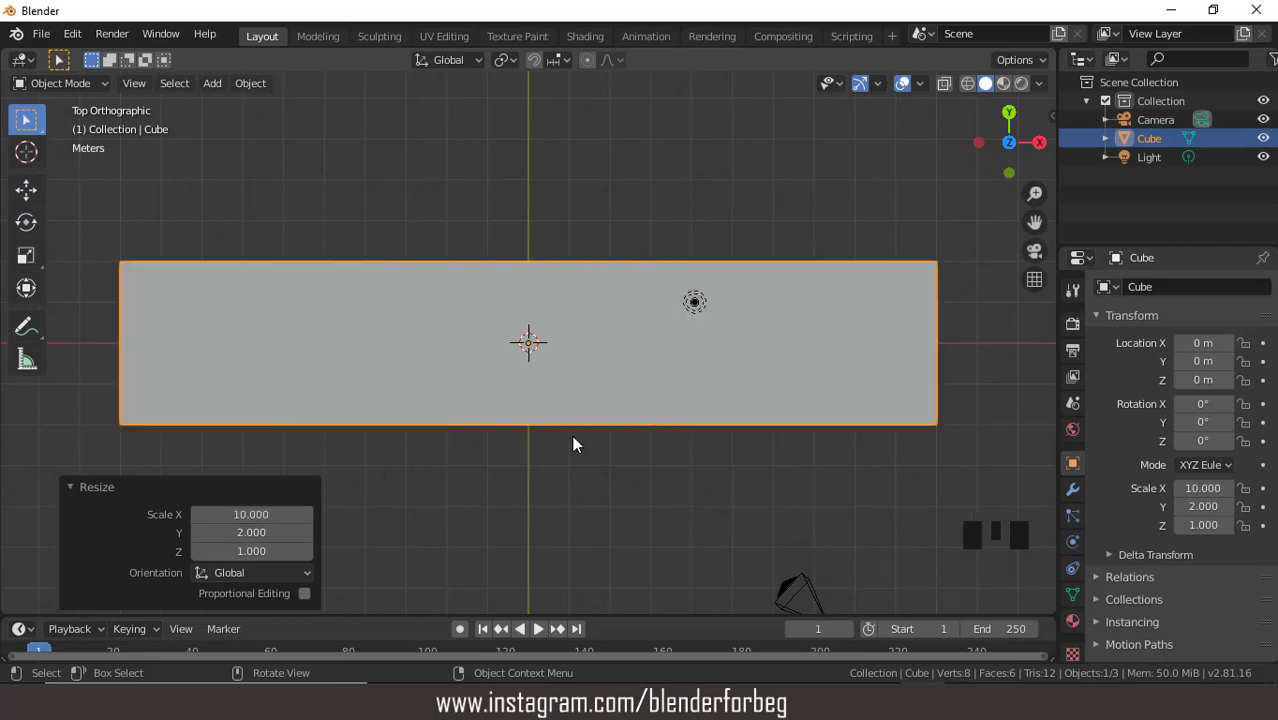
# Flatten the cube into a thin slab by setting its resize scale to 0.100 along Z
pyautogui.moveTo(573, 442); pyautogui.dragTo(275, 572, button='middle')
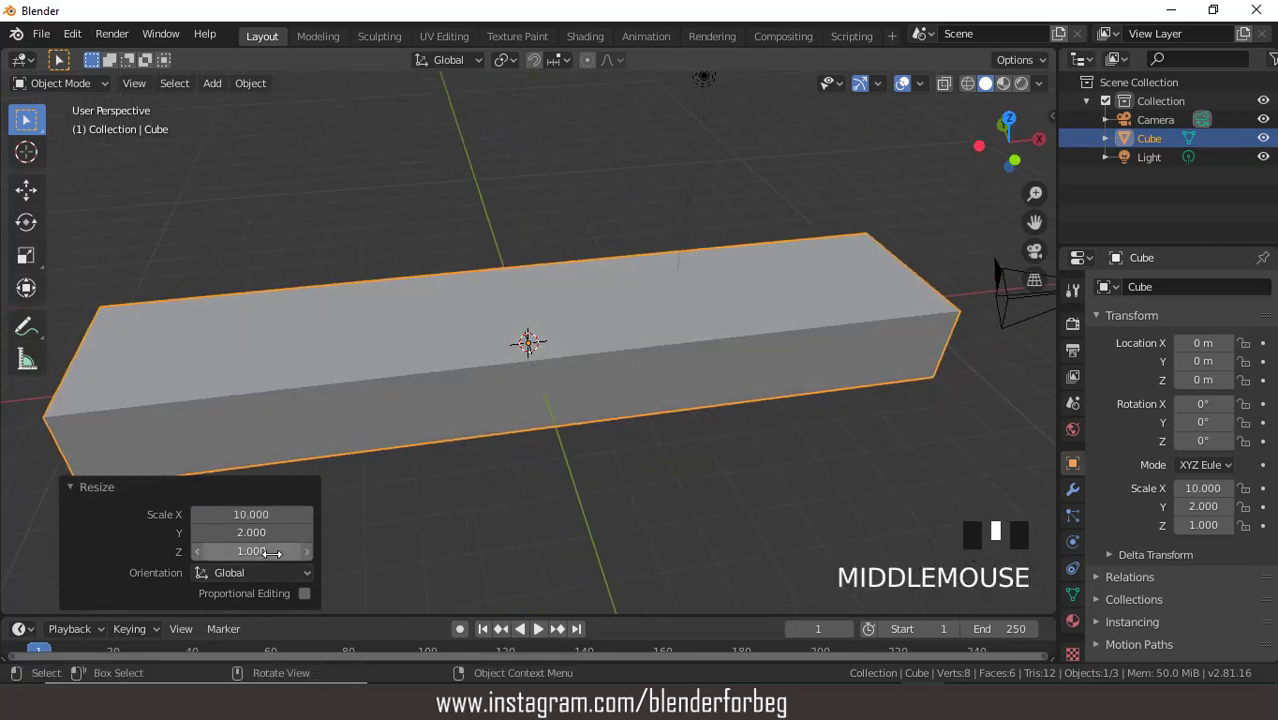
pyautogui.moveTo(270, 552); pyautogui.dragTo(183, 552)
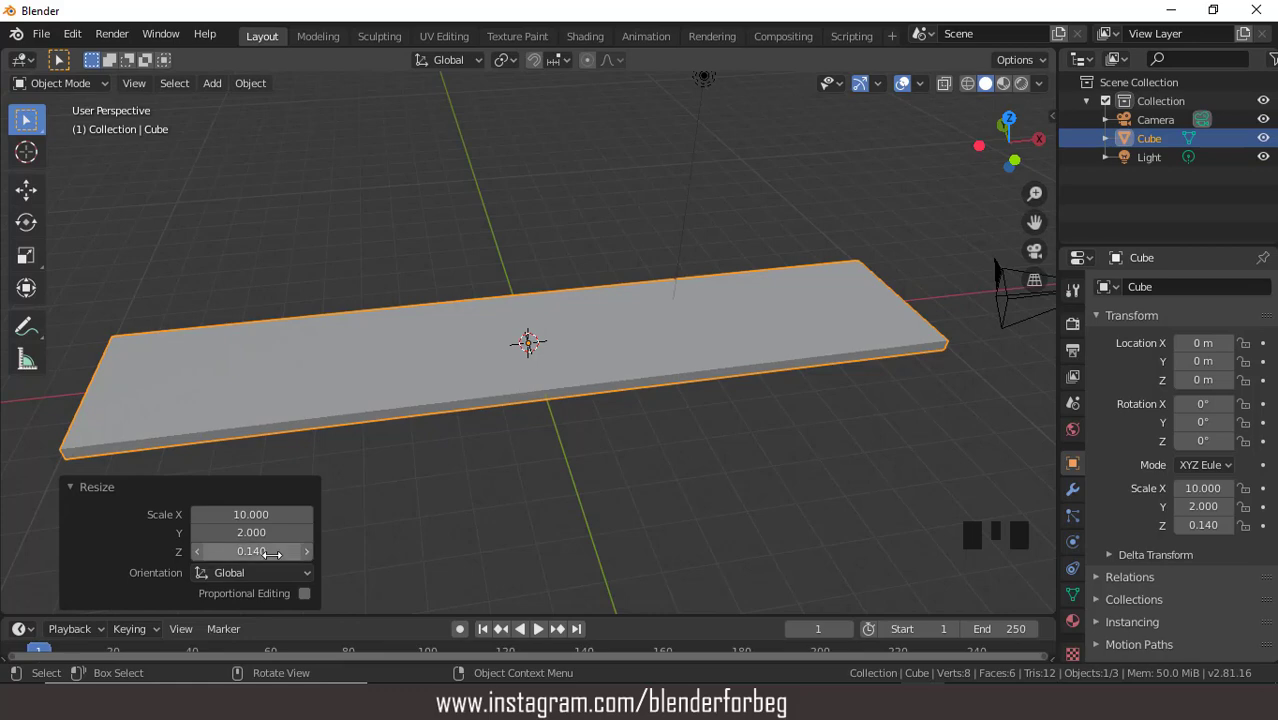
pyautogui.moveTo(190, 552); pyautogui.dragTo(184, 552)
pyautogui.moveTo(513, 385); pyautogui.dragTo(645, 367, button='middle')
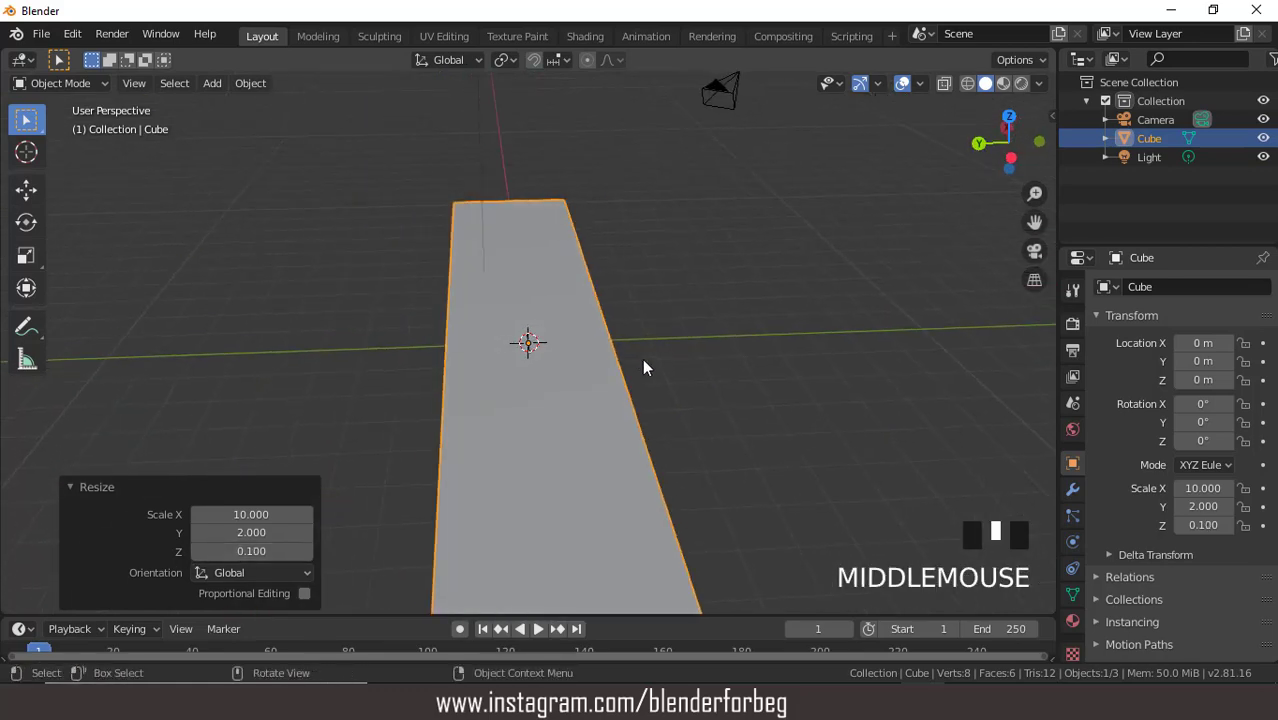
pyautogui.press('KP_7')
pyautogui.click(73, 85)
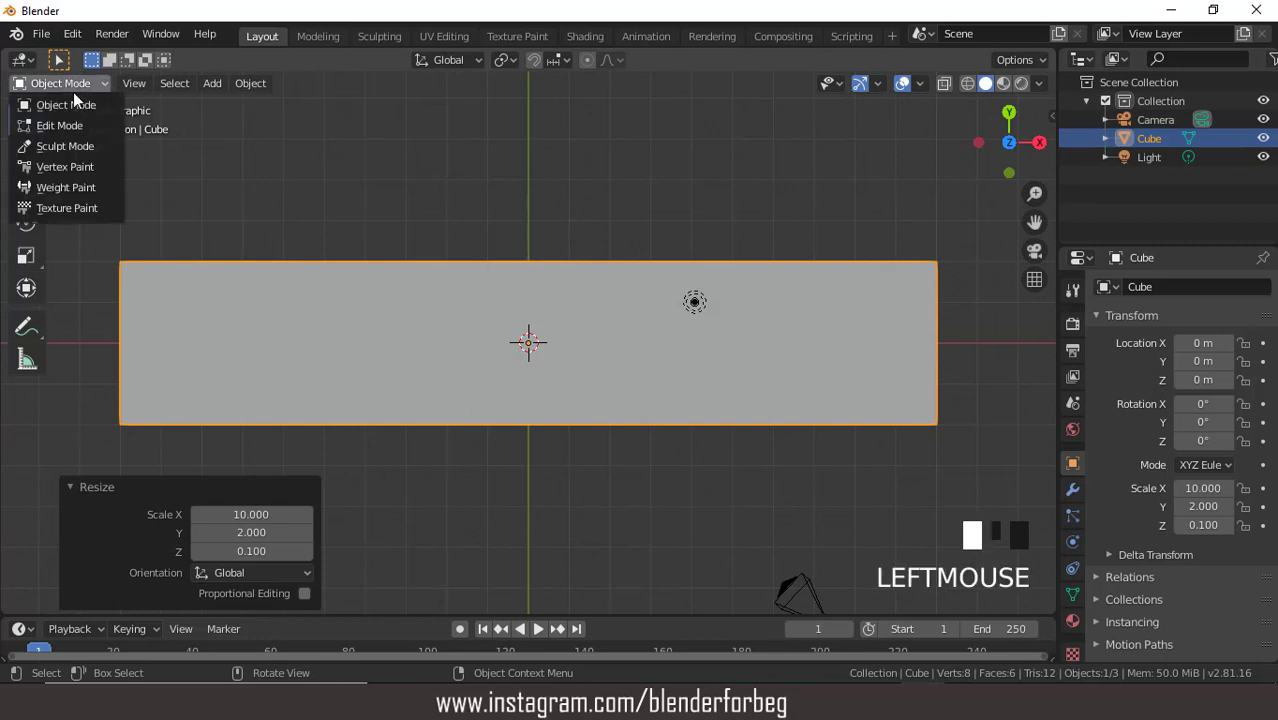
pyautogui.click(70, 122)
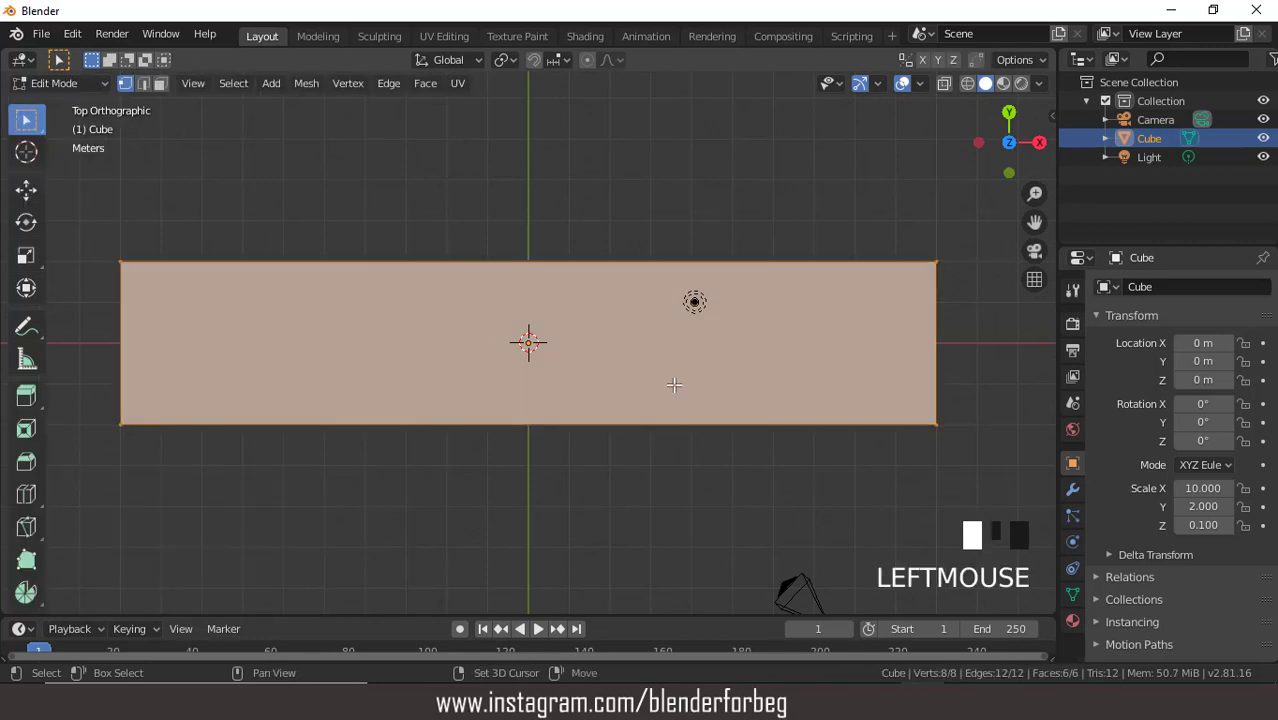
pyautogui.hotkey('shift', 'r')
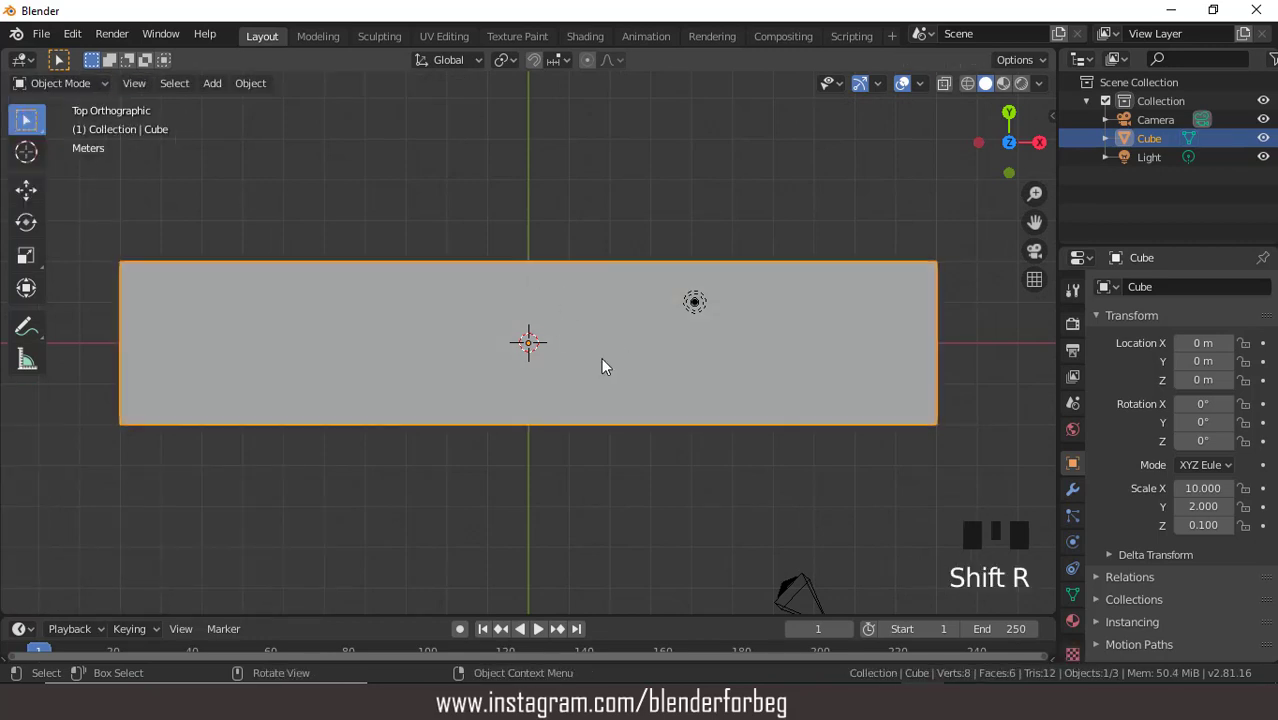
pyautogui.click(609, 387)
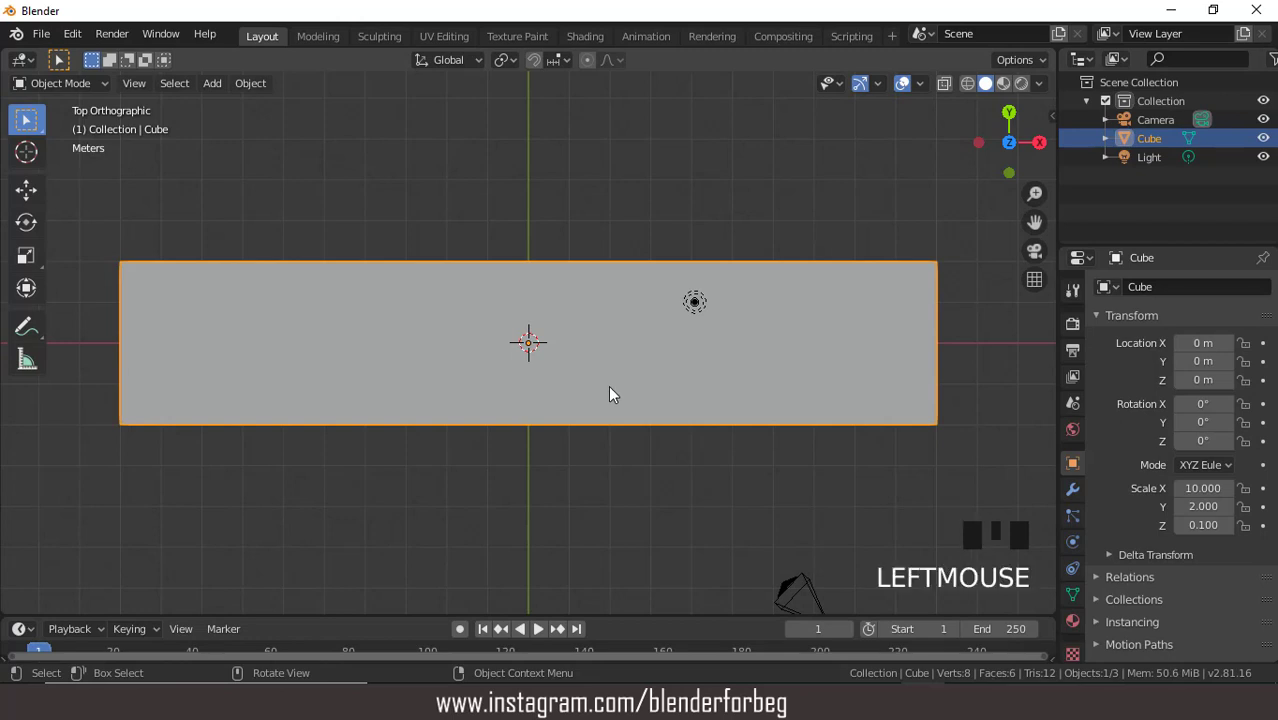
pyautogui.hotkey('ctrl', 'z')
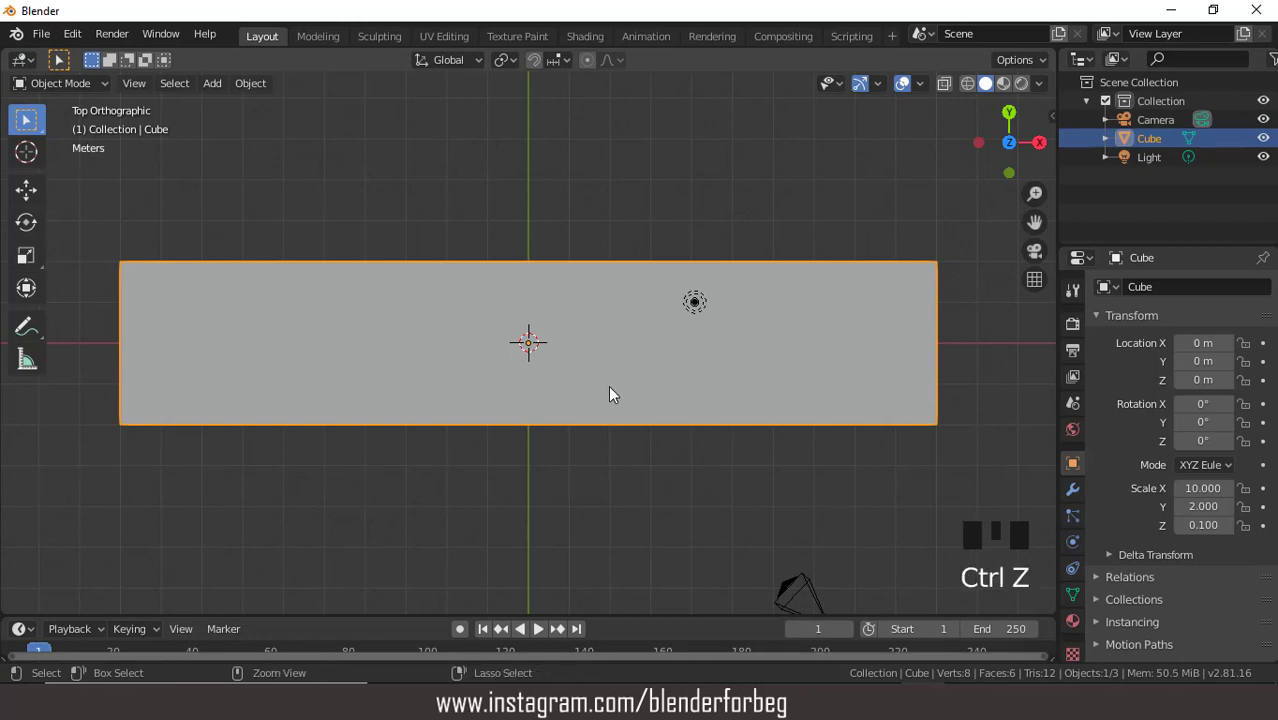
pyautogui.click(81, 83)
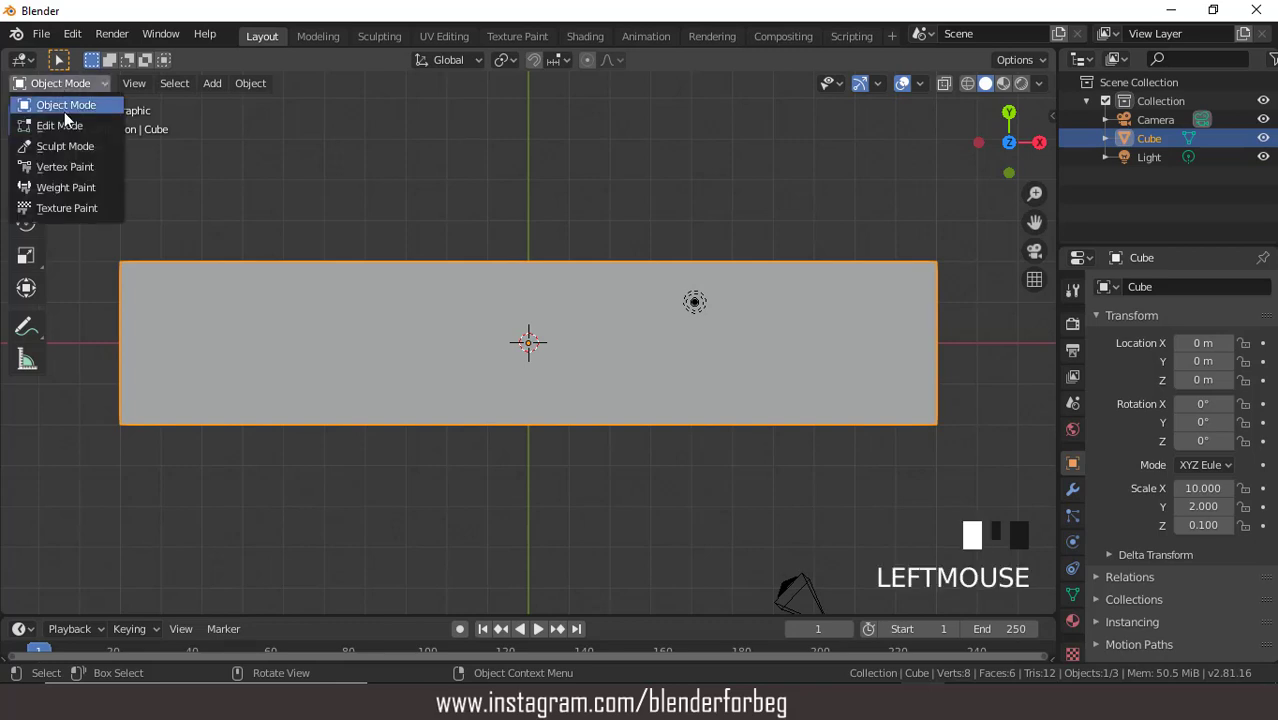
pyautogui.click(64, 118)
pyautogui.hotkey('shift', 'r')
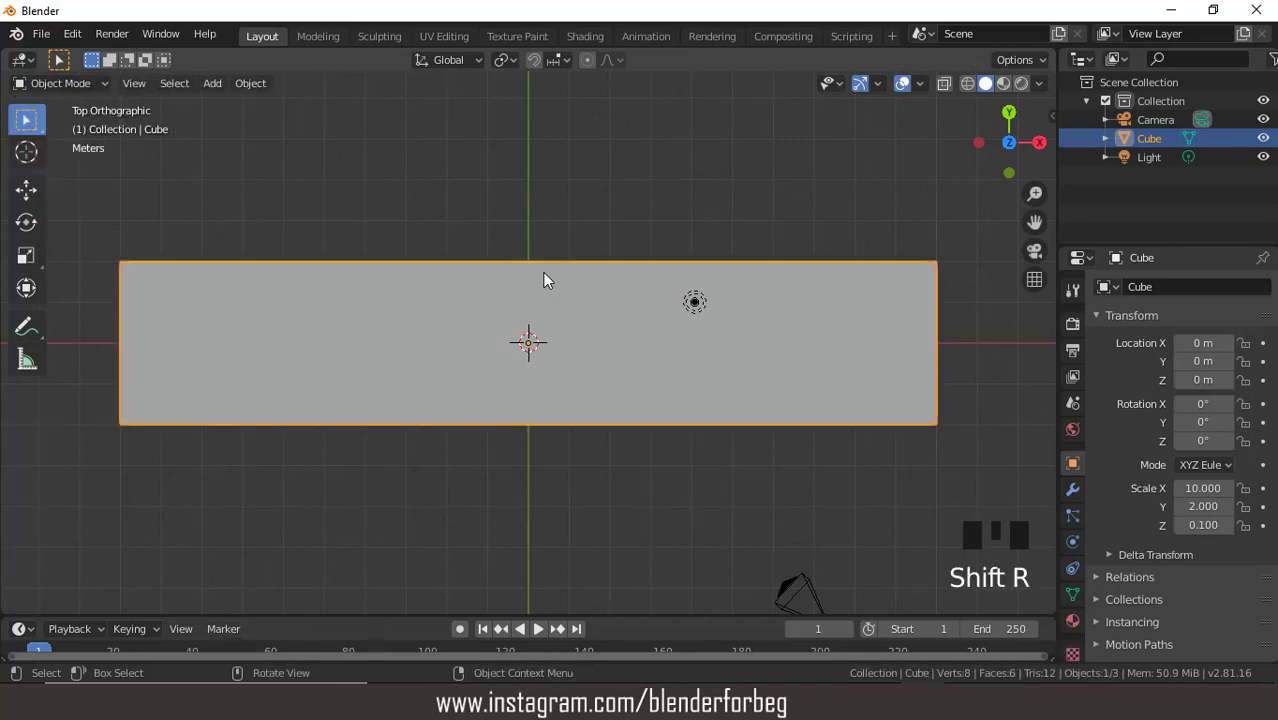
# Enter Edit Mode on the slab and add a crosswise loop cut near the middle of its length
pyautogui.click(55, 85)
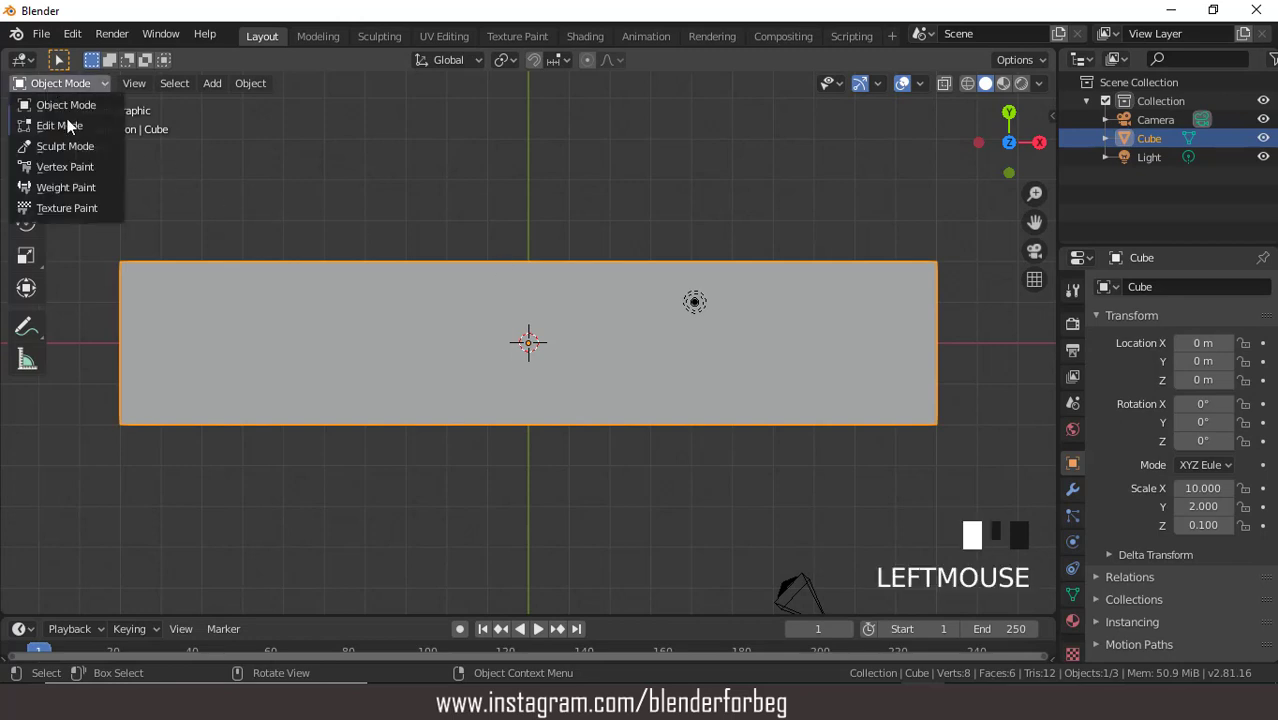
pyautogui.click(65, 127)
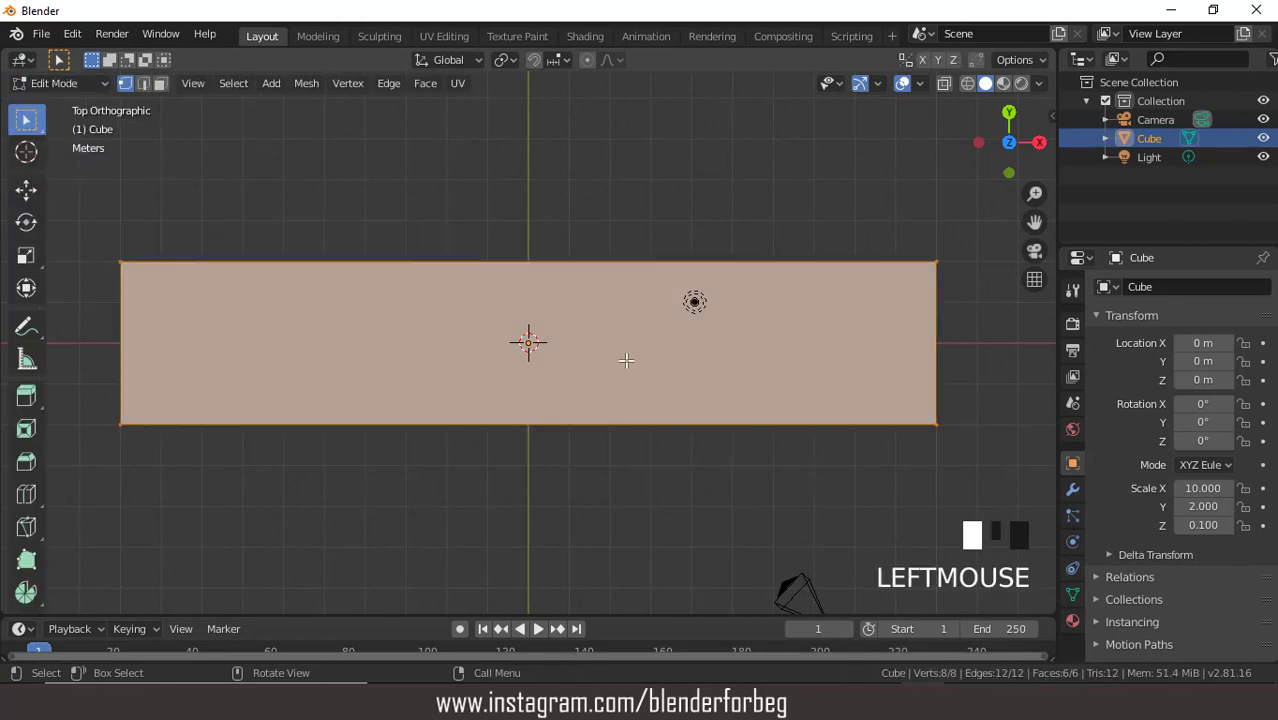
pyautogui.hotkey('ctrl', 'r')
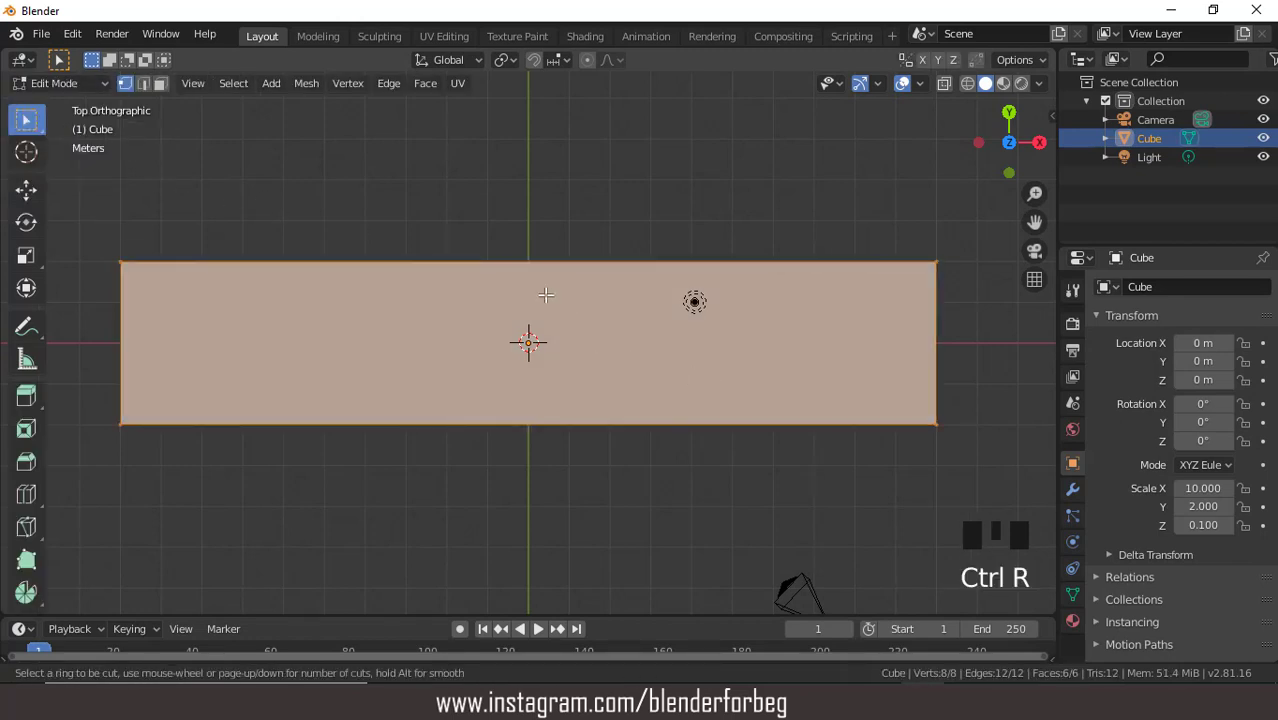
pyautogui.click(518, 274)
pyautogui.click(525, 270)
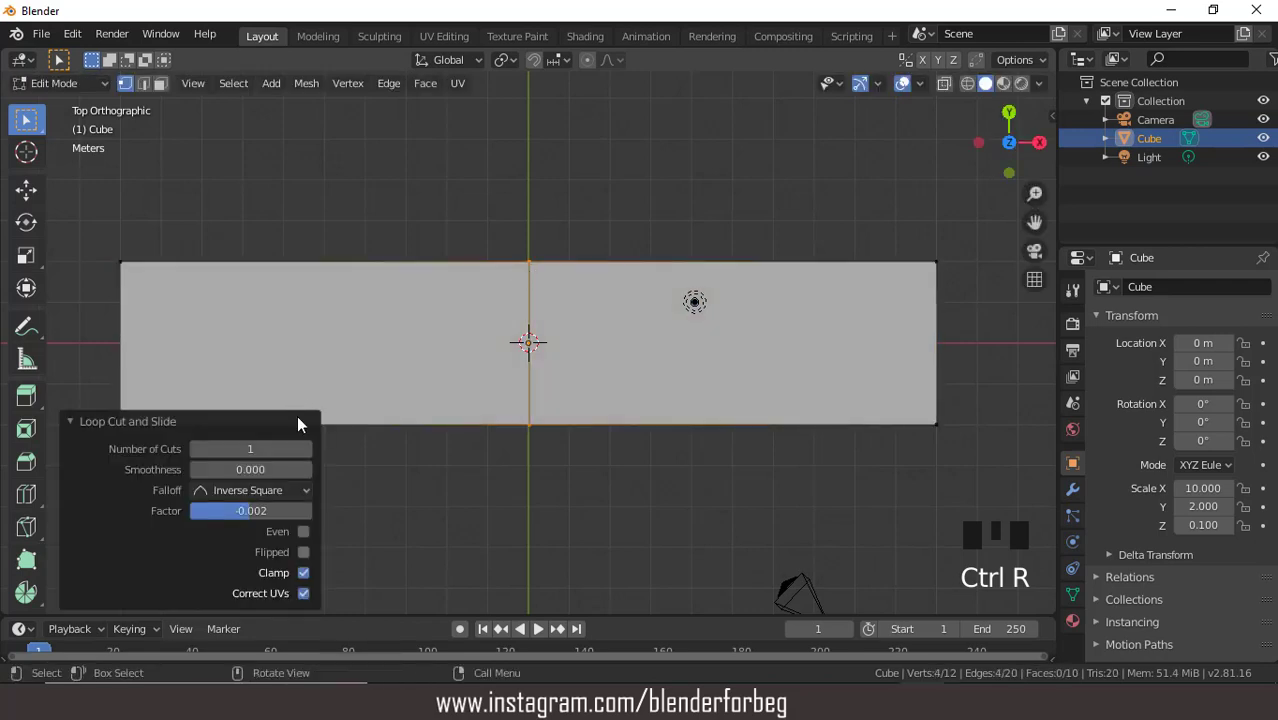
# Increase the number of loop cuts across the slab to 16
pyautogui.click(305, 449)
pyautogui.click(305, 449)
pyautogui.click(305, 449)
pyautogui.click(305, 449)
pyautogui.click(305, 449)
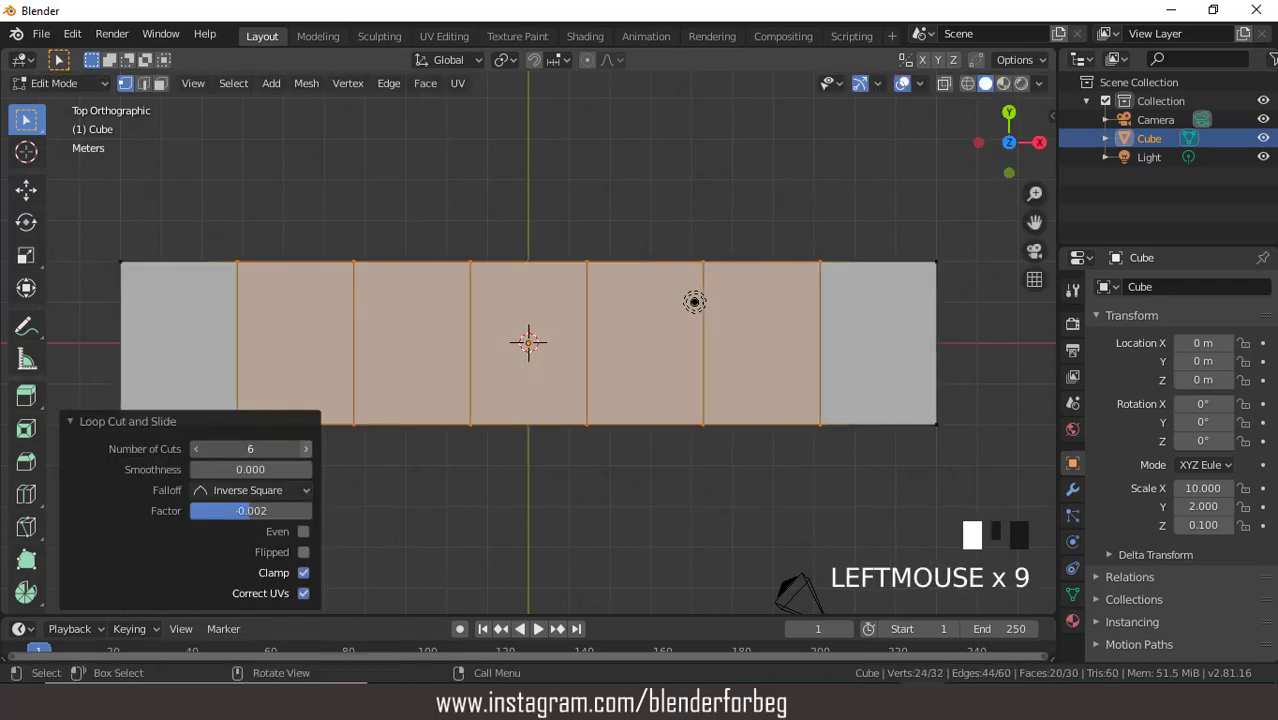
pyautogui.click(305, 449)
pyautogui.click(305, 449)
pyautogui.click(305, 449)
pyautogui.click(305, 449)
pyautogui.click(305, 449)
pyautogui.click(305, 449)
pyautogui.click(305, 449)
pyautogui.click(305, 449)
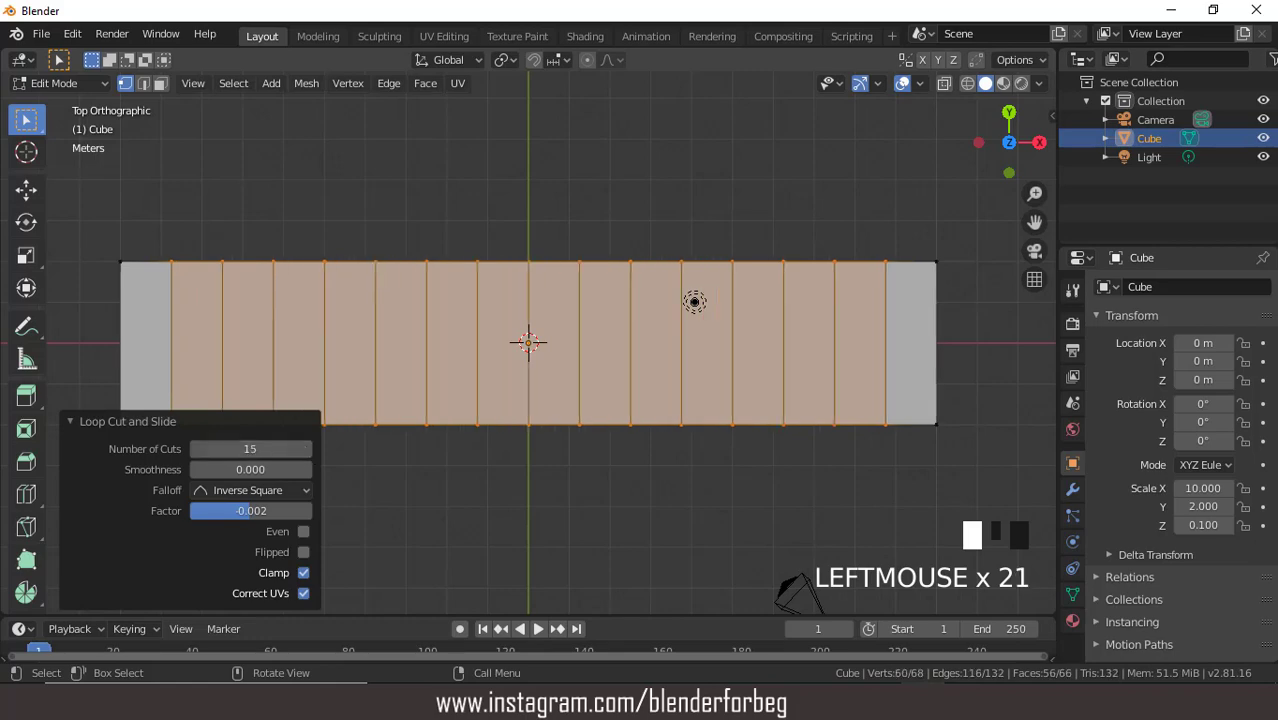
pyautogui.click(305, 449)
# Return to Object Mode and add a mesh cylinder with 12 vertices at the slab's centre
pyautogui.moveTo(613, 465); pyautogui.dragTo(901, 291, button='middle')
pyautogui.press('KP_1')
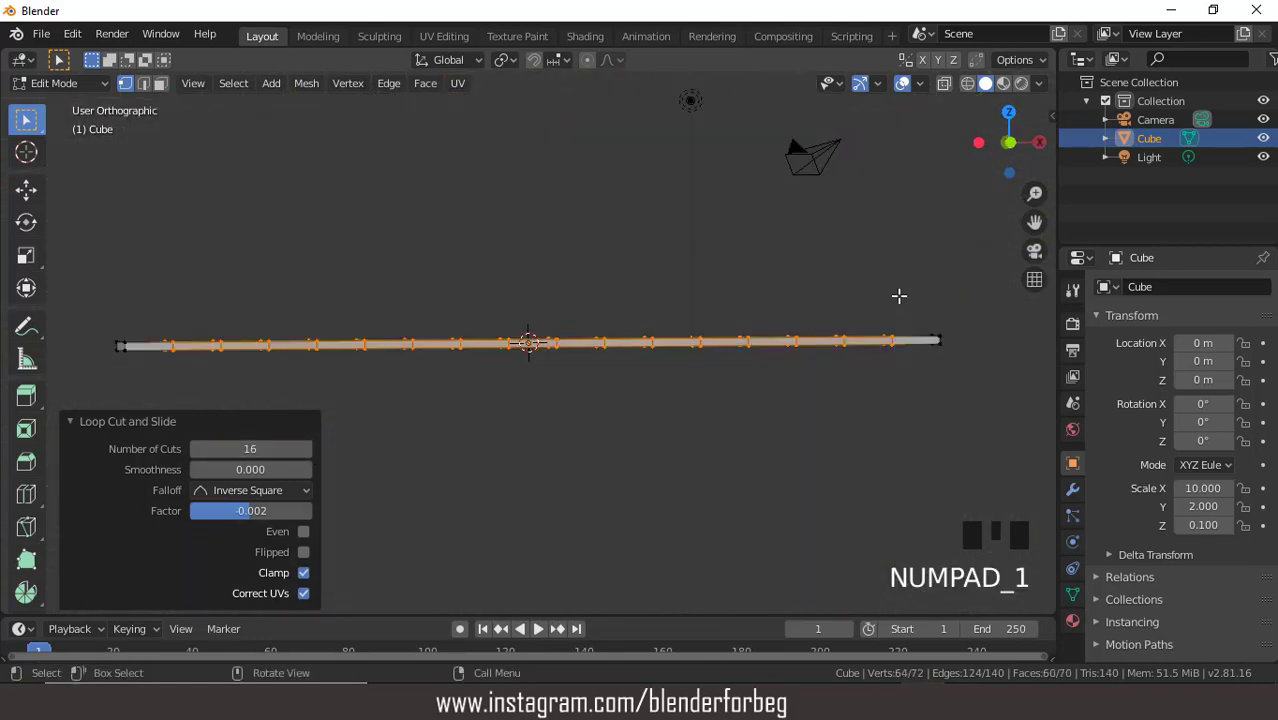
pyautogui.click(60, 83)
pyautogui.click(55, 103)
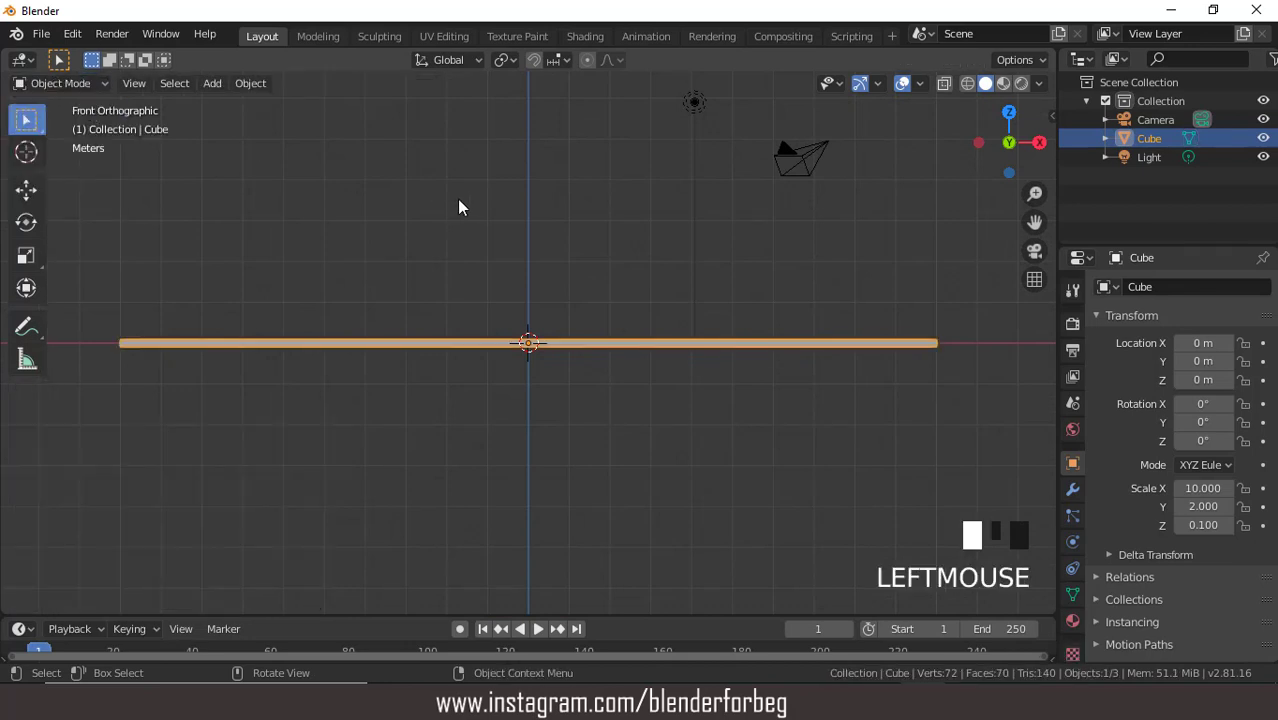
pyautogui.click(211, 85)
pyautogui.moveTo(224, 104)
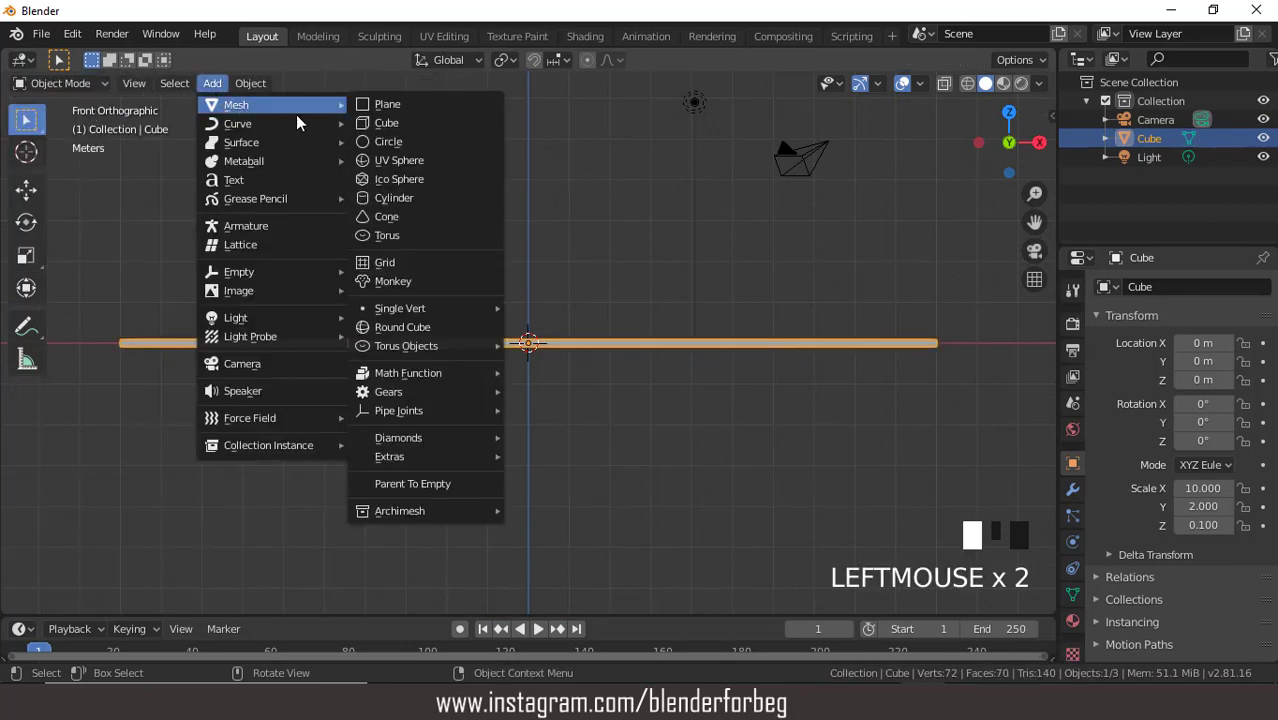
pyautogui.click(395, 198)
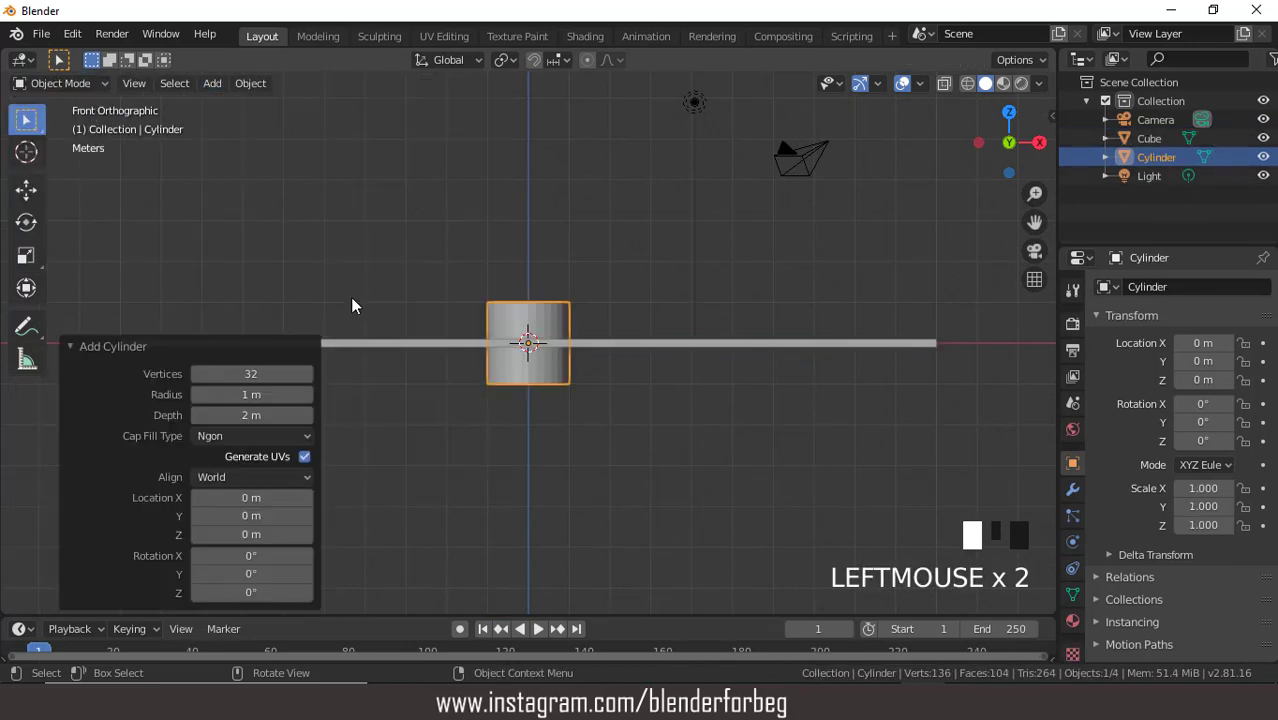
pyautogui.click(251, 374)
pyautogui.write('1')
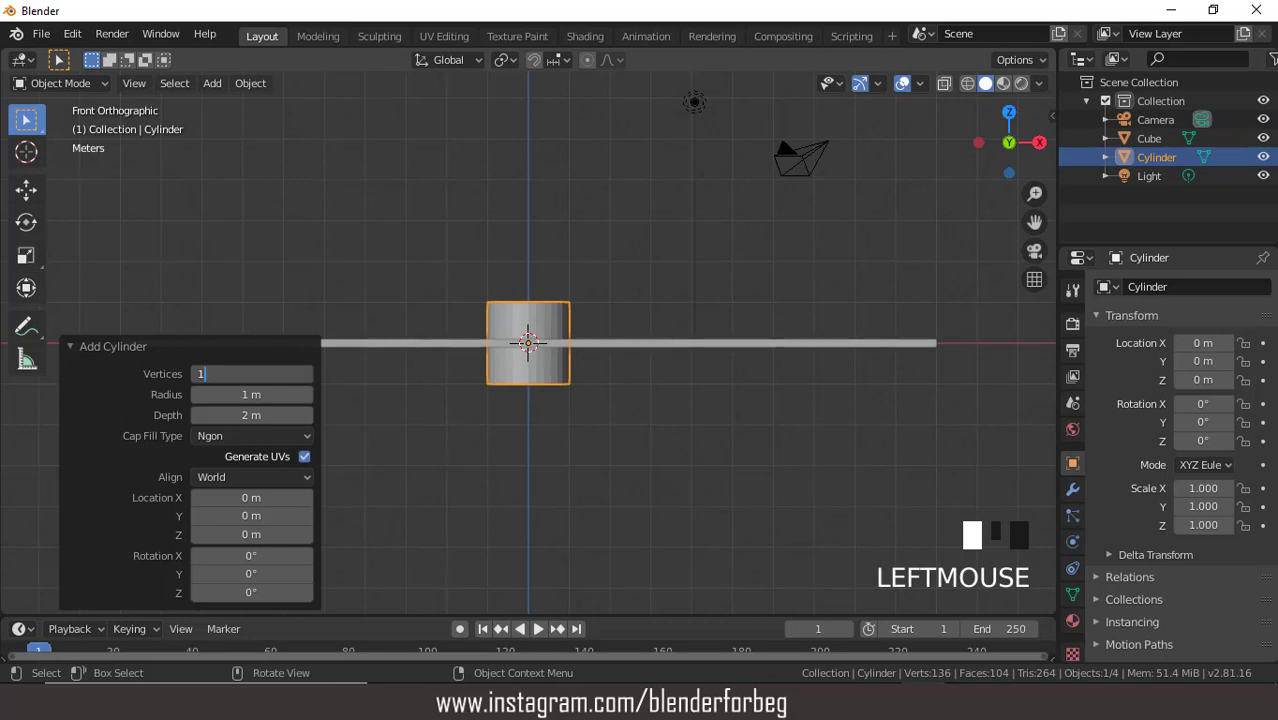
pyautogui.write('2')
pyautogui.press('Return')
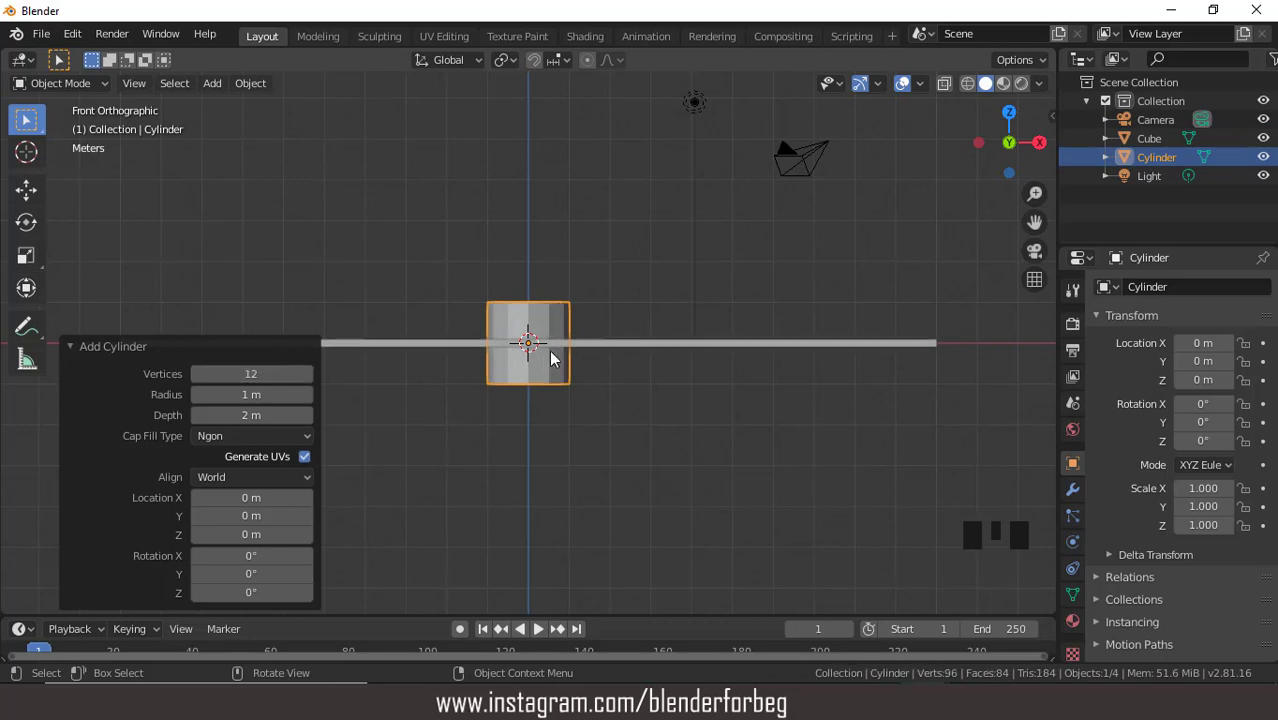
# Scale the cylinder down uniformly to about 0.218 and raise it about 0.253 m along Z
pyautogui.press('s')
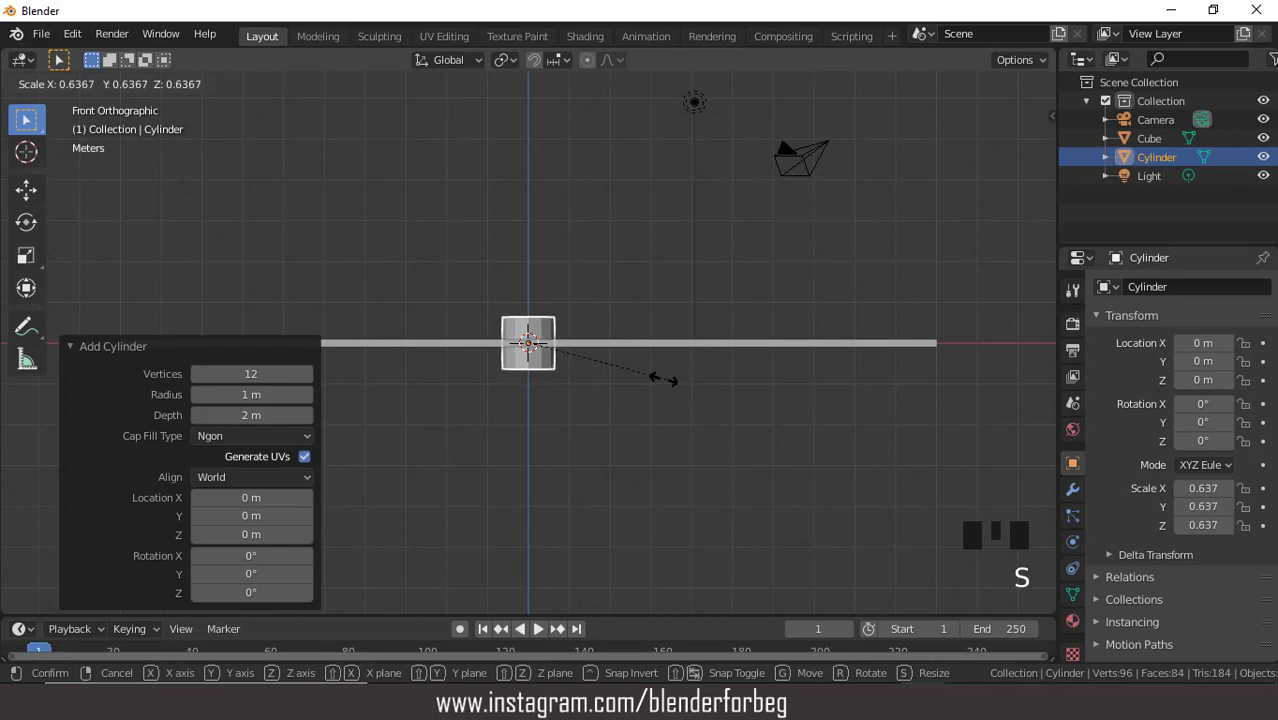
pyautogui.click(575, 362)
pyautogui.press('g')
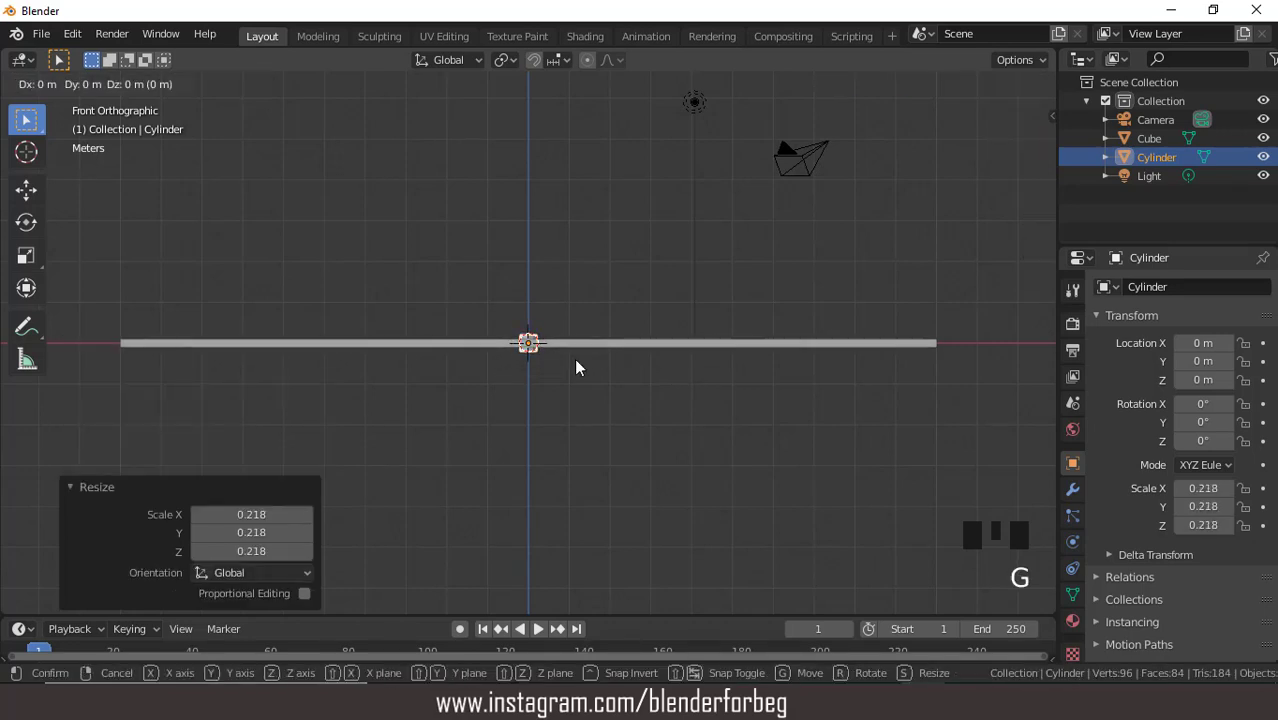
pyautogui.press('z')
pyautogui.click(574, 348)
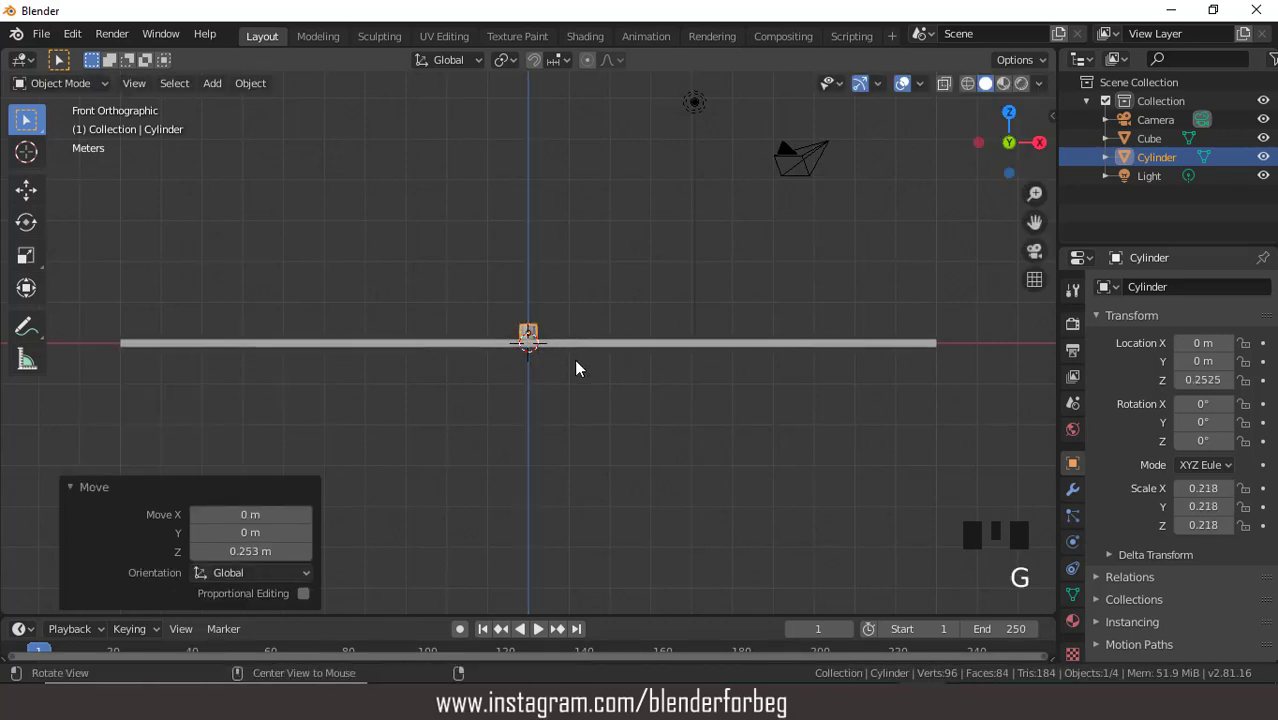
# Stretch the cylinder along Z by a factor of about 3.9 to form a tall post
pyautogui.moveTo(575, 368); pyautogui.dragTo(581, 409, button='middle')
pyautogui.scroll(4, 580, 365)
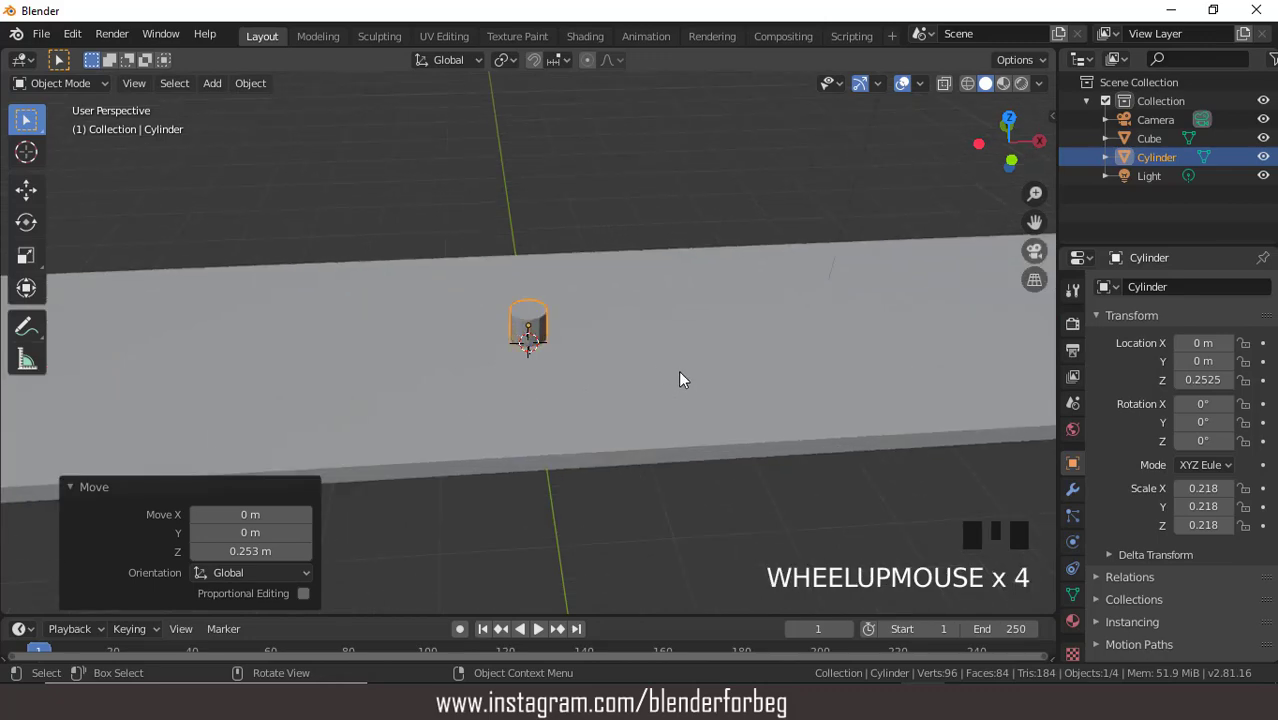
pyautogui.press('s')
pyautogui.press('z')
pyautogui.click(146, 431)
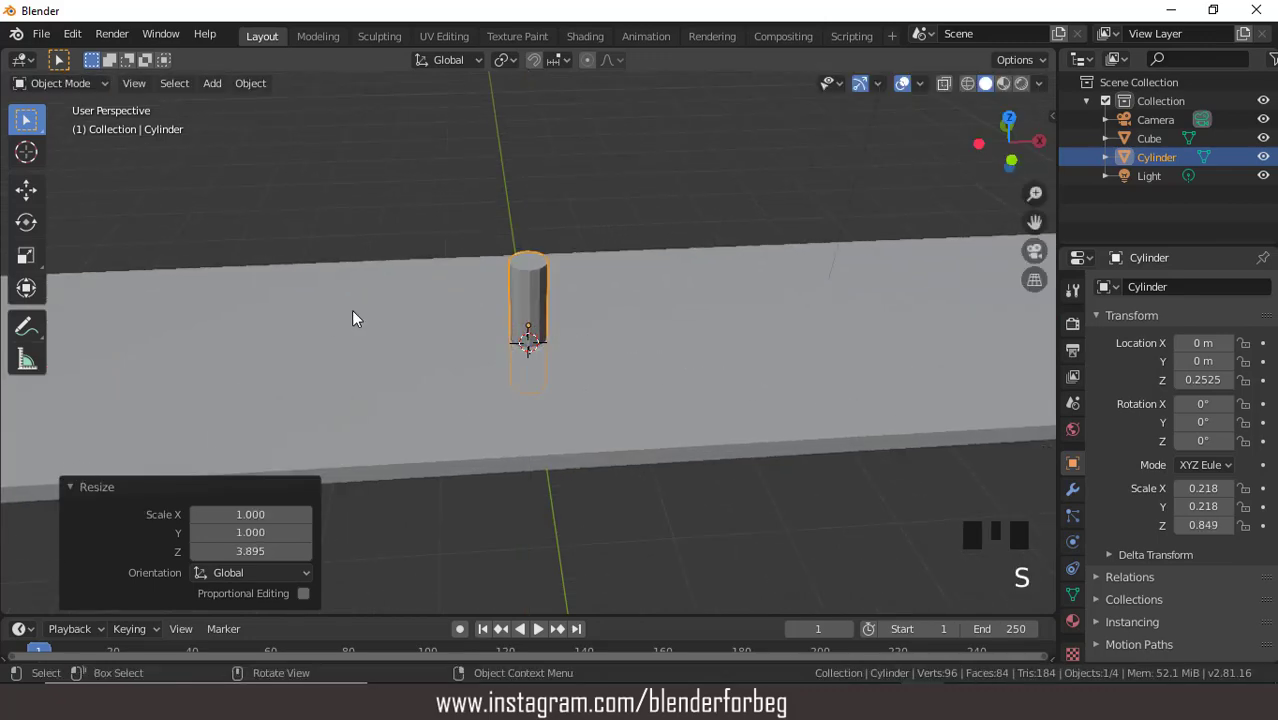
# Raise the post about 0.643 m along Z so it stands higher on the slab
pyautogui.moveTo(352, 318); pyautogui.dragTo(612, 246, button='middle')
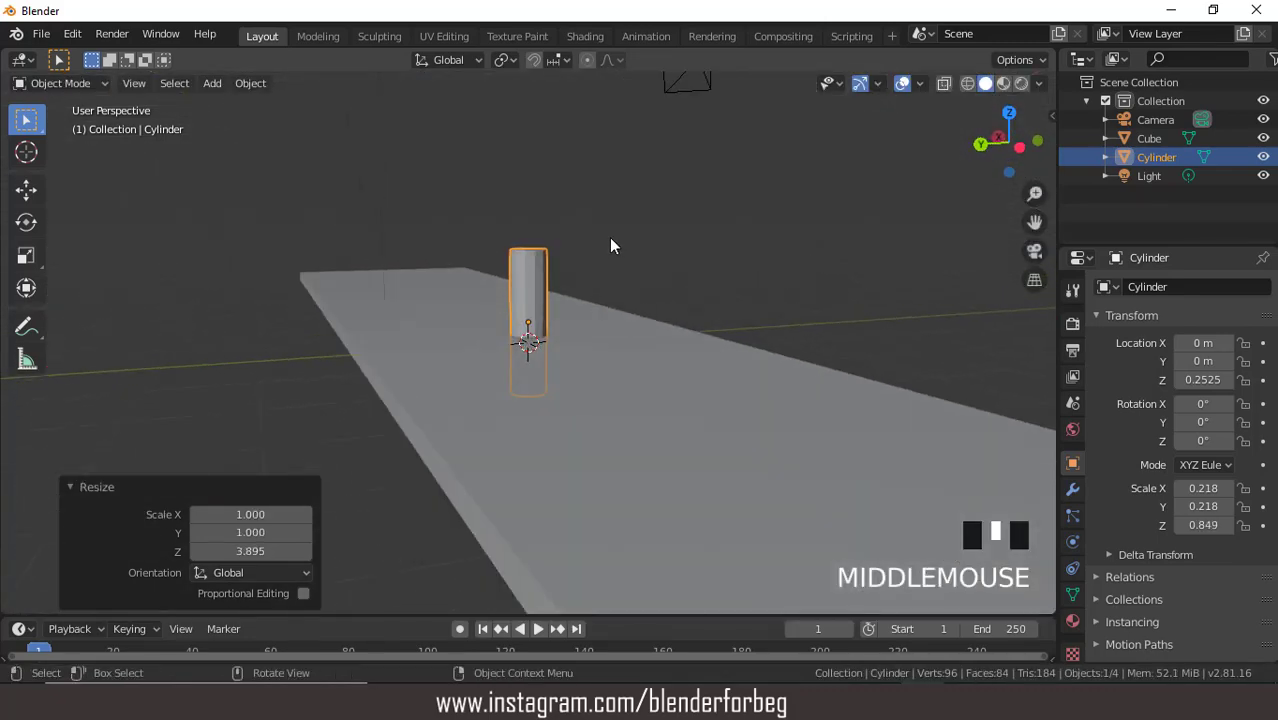
pyautogui.press('KP_7')
pyautogui.scroll(-3, 608, 245)
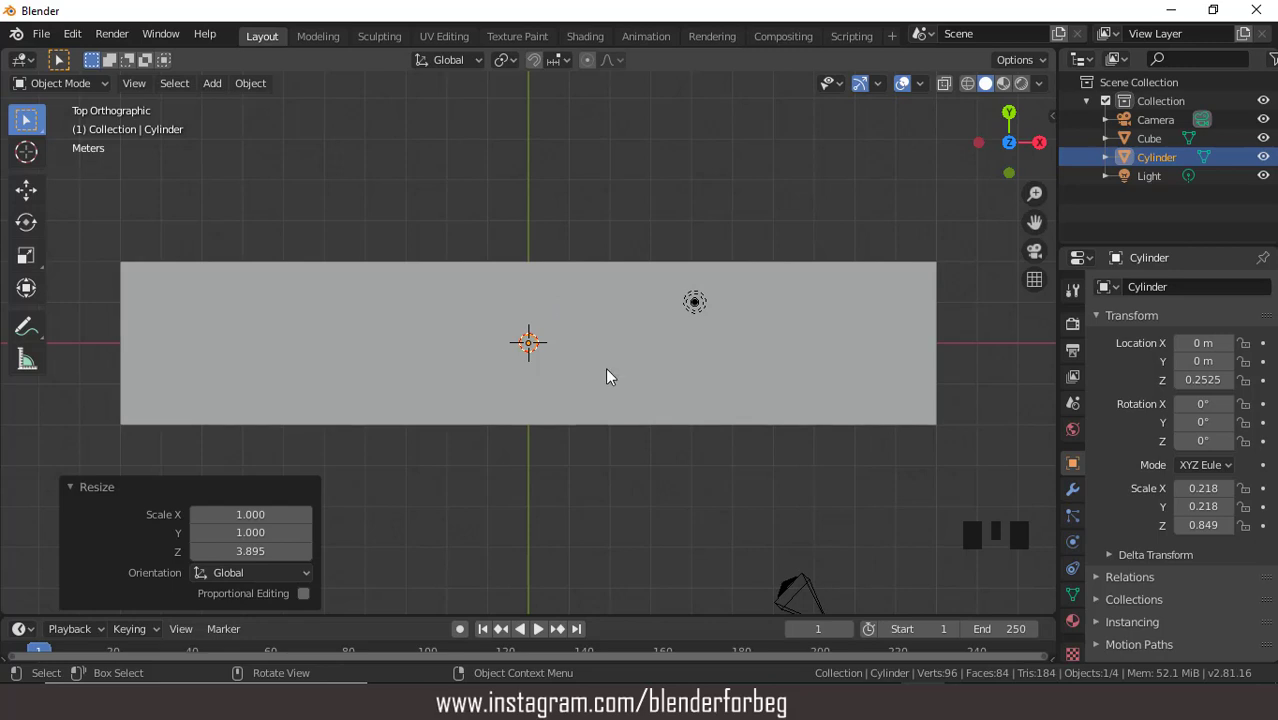
pyautogui.moveTo(608, 371); pyautogui.dragTo(593, 176, button='middle')
pyautogui.press('KP_1')
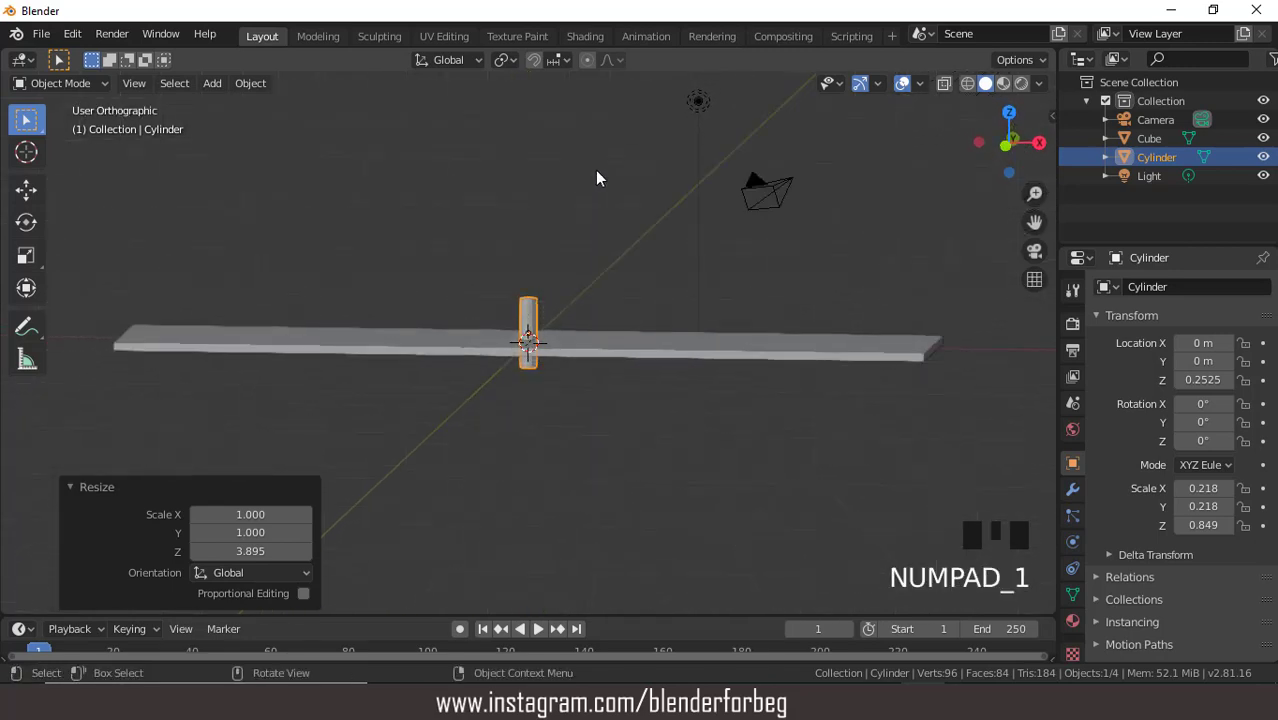
pyautogui.press('g')
pyautogui.press('z')
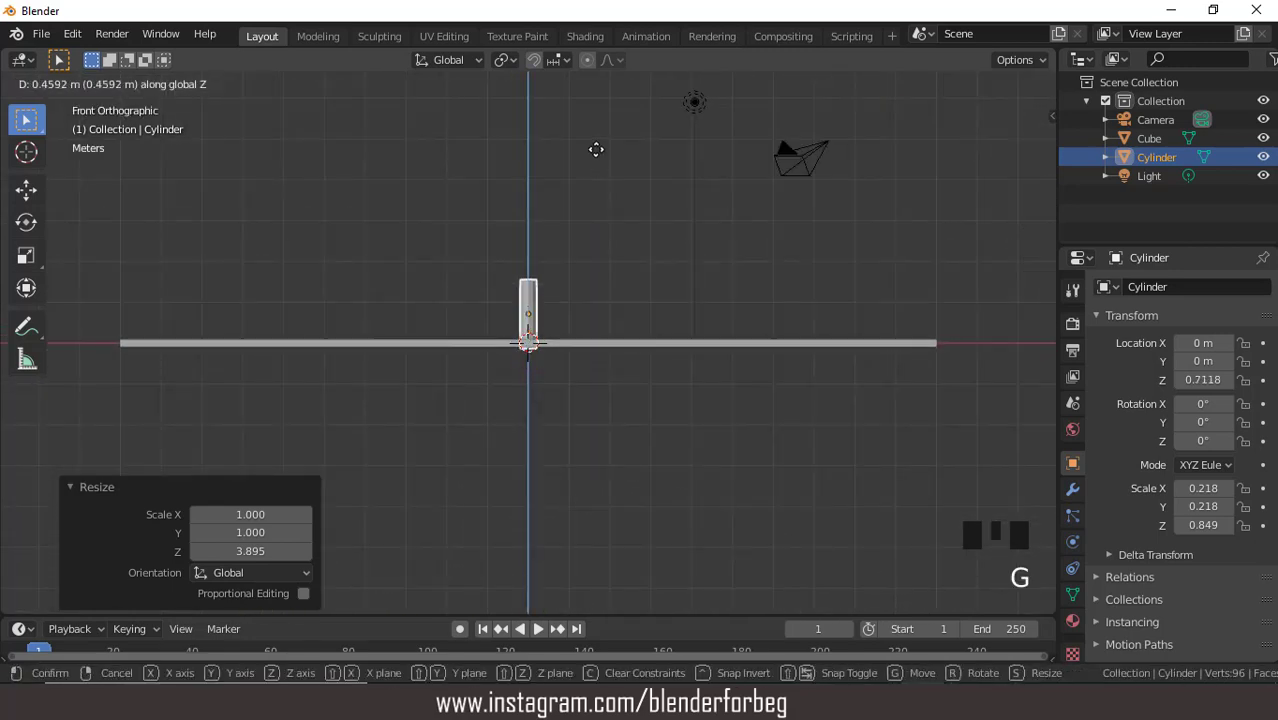
pyautogui.click(590, 143)
# Stretch the post along Z by a factor of about 1.57 and raise it about 0.459 m along Z
pyautogui.press('s')
pyautogui.press('z')
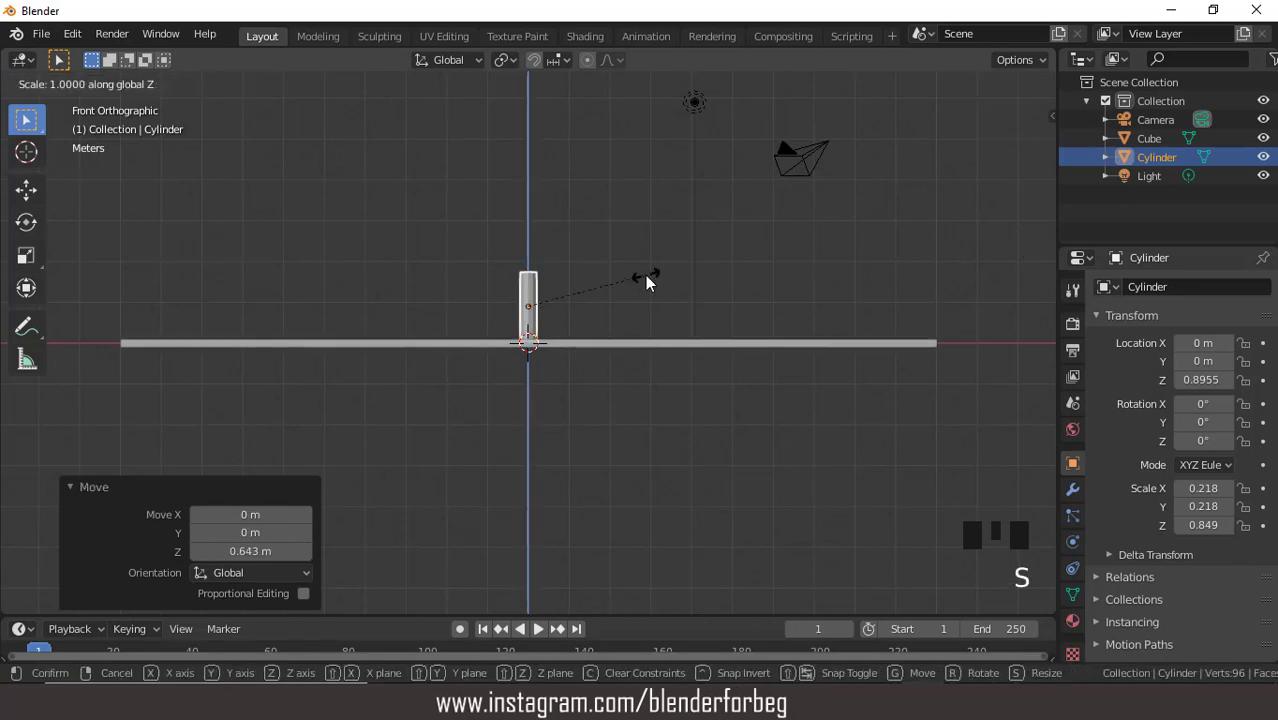
pyautogui.click(717, 322)
pyautogui.press('g')
pyautogui.press('z')
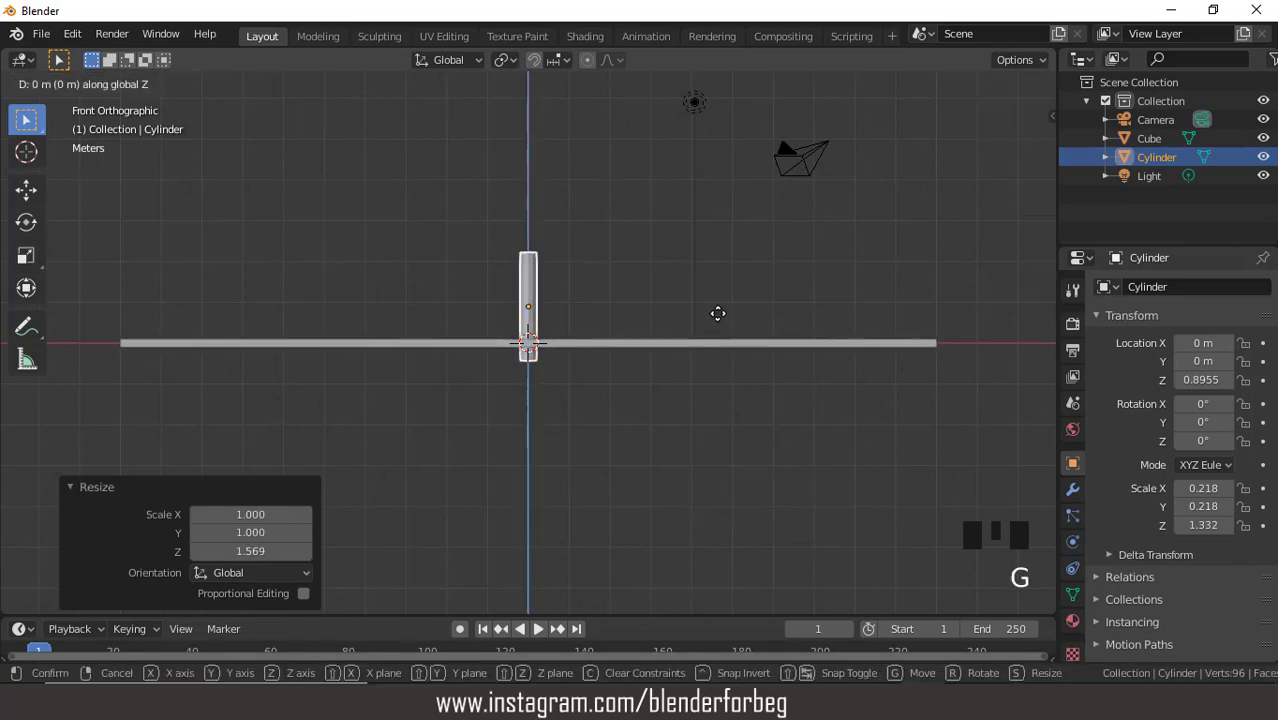
pyautogui.click(716, 304)
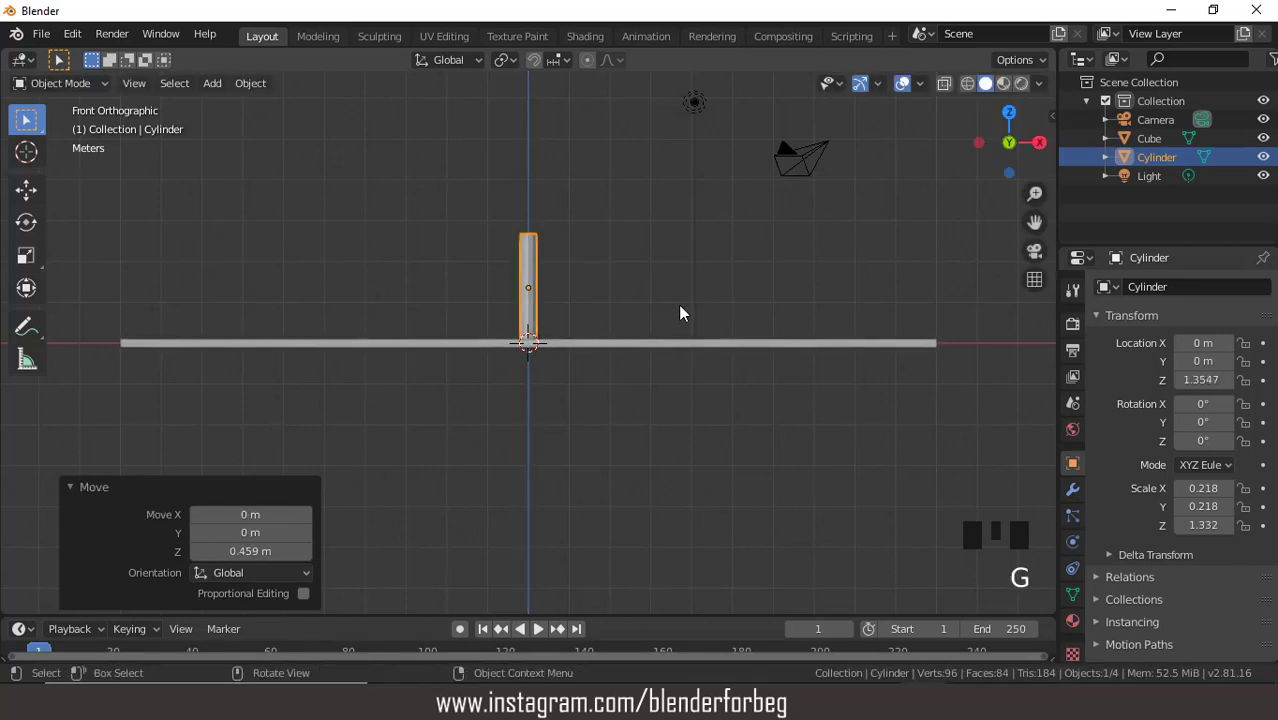
# Move the post to a corner of the slab, about 9.41 m along X and -1.63 m along Y
pyautogui.press('g')
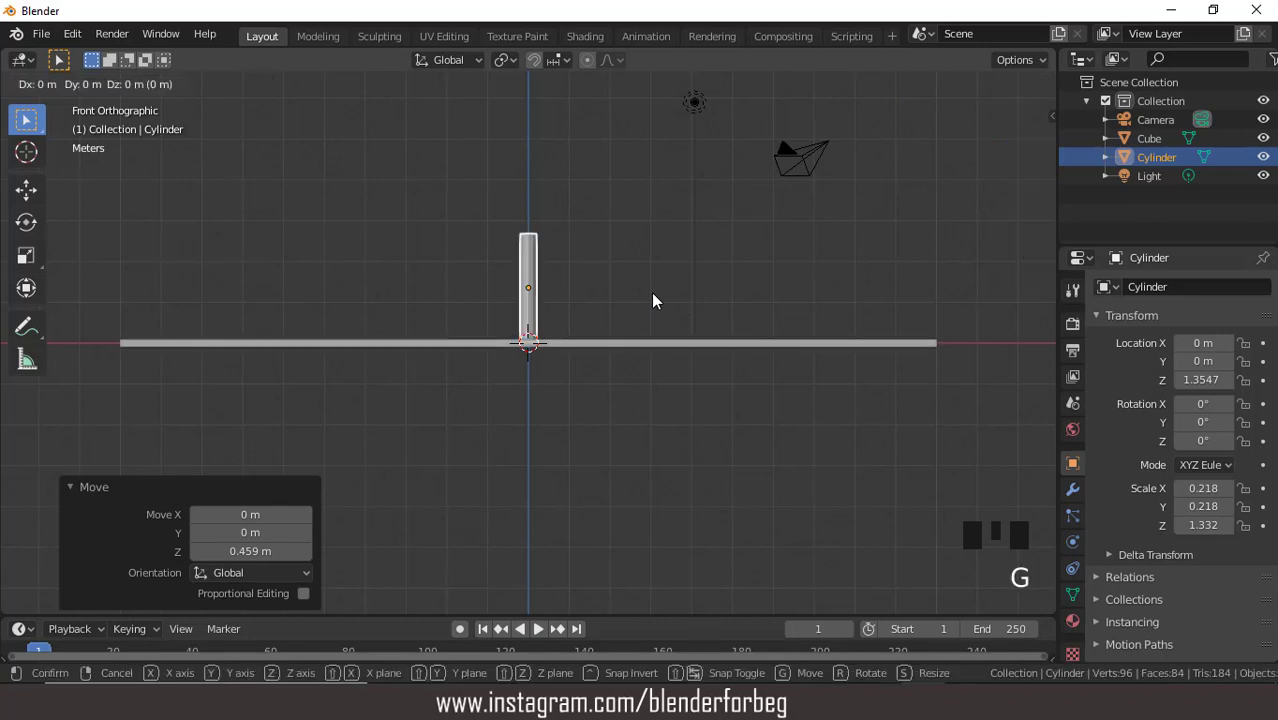
pyautogui.press('x')
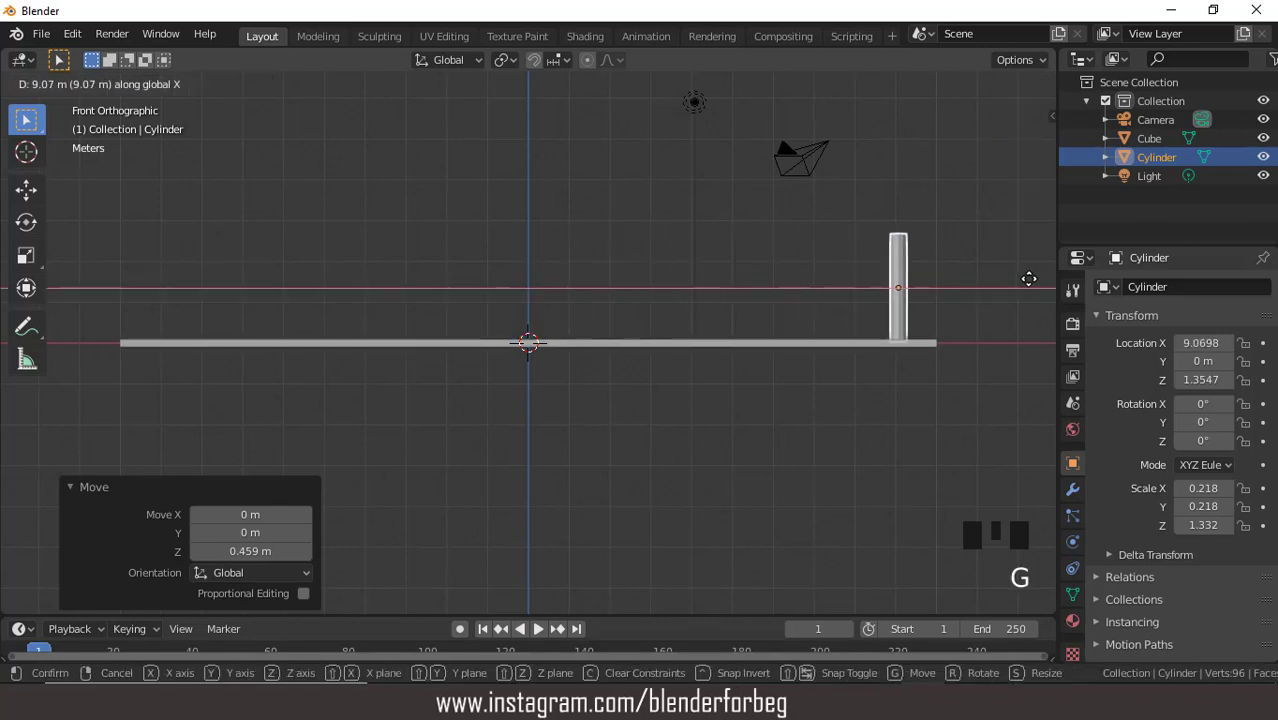
pyautogui.click(1040, 279)
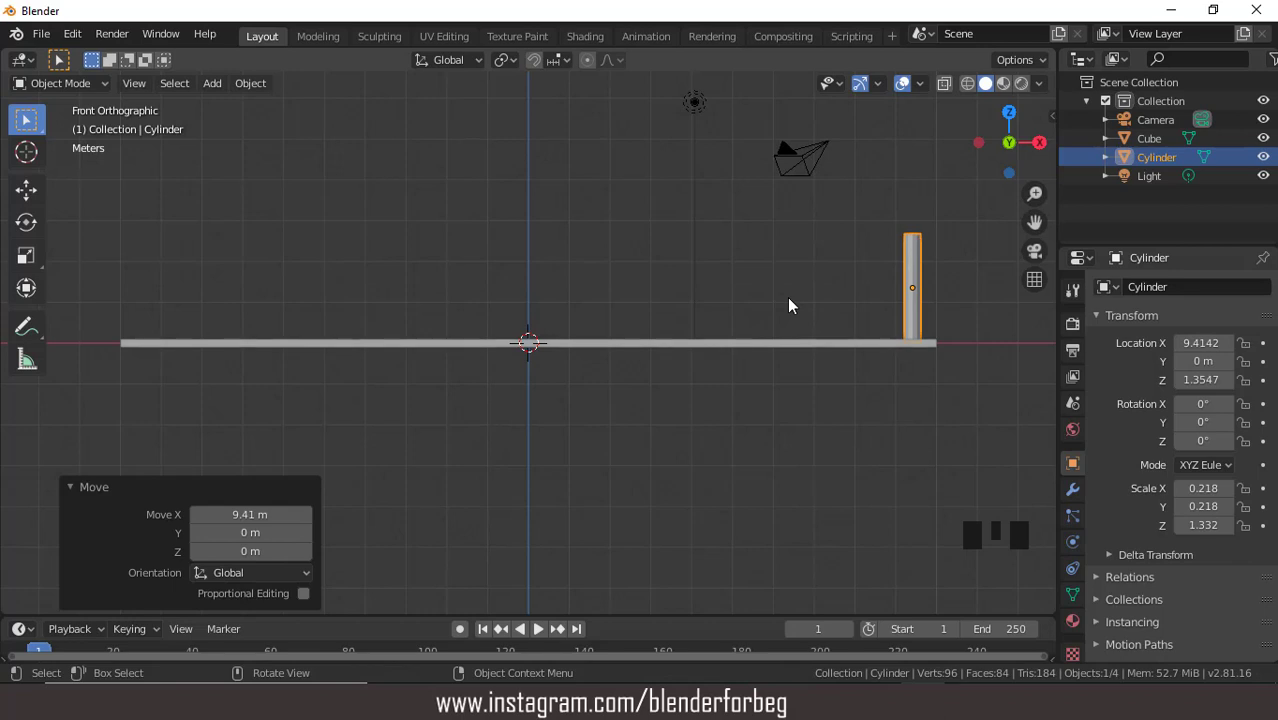
pyautogui.press('KP_3')
pyautogui.press('g')
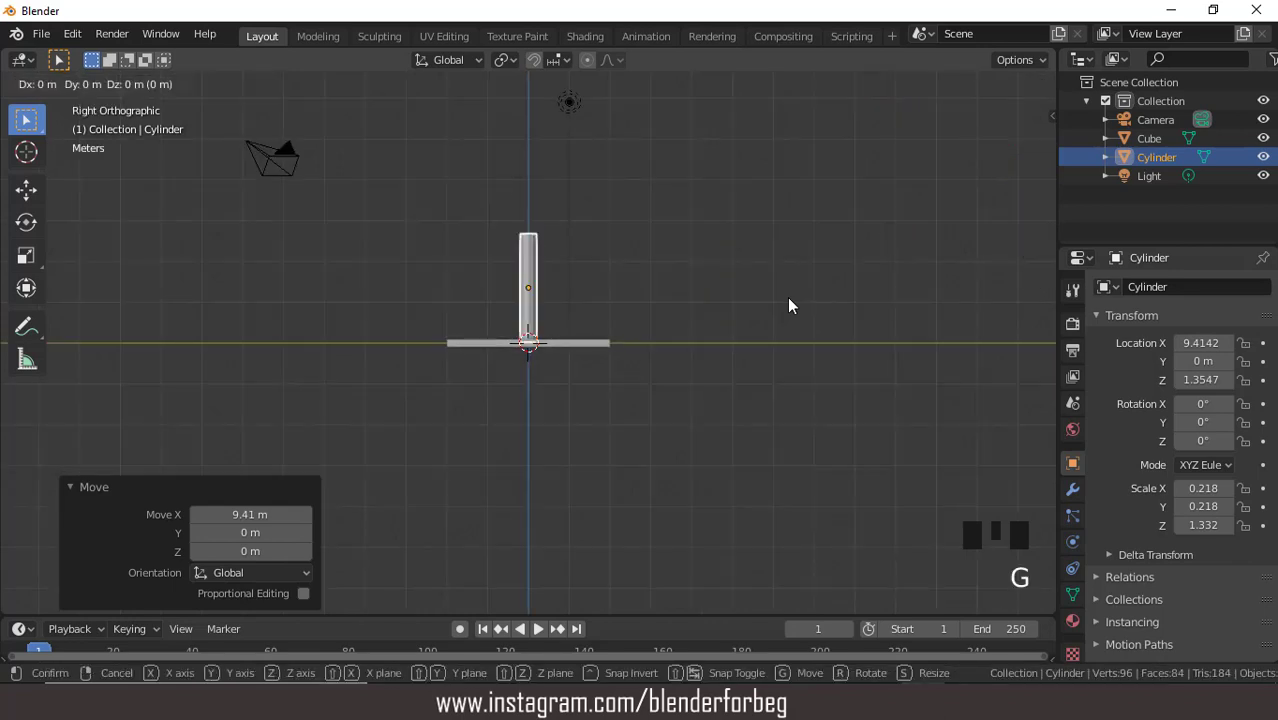
pyautogui.press('y')
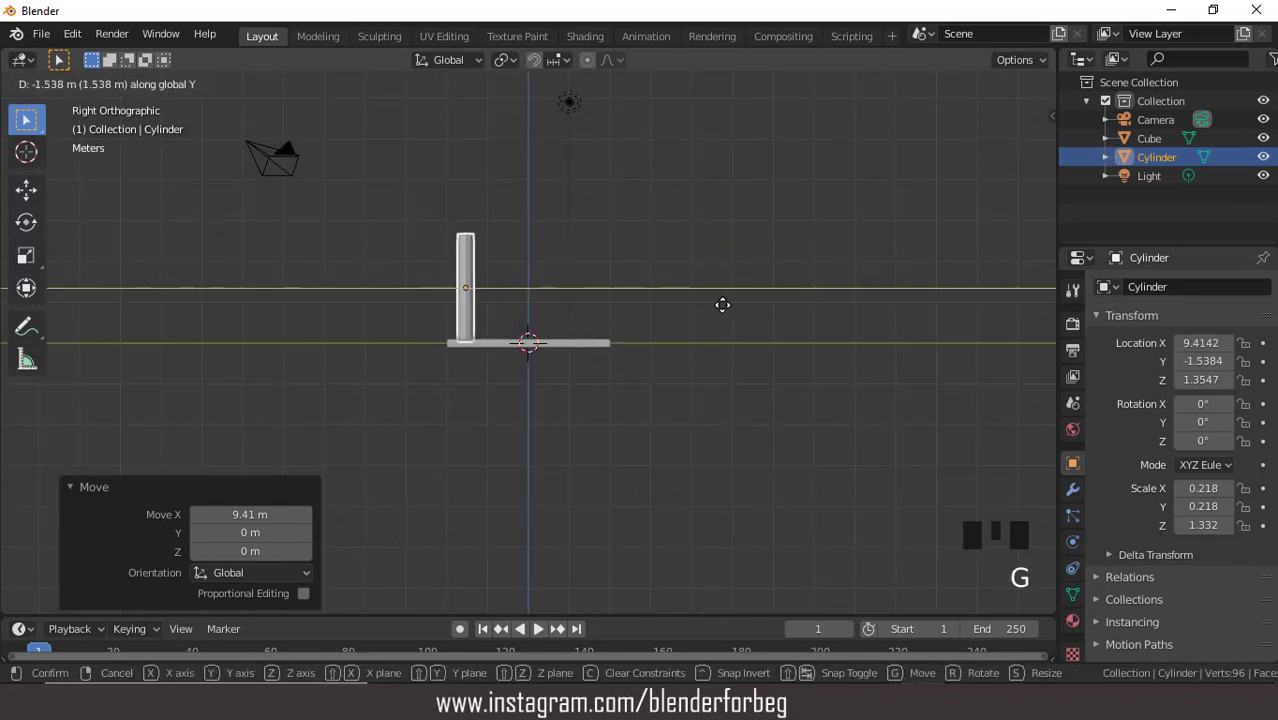
pyautogui.click(574, 320)
pyautogui.moveTo(574, 320)
pyautogui.mouseDown(button='middle')
pyautogui.moveTo(611, 329)
pyautogui.moveTo(585, 325)
pyautogui.mouseUp(button='middle')
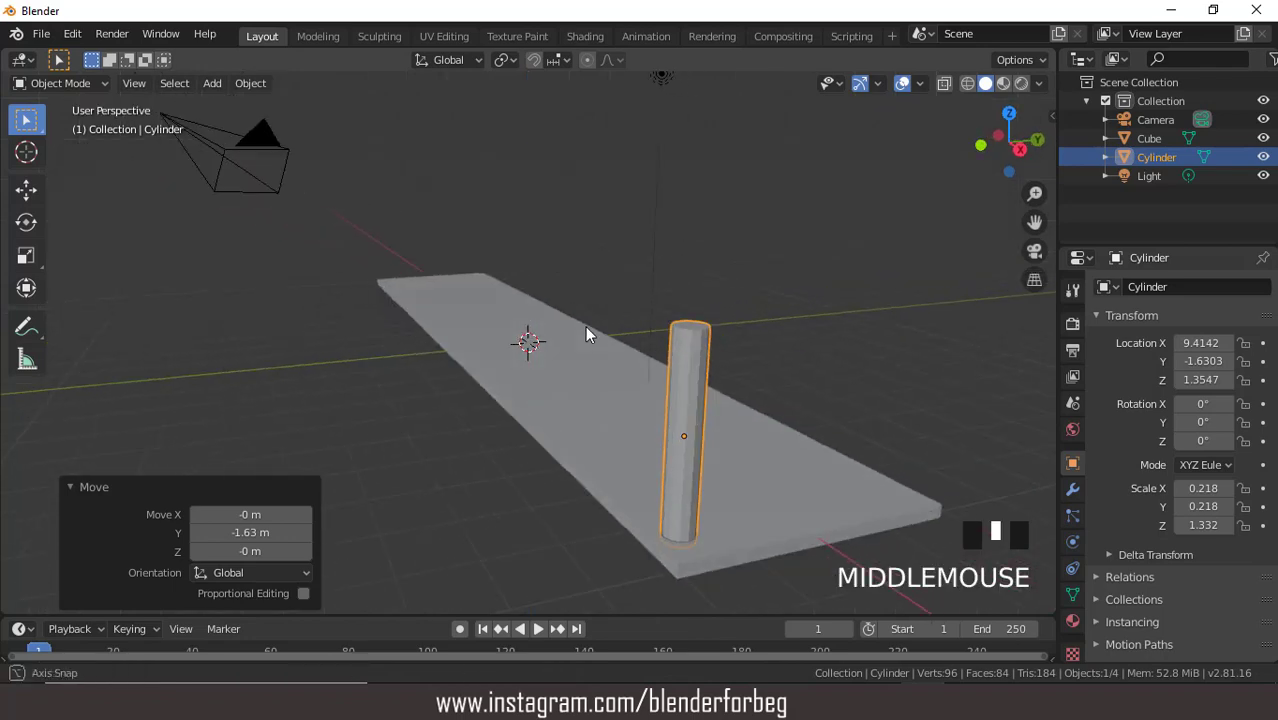
# Switch the post to Edit Mode with face selection and select its top face
pyautogui.click(58, 82)
pyautogui.click(72, 127)
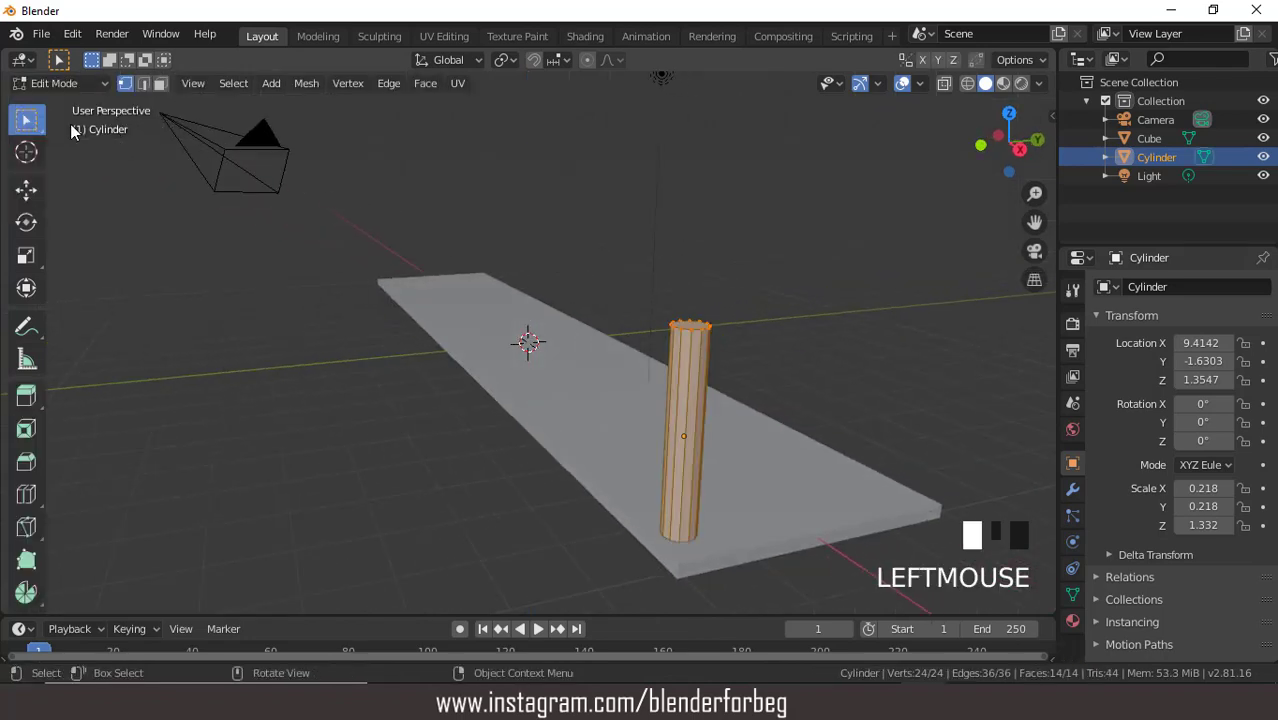
pyautogui.click(162, 86)
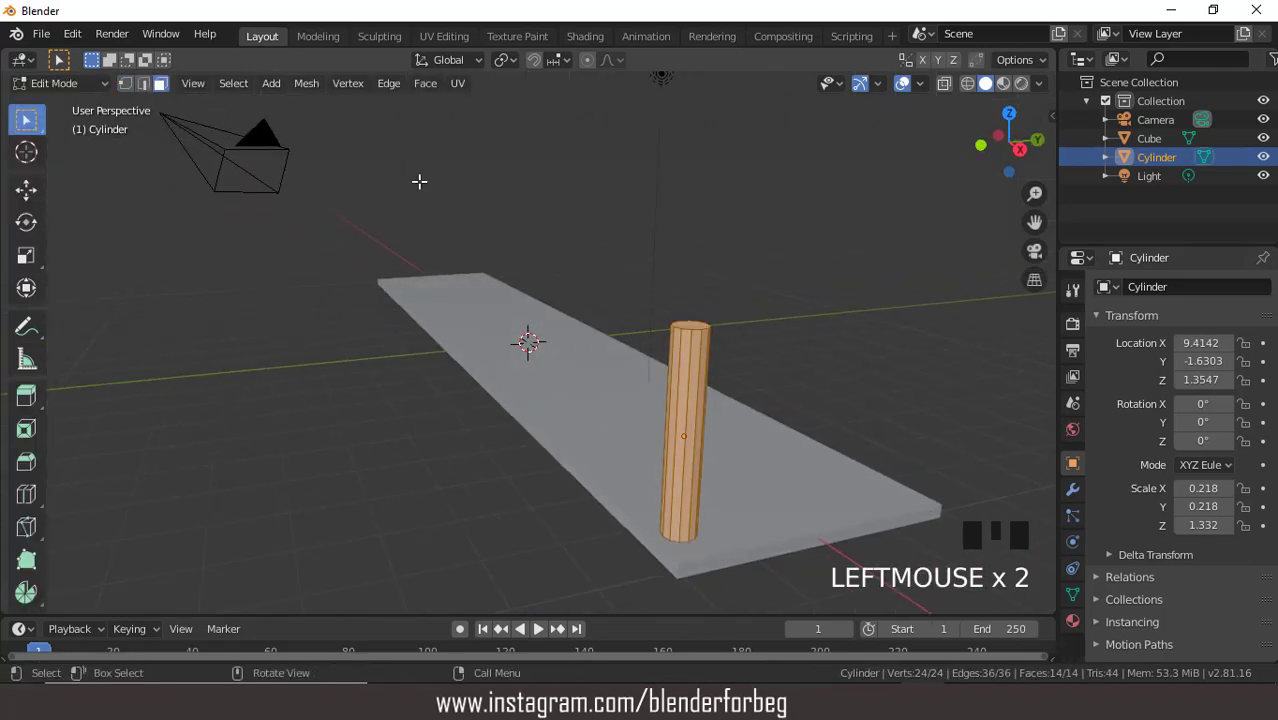
pyautogui.click(693, 325)
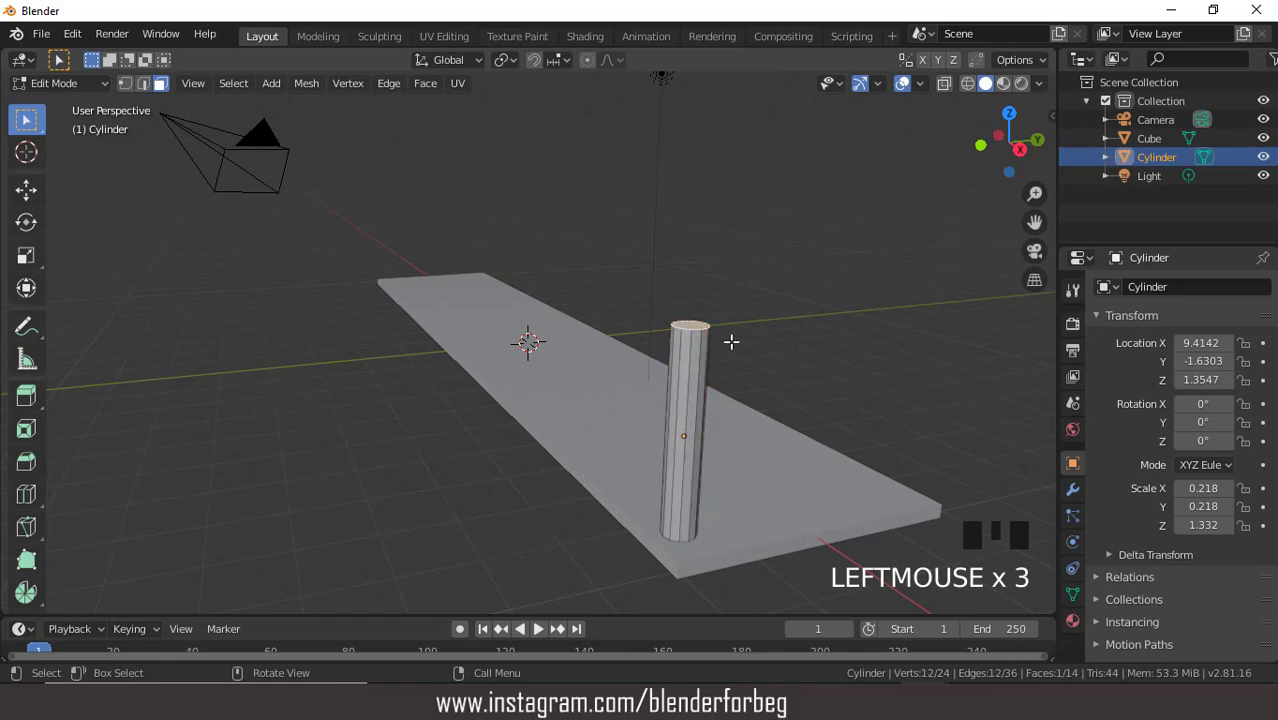
# Extrude the post's top face about 0.0445 m and scale it down uniformly to about 0.739
pyautogui.moveTo(731, 342); pyautogui.dragTo(598, 377, button='middle')
pyautogui.scroll(3, 608, 354)
pyautogui.scroll(-3, 608, 354)
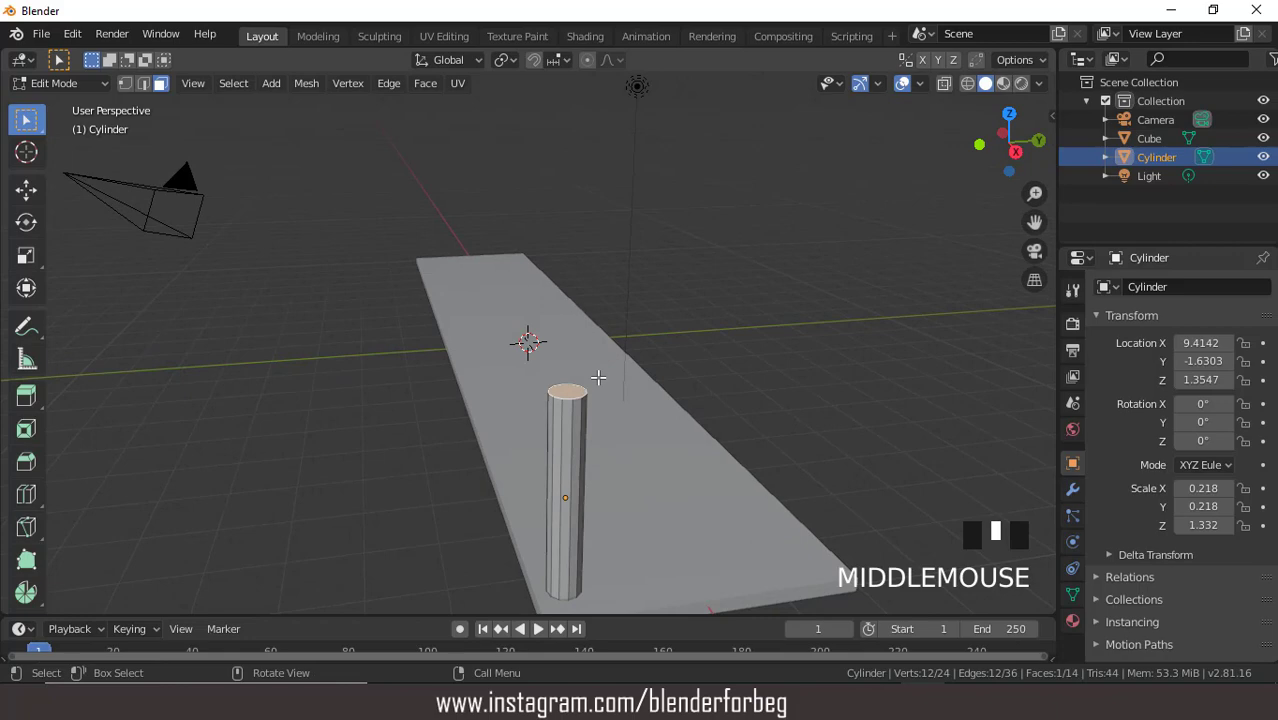
pyautogui.press('e')
pyautogui.click(598, 374)
pyautogui.press('s')
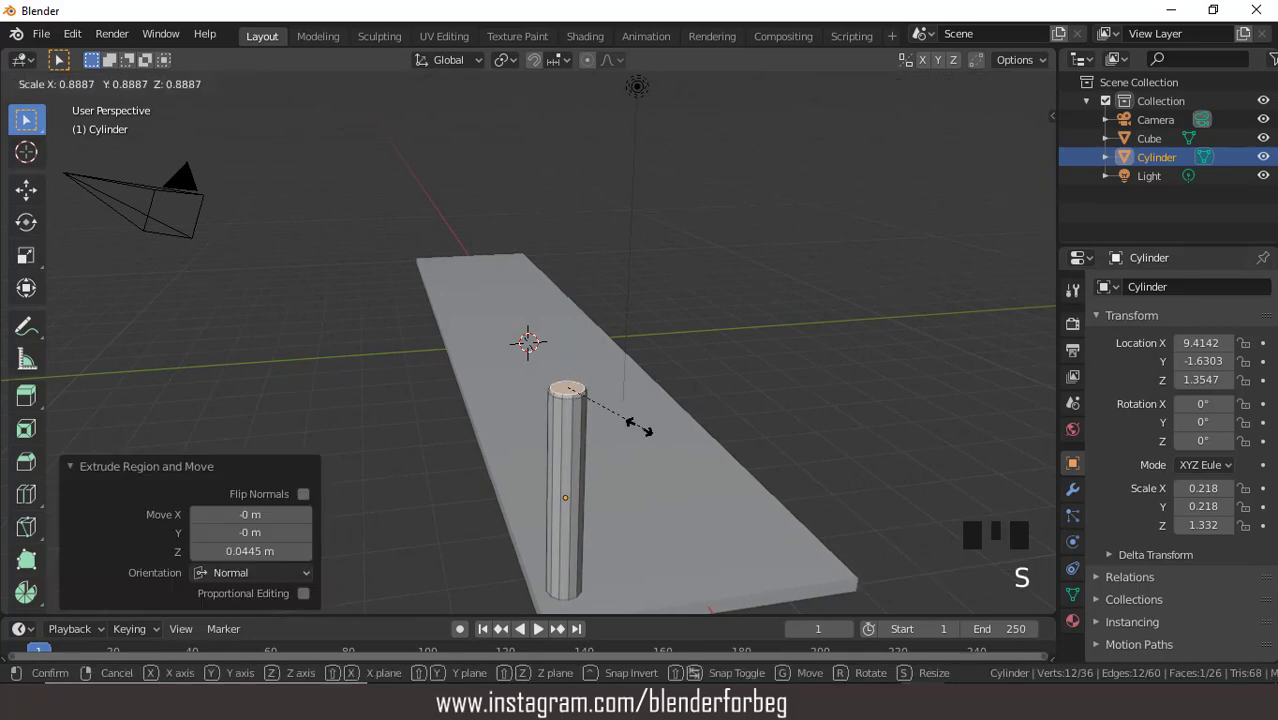
pyautogui.click(622, 420)
# Extrude the narrowed top face about 0.11 m as a neck, then extrude another 0.033 m flared outward by a factor of about 1.44
pyautogui.press('e')
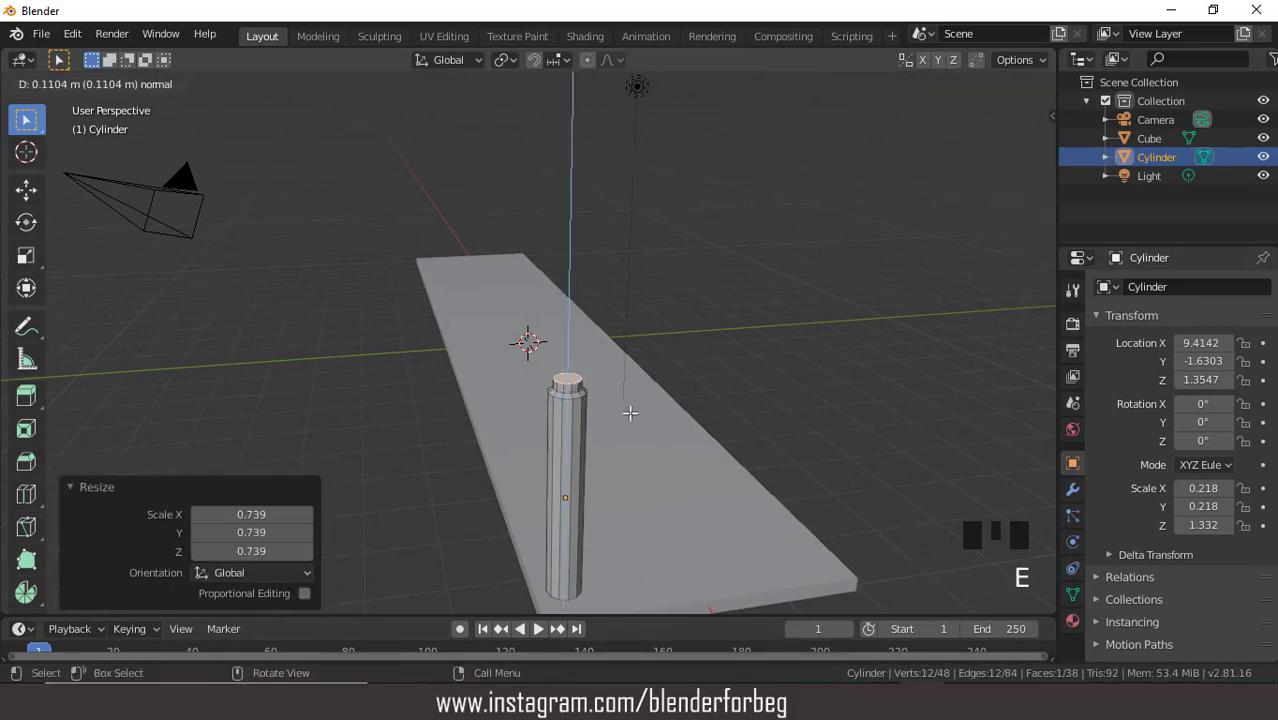
pyautogui.click(630, 412)
pyautogui.press('e')
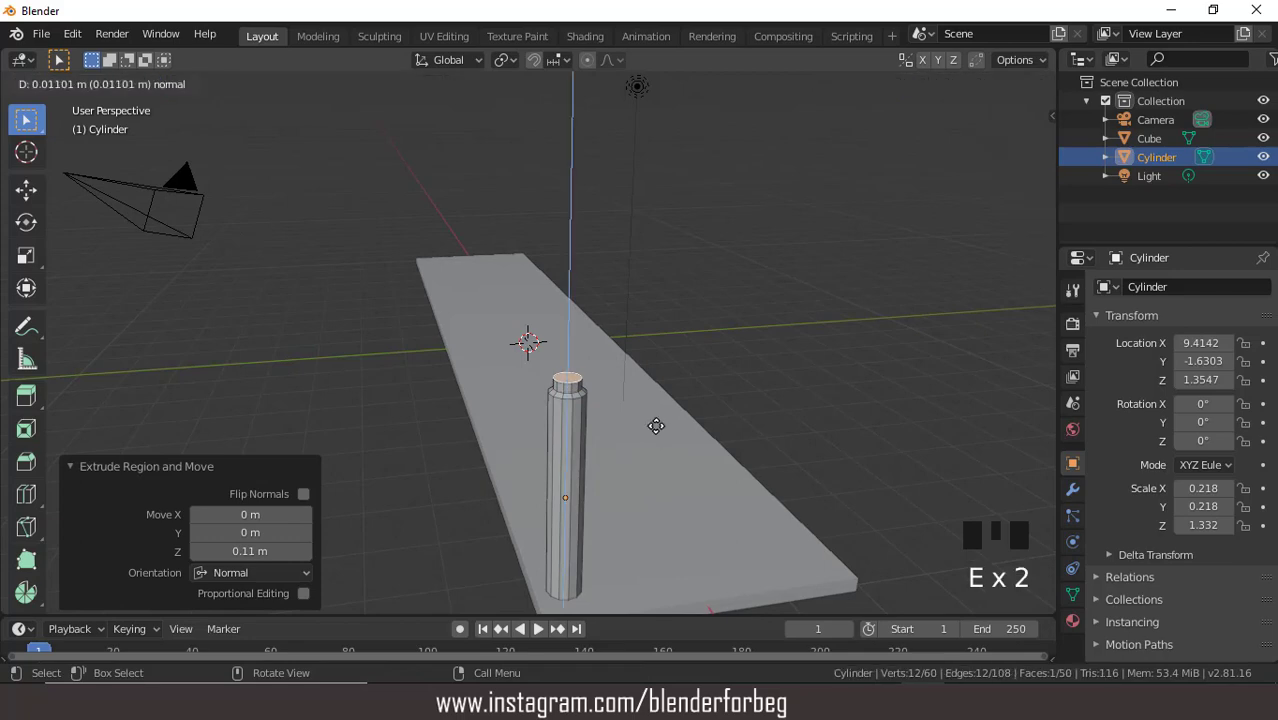
pyautogui.click(656, 424)
pyautogui.press('s')
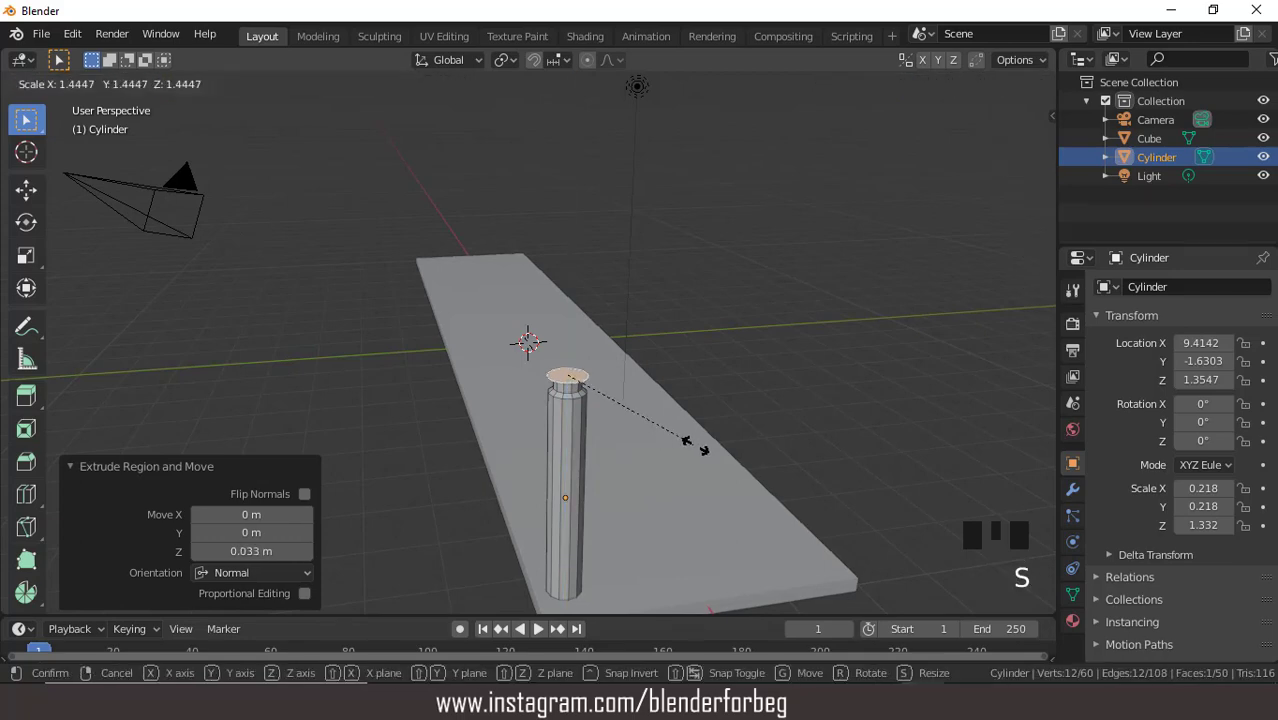
pyautogui.click(691, 440)
# Extrude the flared top face about 0.163 m to form the post's cap and return to Object Mode
pyautogui.press('e')
pyautogui.click(693, 431)
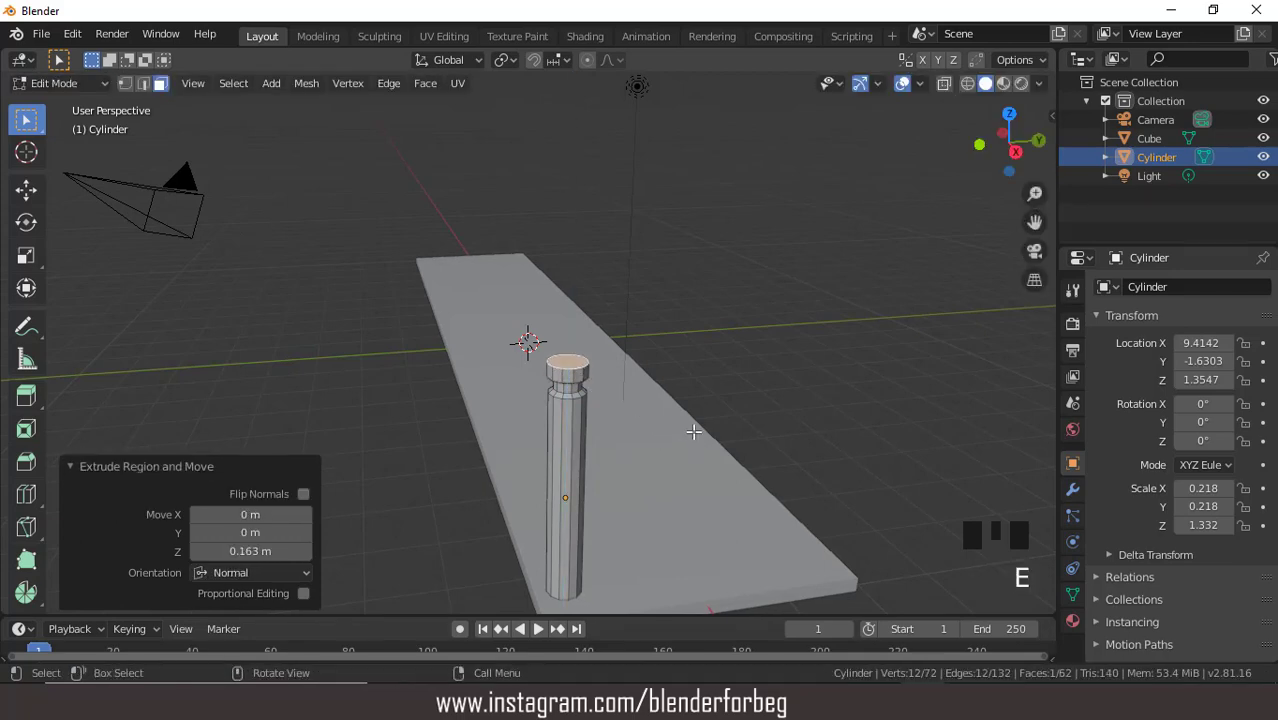
pyautogui.click(70, 85)
pyautogui.click(73, 108)
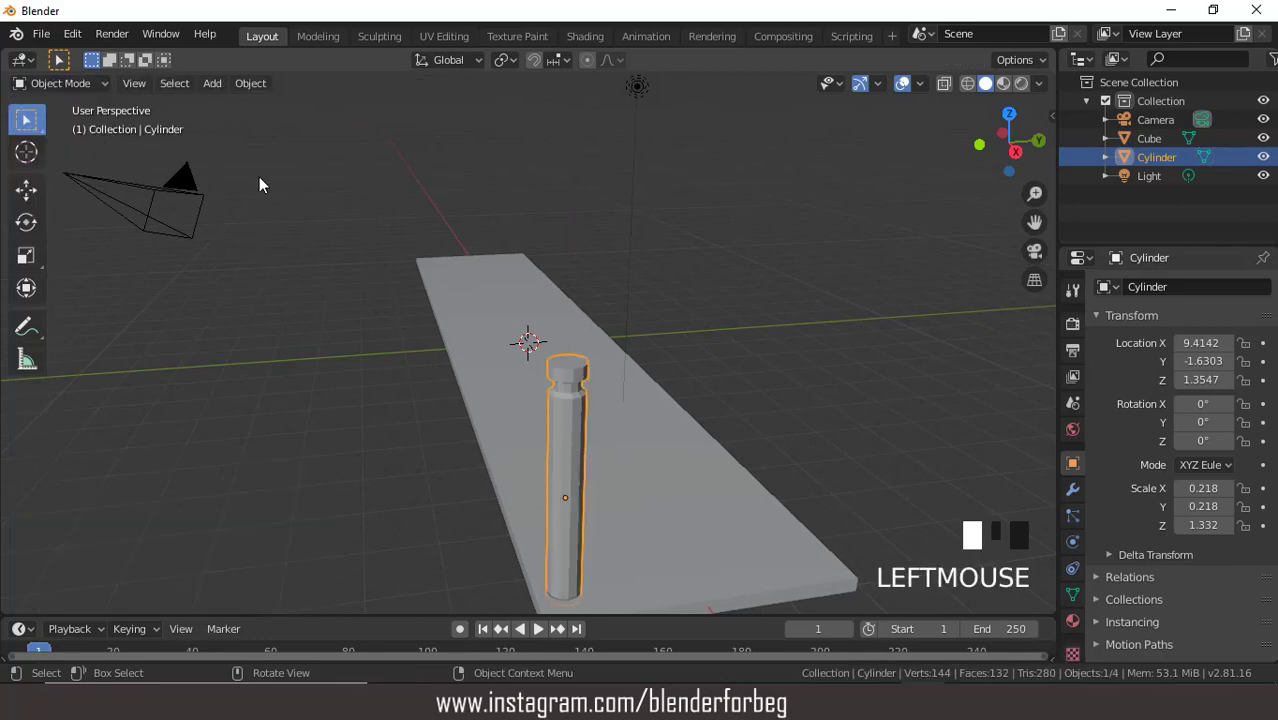
# Duplicate the post about 3.26 m along Y to the opposite long edge of the slab
pyautogui.press('KP_7')
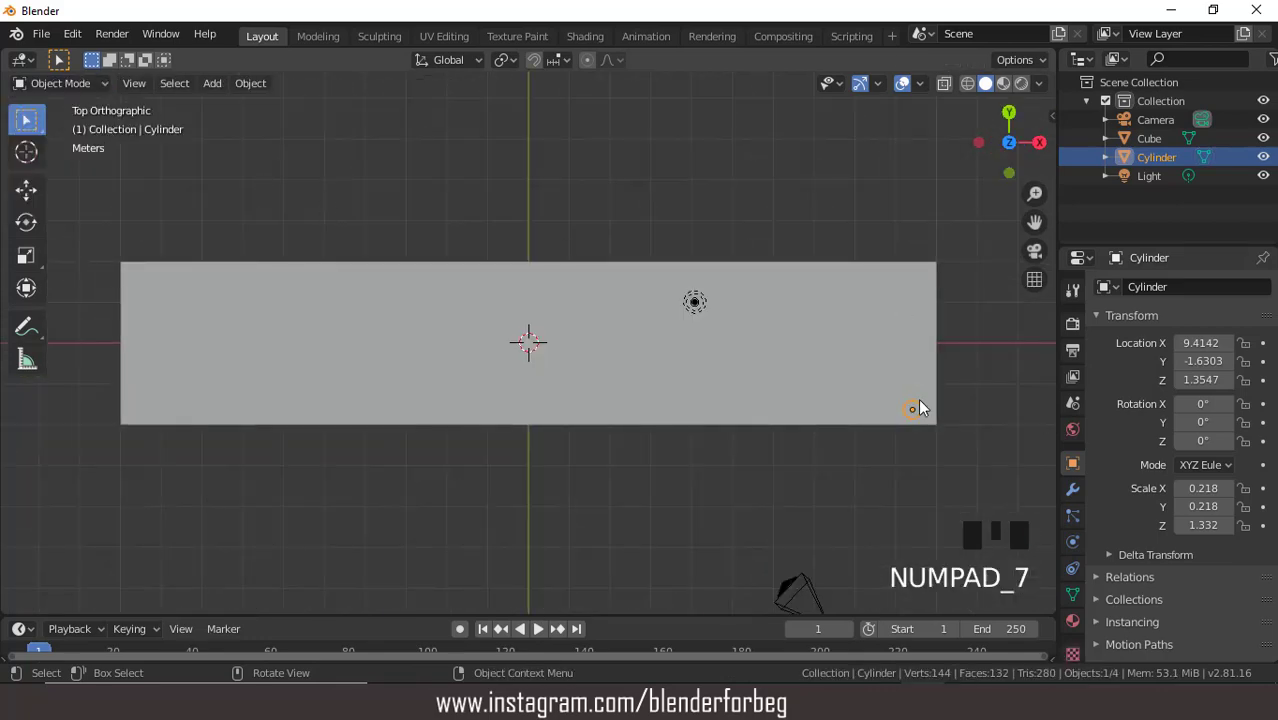
pyautogui.hotkey('shift', 'd')
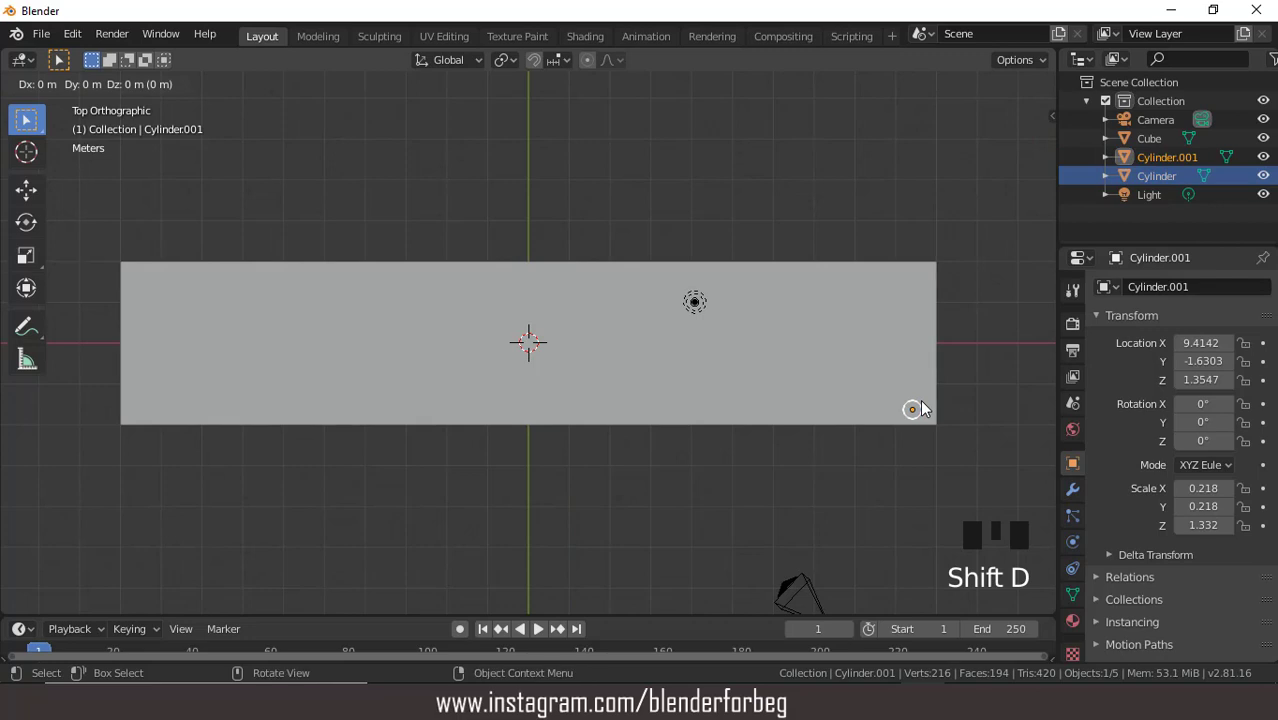
pyautogui.press('y')
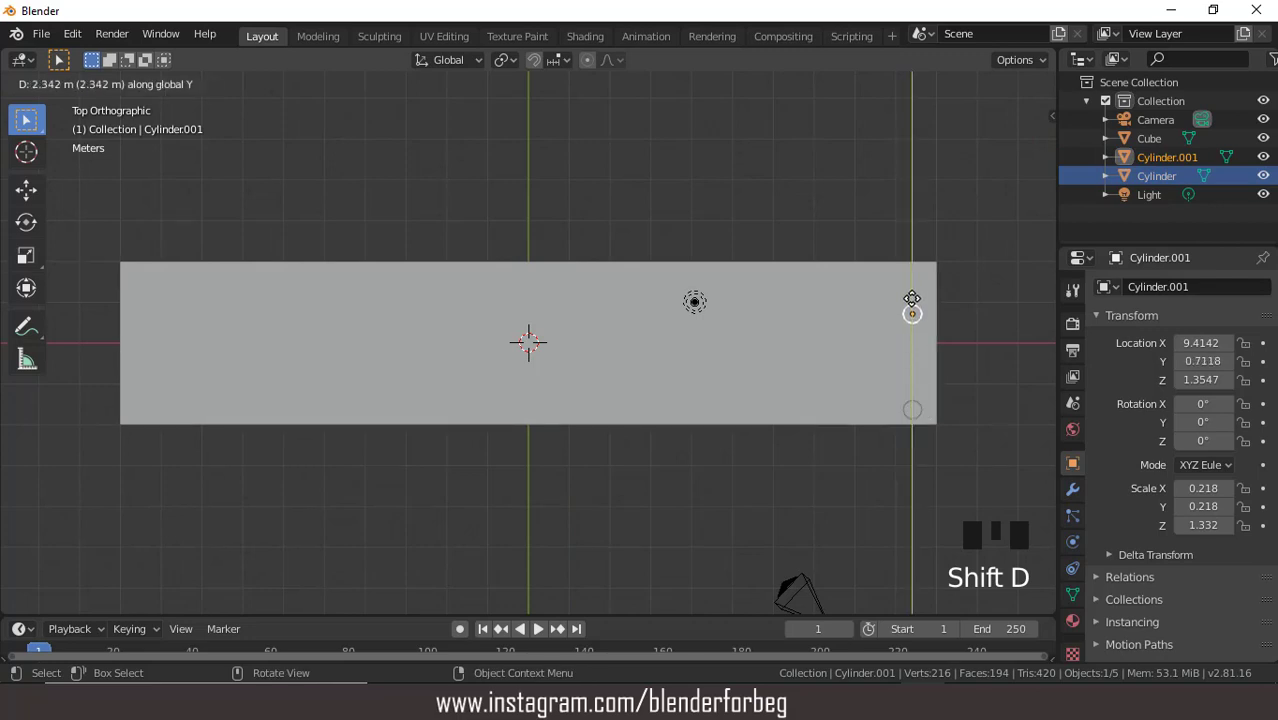
pyautogui.click(912, 270)
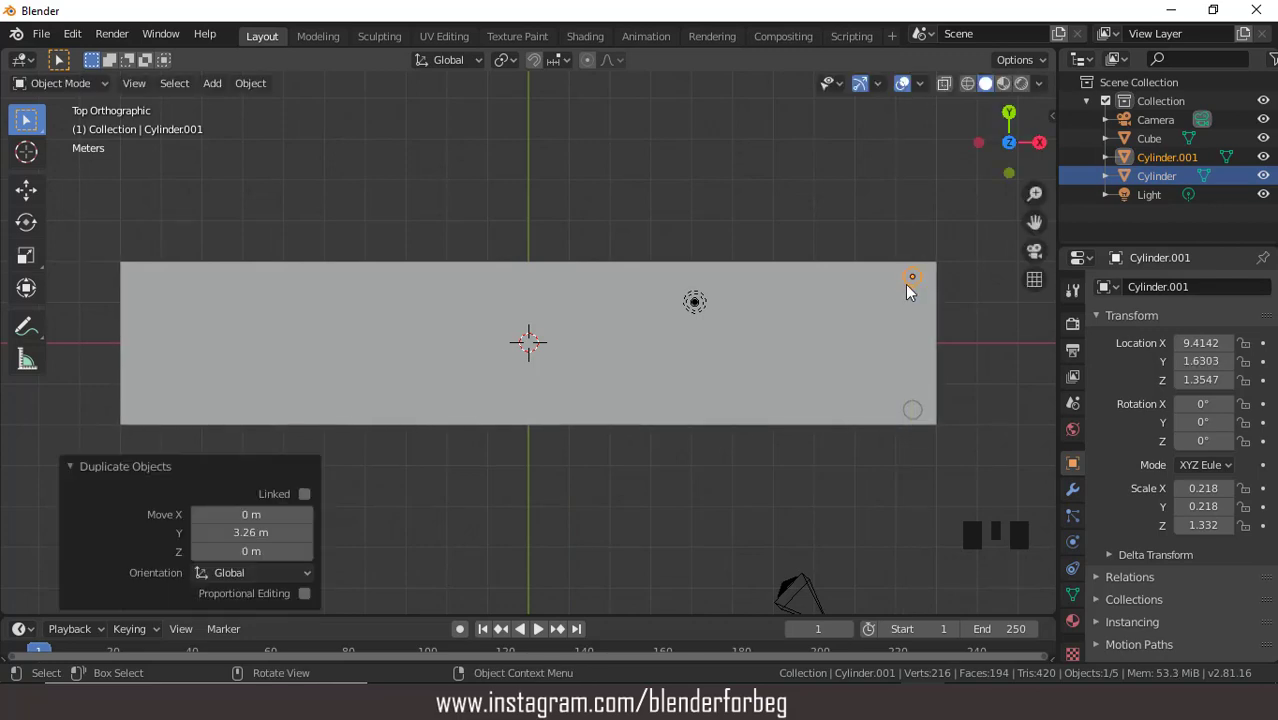
# Duplicate both end posts about -9.37 m along X to mid-slab, and repeat the duplication for a third pair at the far end
pyautogui.keyDown('shift'); pyautogui.click(912, 409); pyautogui.keyUp('shift')
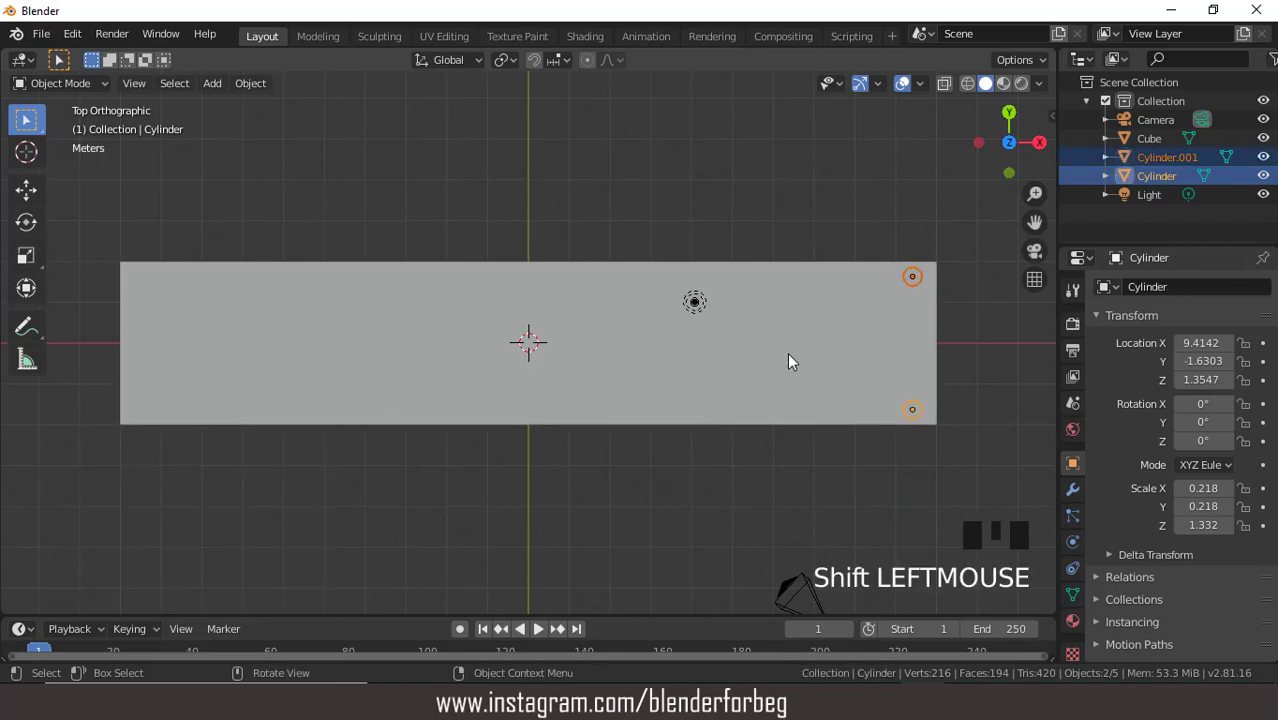
pyautogui.hotkey('shift', 'd')
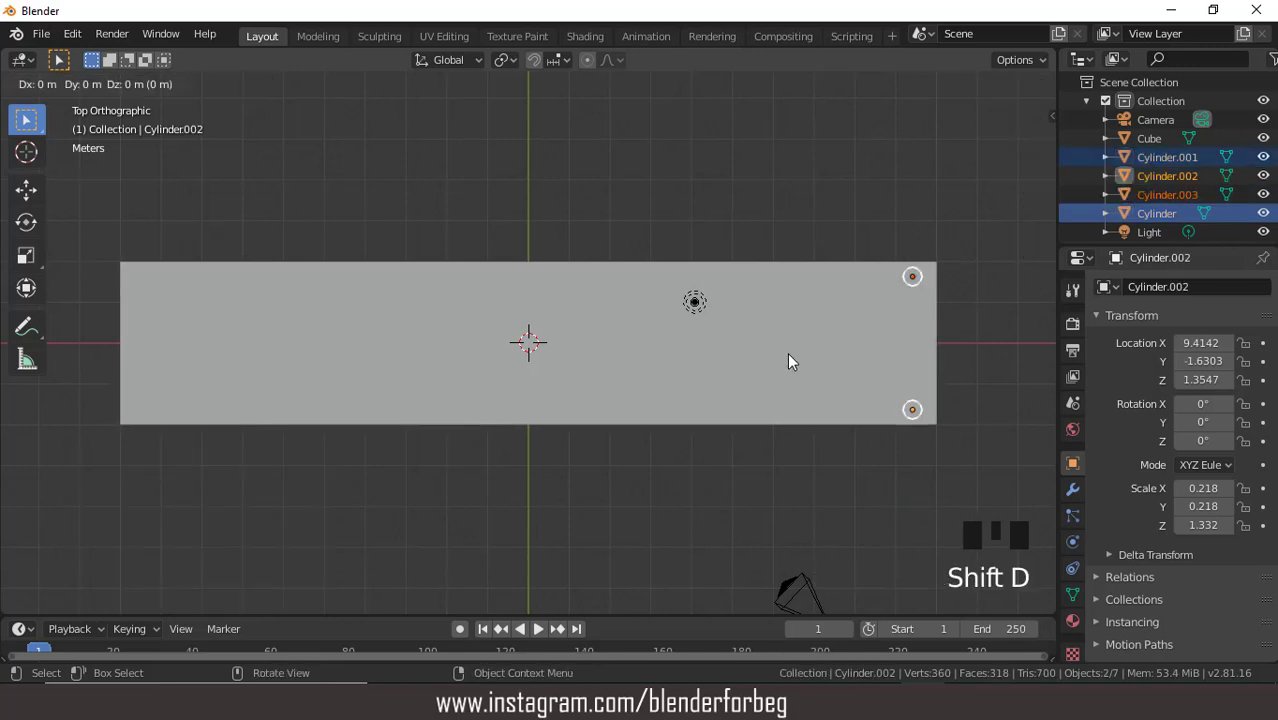
pyautogui.press('x')
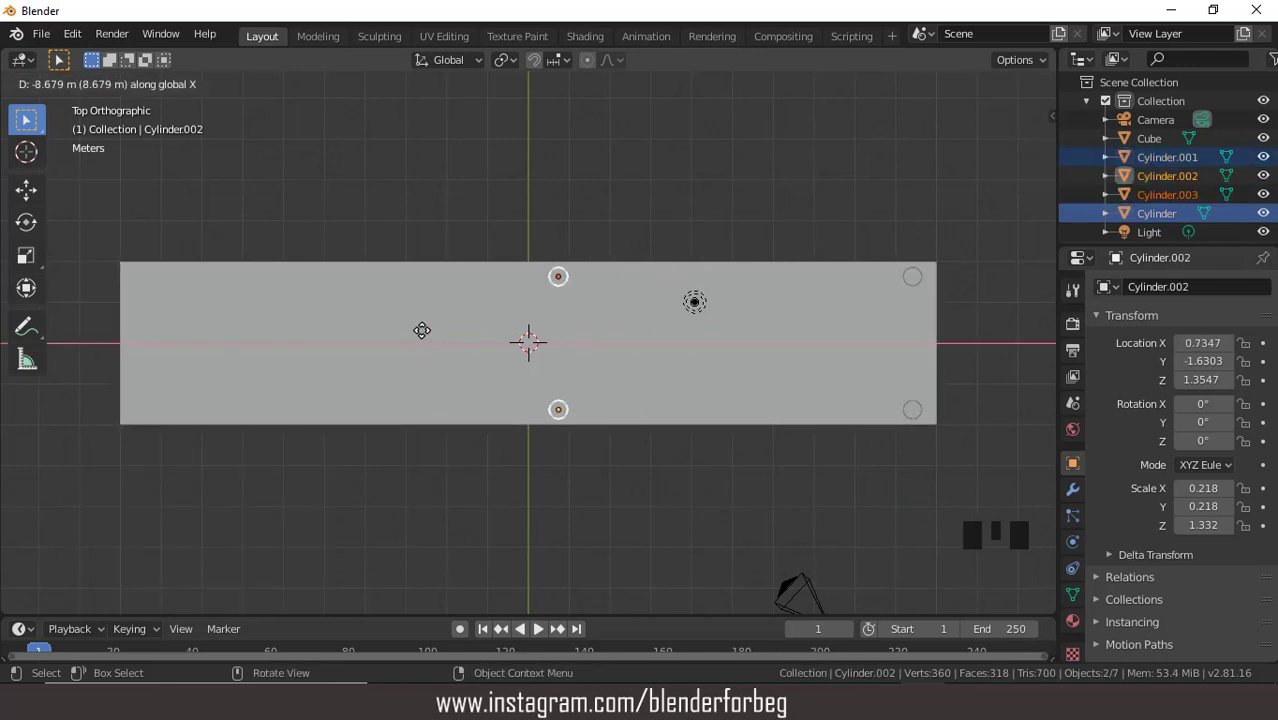
pyautogui.click(405, 326)
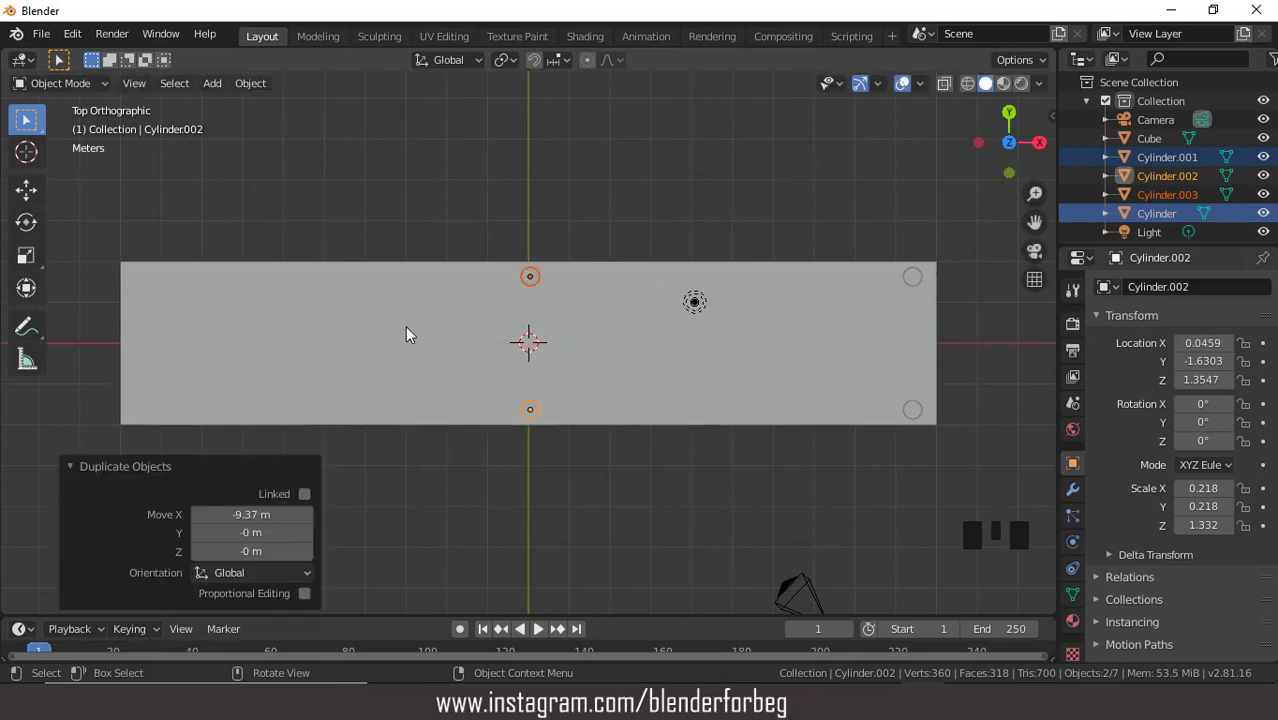
pyautogui.hotkey('shift', 'r')
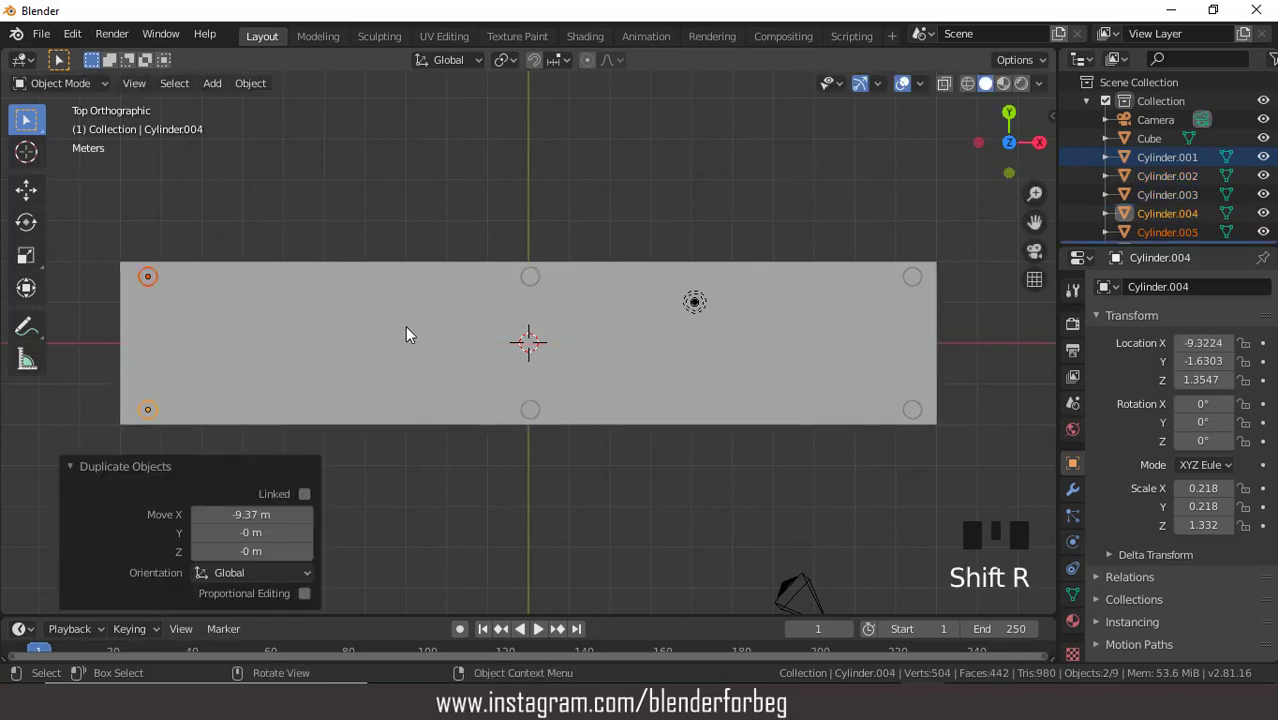
# Select all six posts and join them into a single object
pyautogui.moveTo(406, 327); pyautogui.dragTo(805, 266, button='middle')
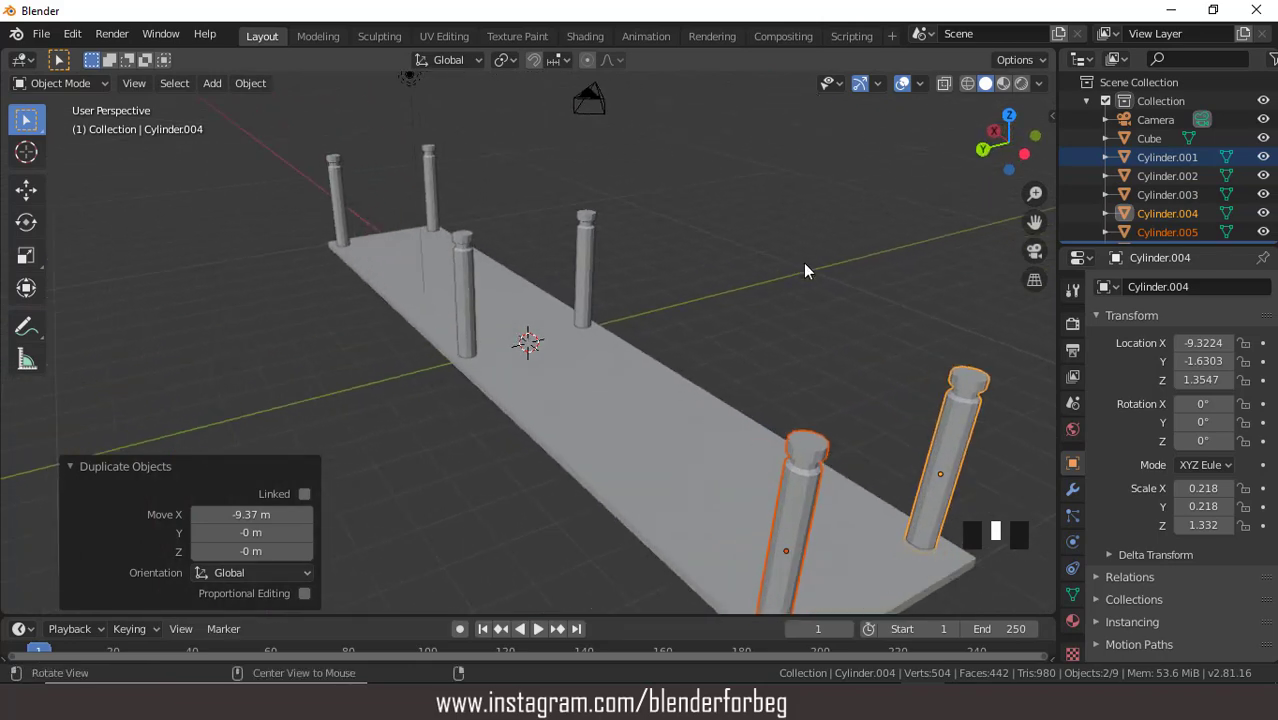
pyautogui.keyDown('shift'); pyautogui.click(468, 290); pyautogui.keyUp('shift')
pyautogui.keyDown('shift'); pyautogui.click(589, 252); pyautogui.keyUp('shift')
pyautogui.keyDown('shift'); pyautogui.click(433, 158); pyautogui.keyUp('shift')
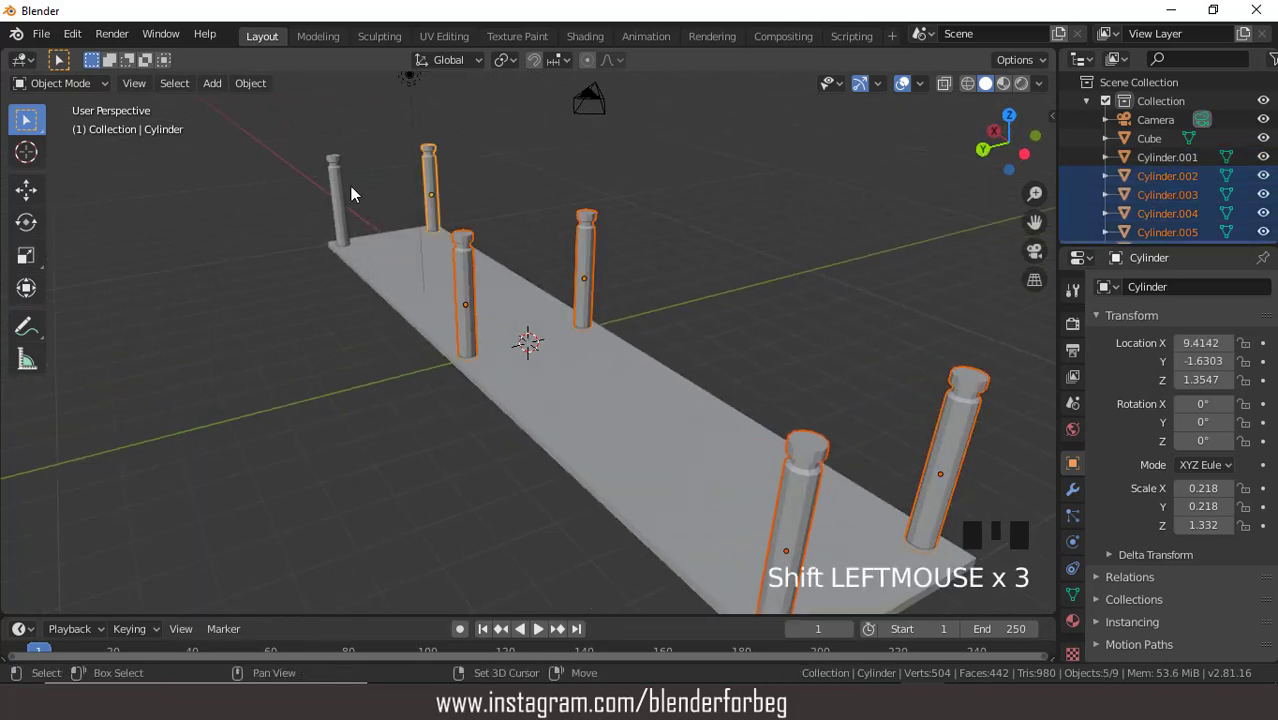
pyautogui.keyDown('shift'); pyautogui.click(333, 192); pyautogui.keyUp('shift')
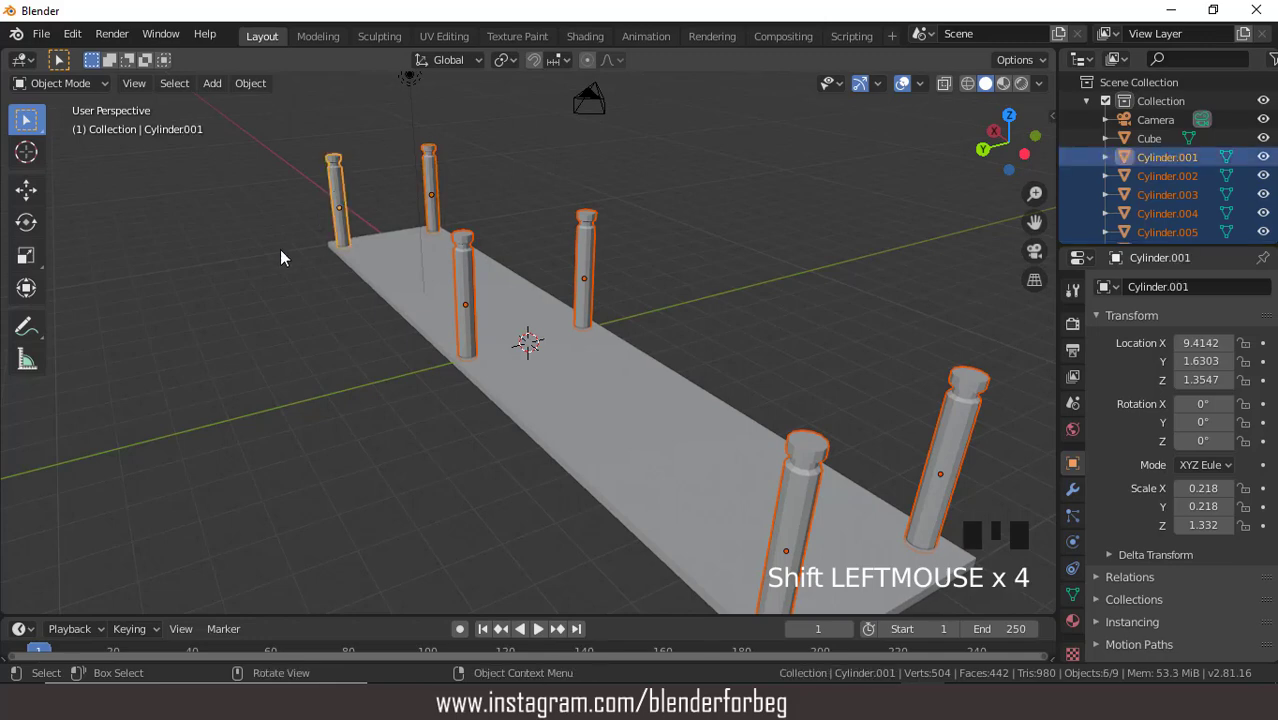
pyautogui.hotkey('ctrl', 'j')
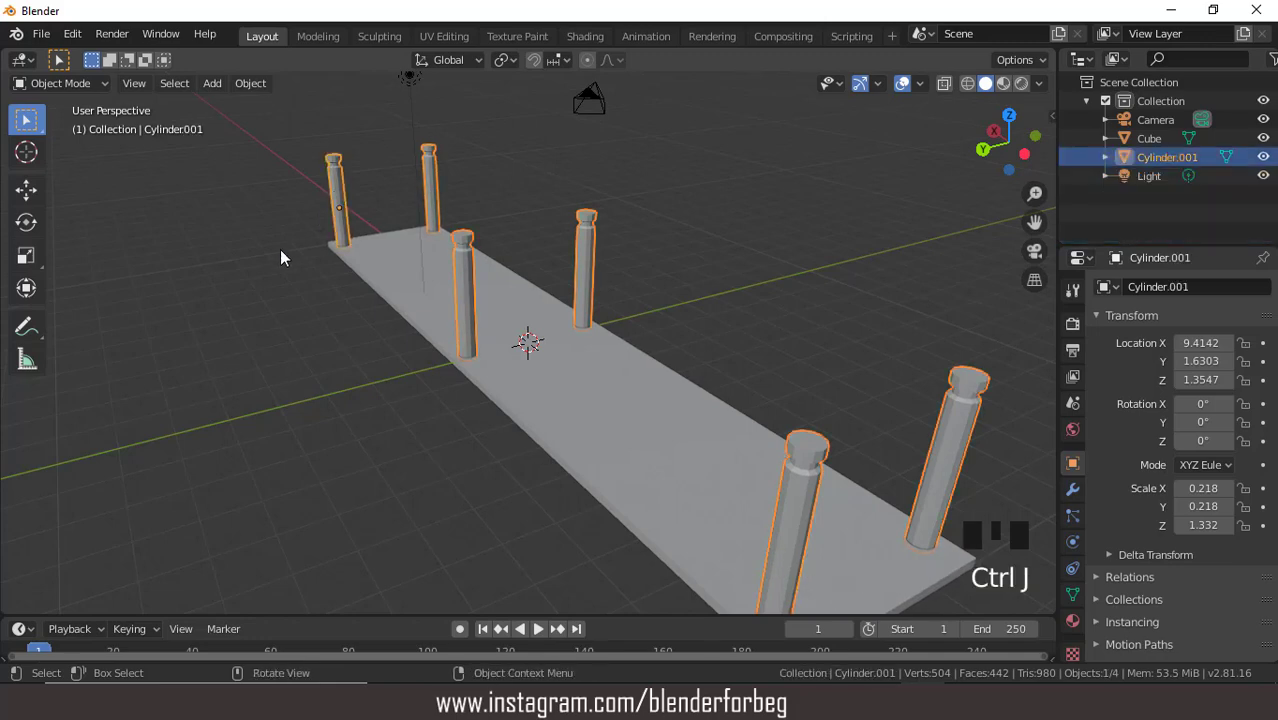
# Add a 12-vertex mesh cylinder at the origin and set its Y rotation to 90°
pyautogui.moveTo(437, 357); pyautogui.dragTo(572, 341, button='middle')
pyautogui.press('KP_1')
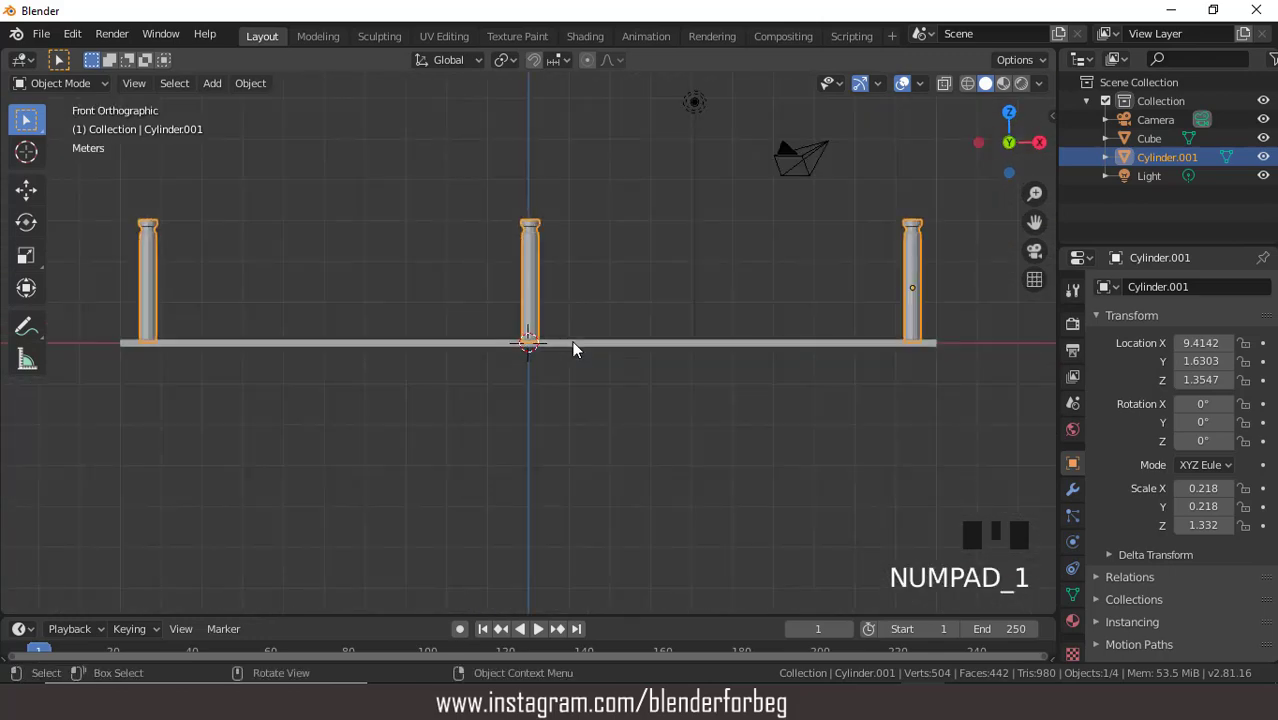
pyautogui.click(214, 84)
pyautogui.moveTo(230, 104)
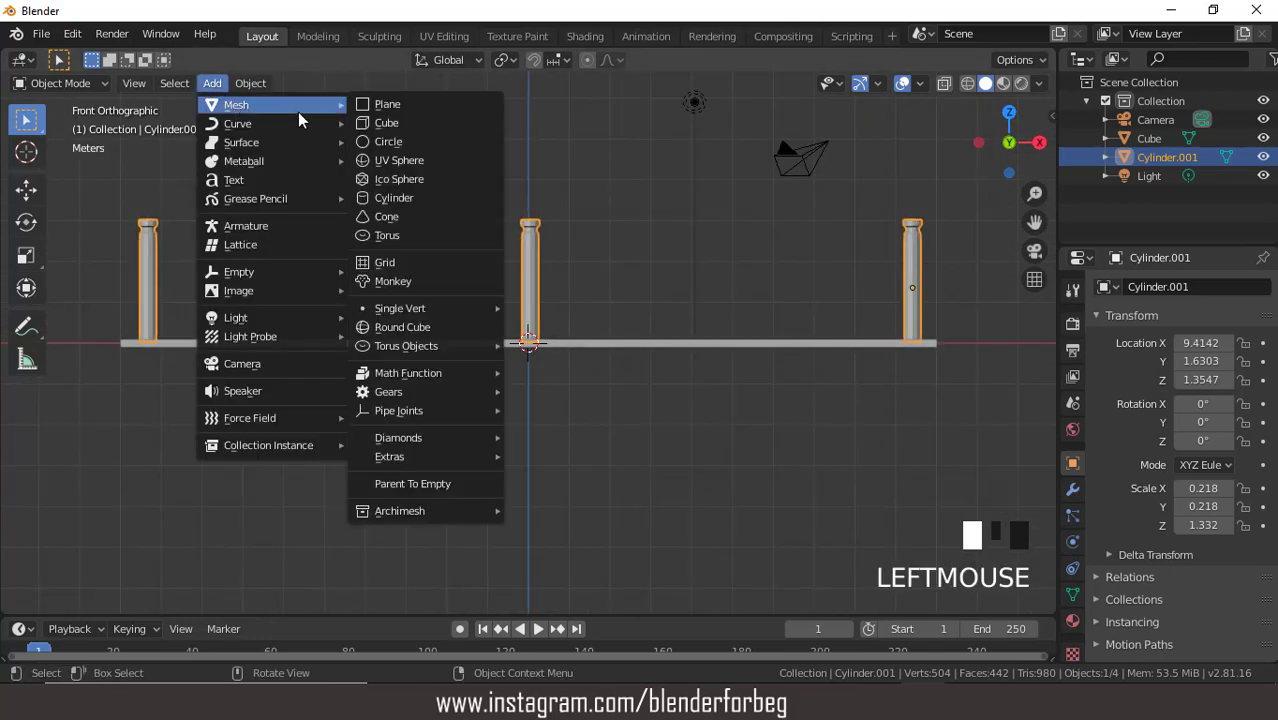
pyautogui.click(396, 198)
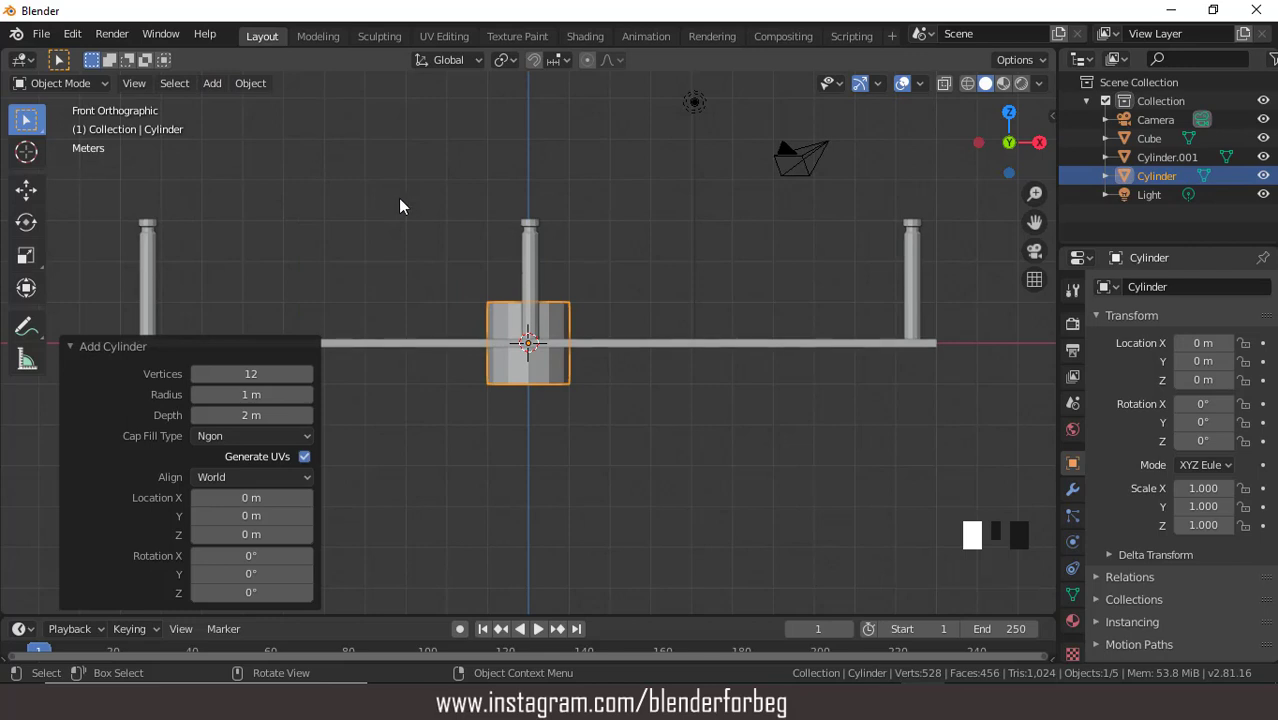
pyautogui.click(1186, 422)
pyautogui.write('90')
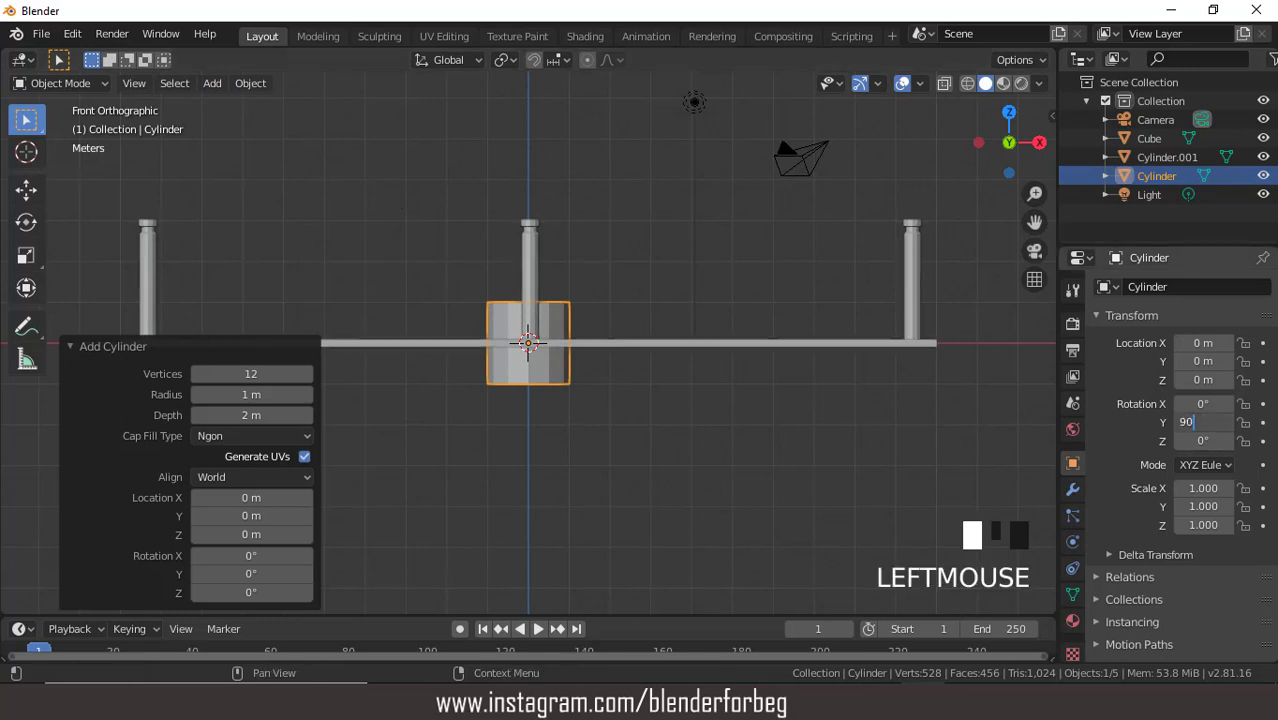
pyautogui.press('Return')
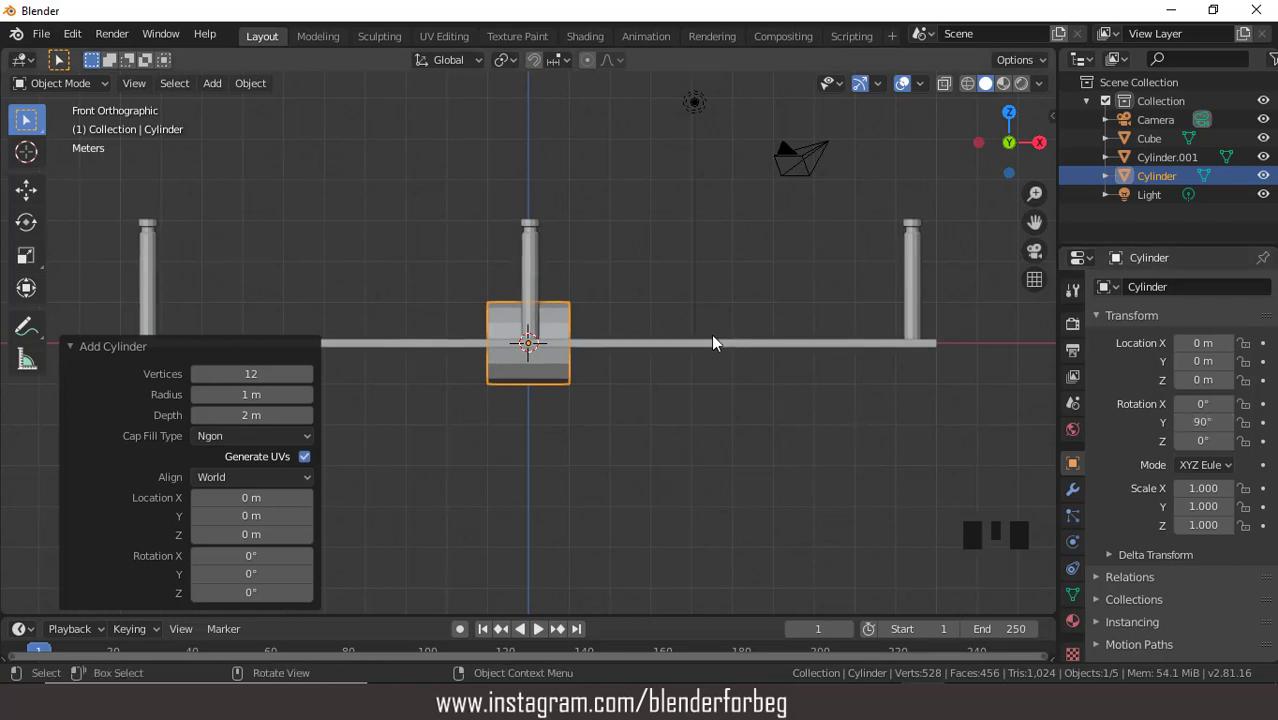
# Move the cylinder about 3.9 m up along Z and scale it uniformly by about 0.1
pyautogui.press('g')
pyautogui.press('z')
pyautogui.click(700, 165)
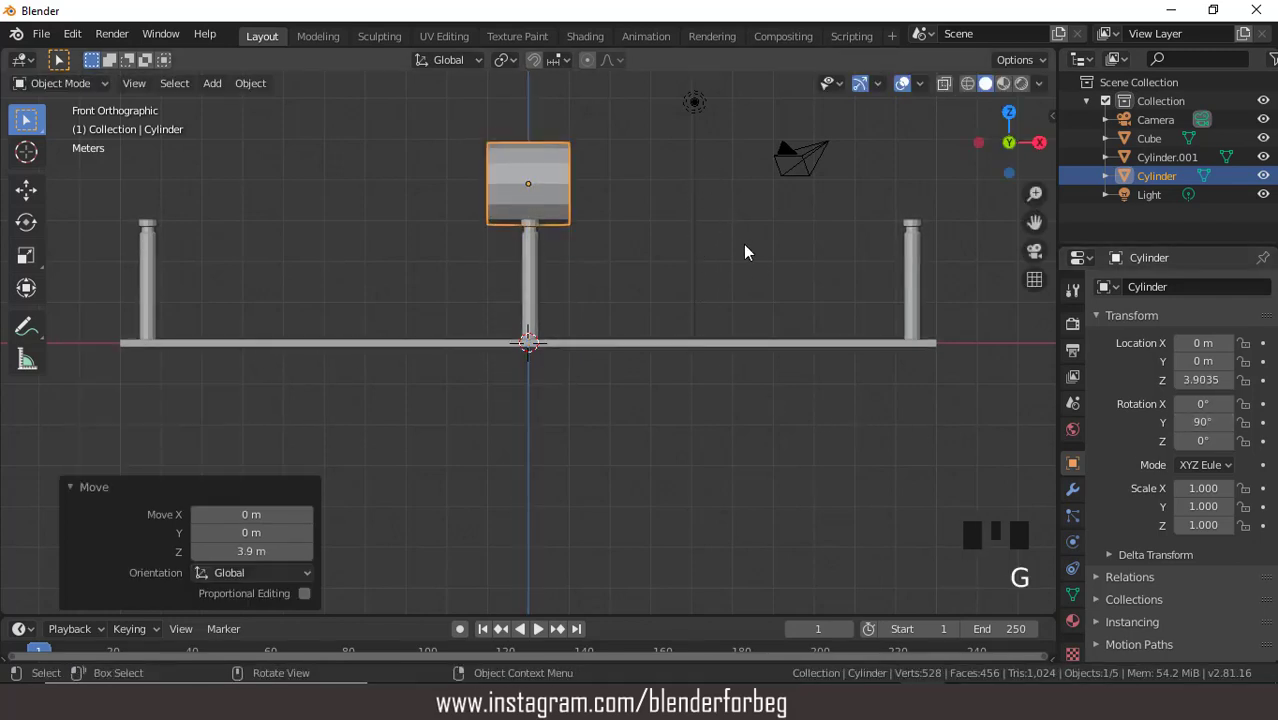
pyautogui.press('s')
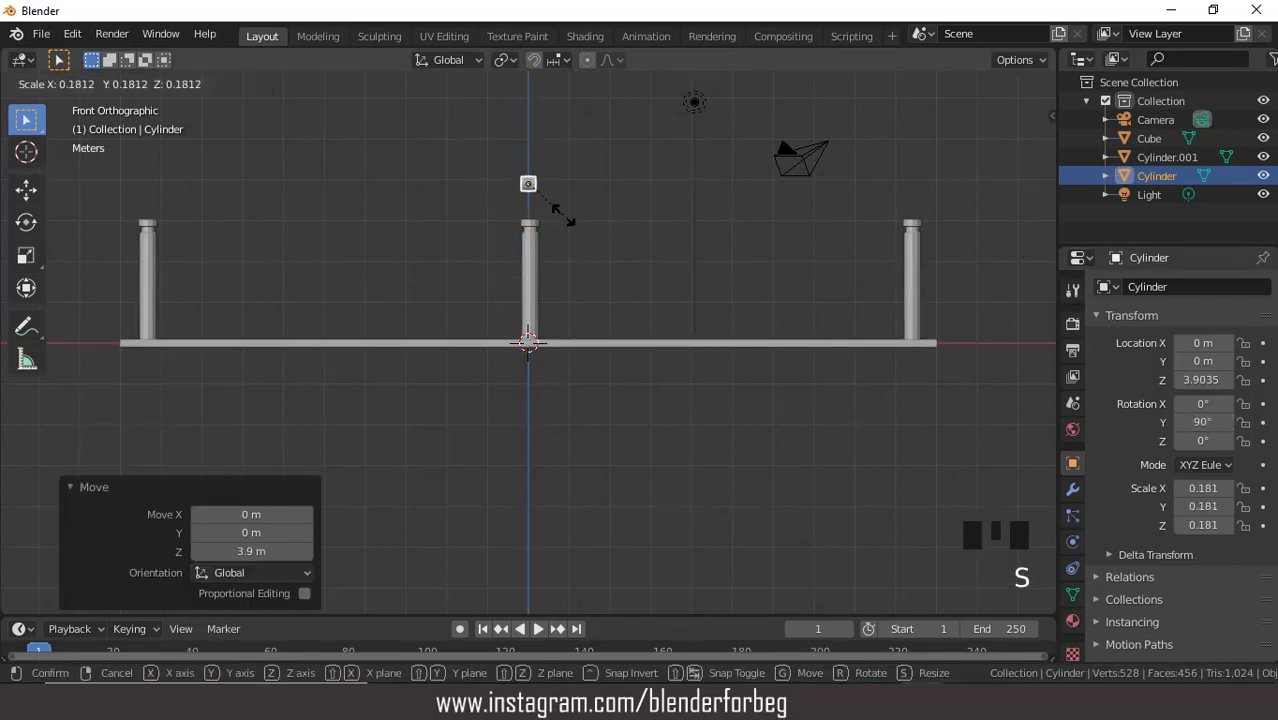
pyautogui.click(550, 198)
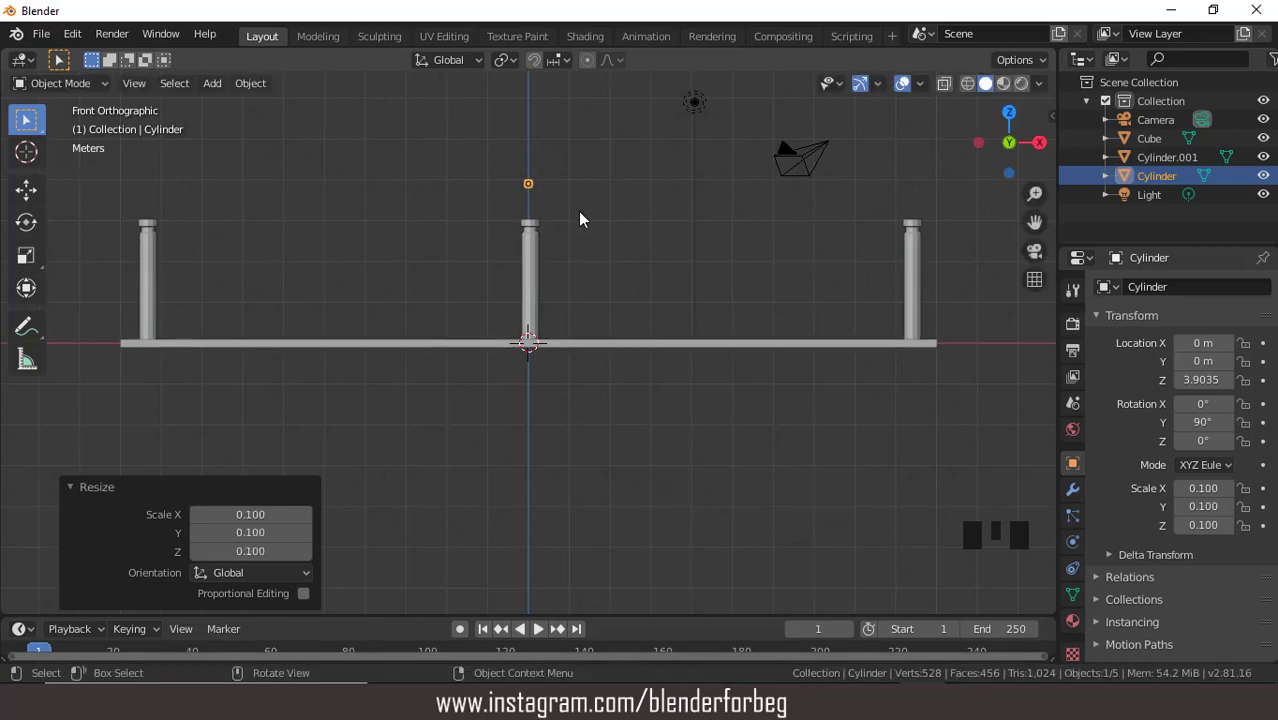
# Stretch the small cylinder along X by about 5.156, then scale it uniformly by about 0.753 to make a thinner rod
pyautogui.press('s')
pyautogui.press('x')
pyautogui.click(8, 239)
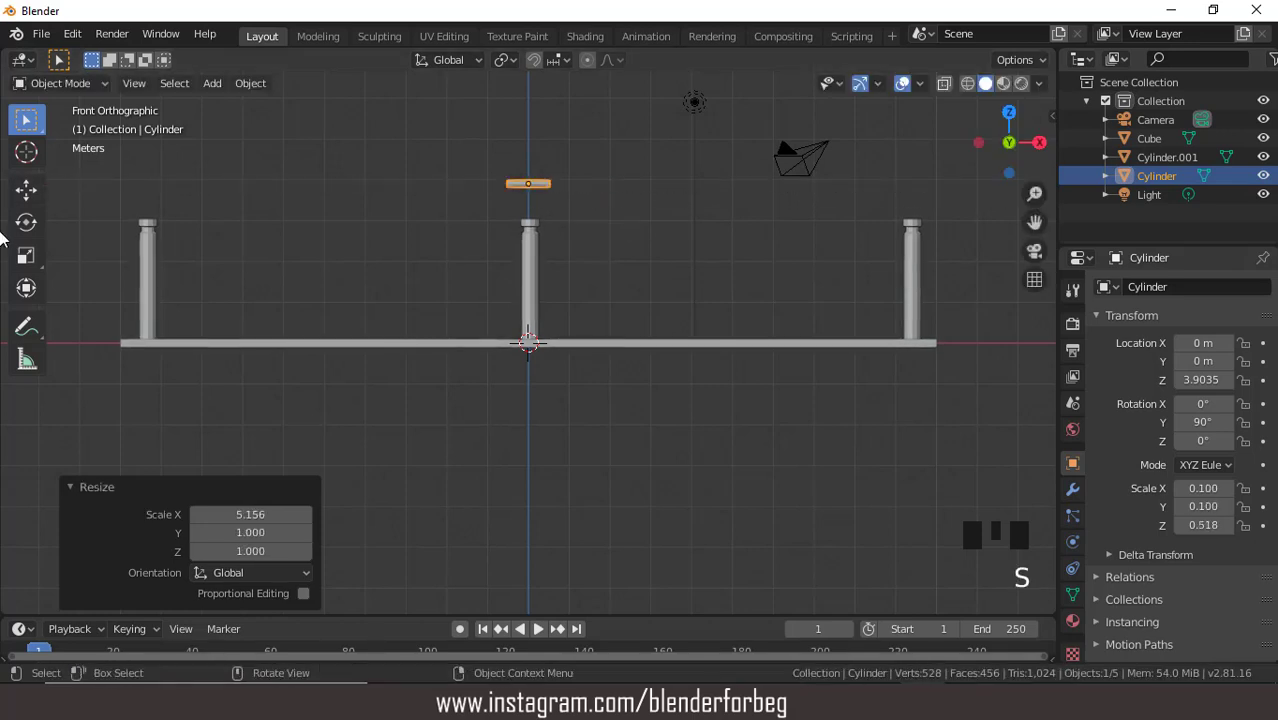
pyautogui.moveTo(513, 211); pyautogui.dragTo(522, 249, button='middle')
pyautogui.scroll(2, 553, 185)
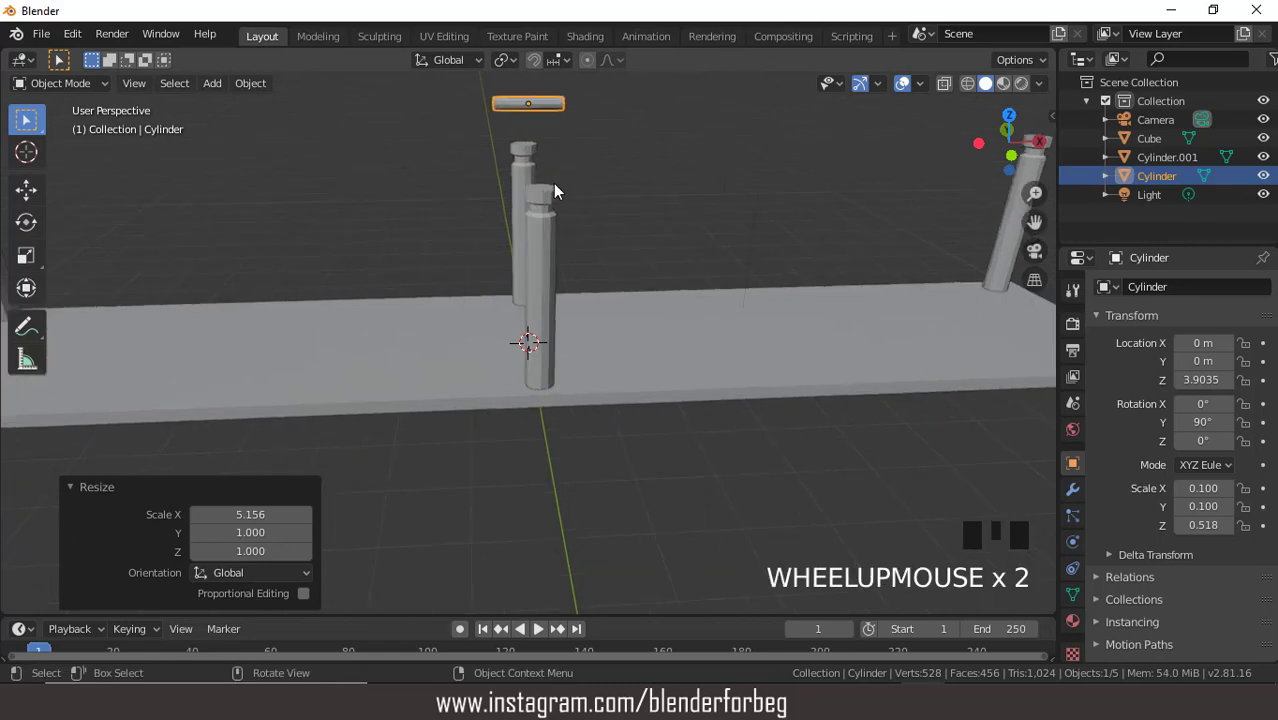
pyautogui.press('ctrl+KP_8')
pyautogui.press('ctrl+KP_8')
pyautogui.press('ctrl+KP_8')
pyautogui.press('ctrl+KP_8')
pyautogui.press('ctrl+KP_8')
pyautogui.press('ctrl+KP_8')
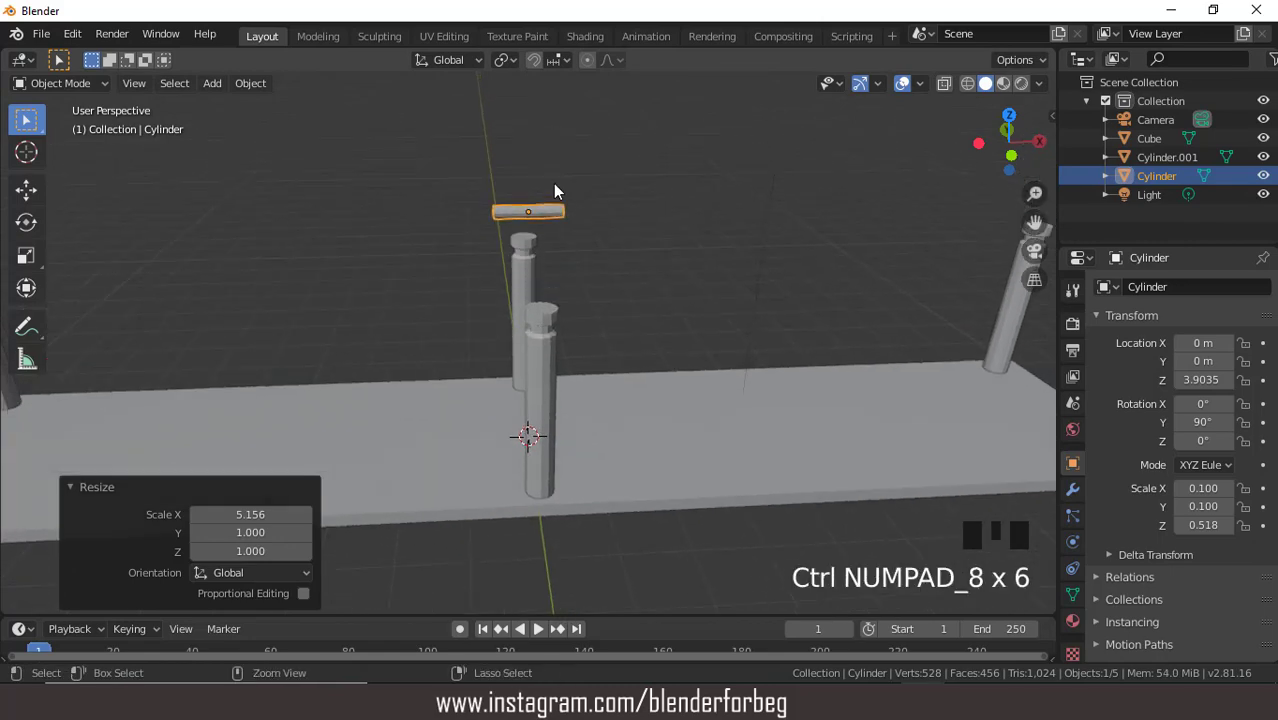
pyautogui.press('s')
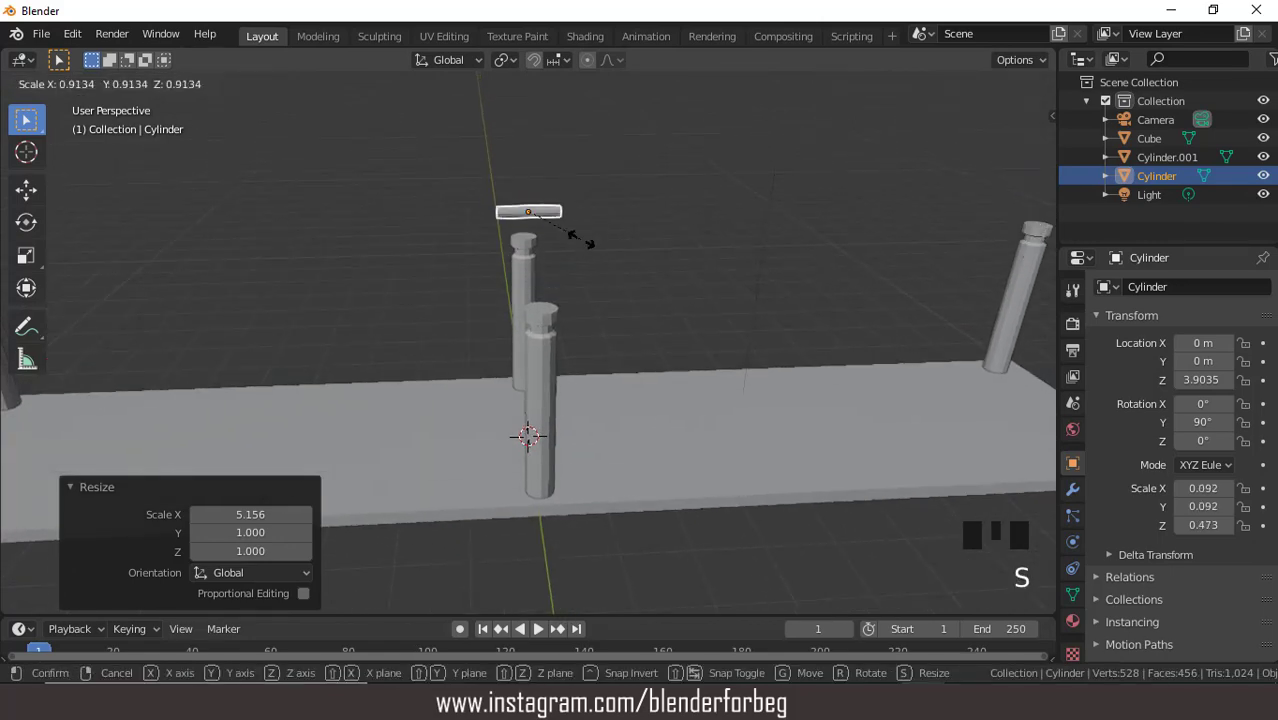
pyautogui.click(573, 244)
# Lengthen the rod along X by factors of about 1.948, 4.497 and 2.748 so it spans between the end posts
pyautogui.press('KP_1')
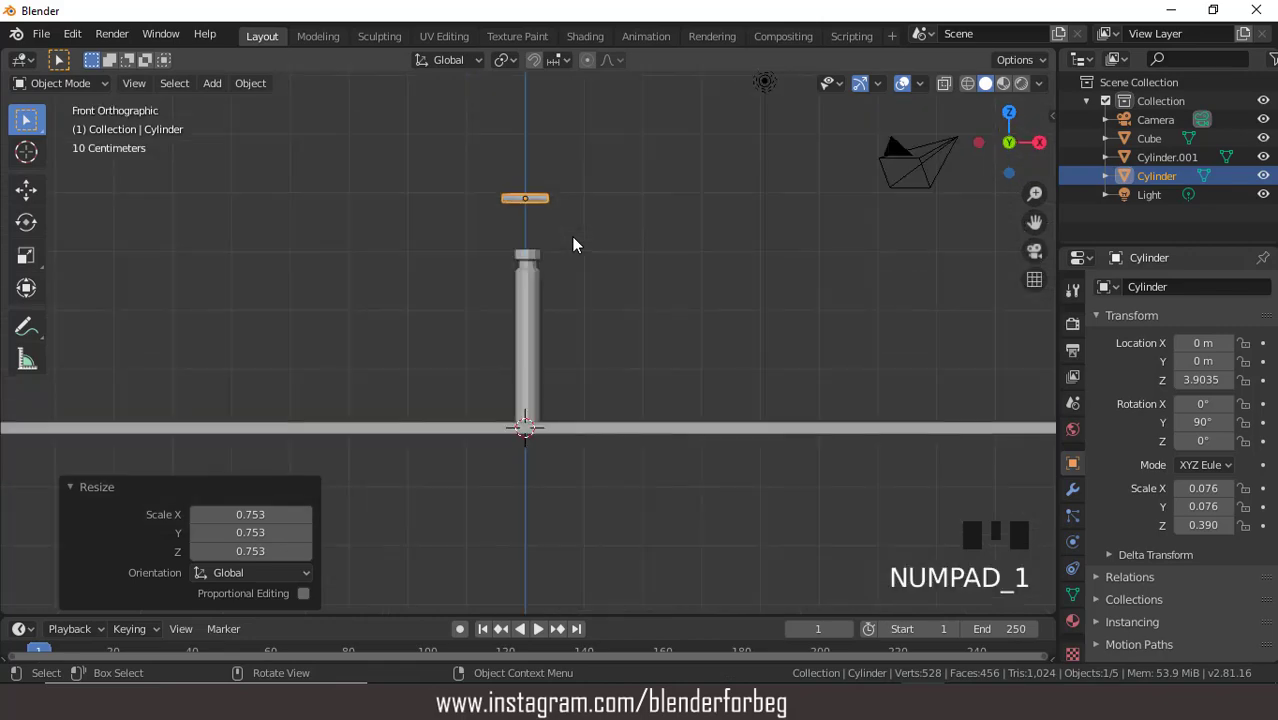
pyautogui.press('KP_7')
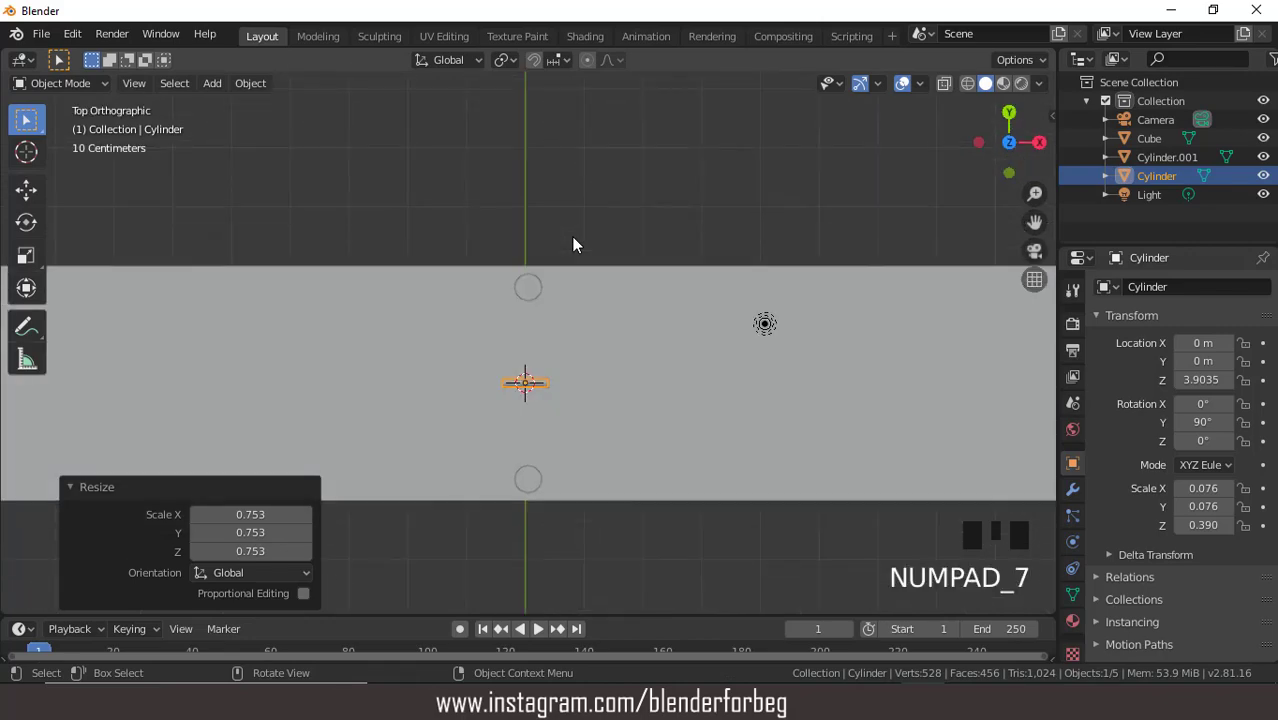
pyautogui.scroll(-4, 574, 244)
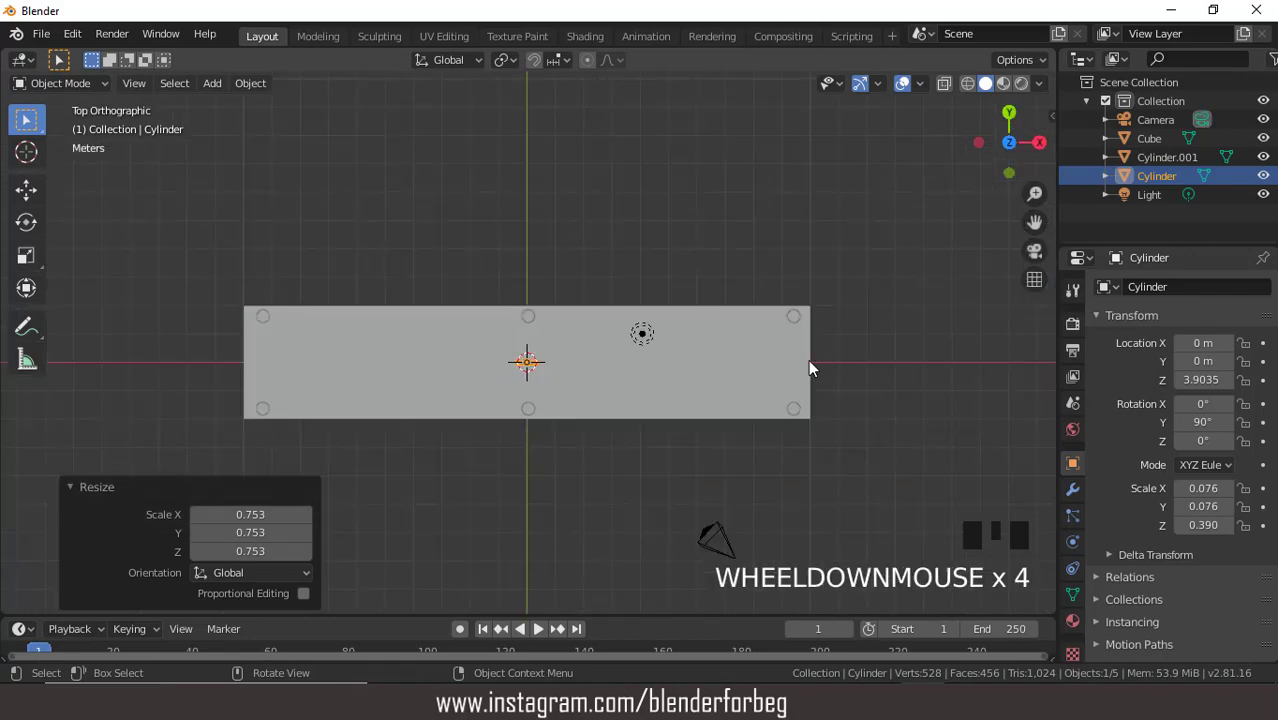
pyautogui.press('s')
pyautogui.press('x')
pyautogui.click(2, 485)
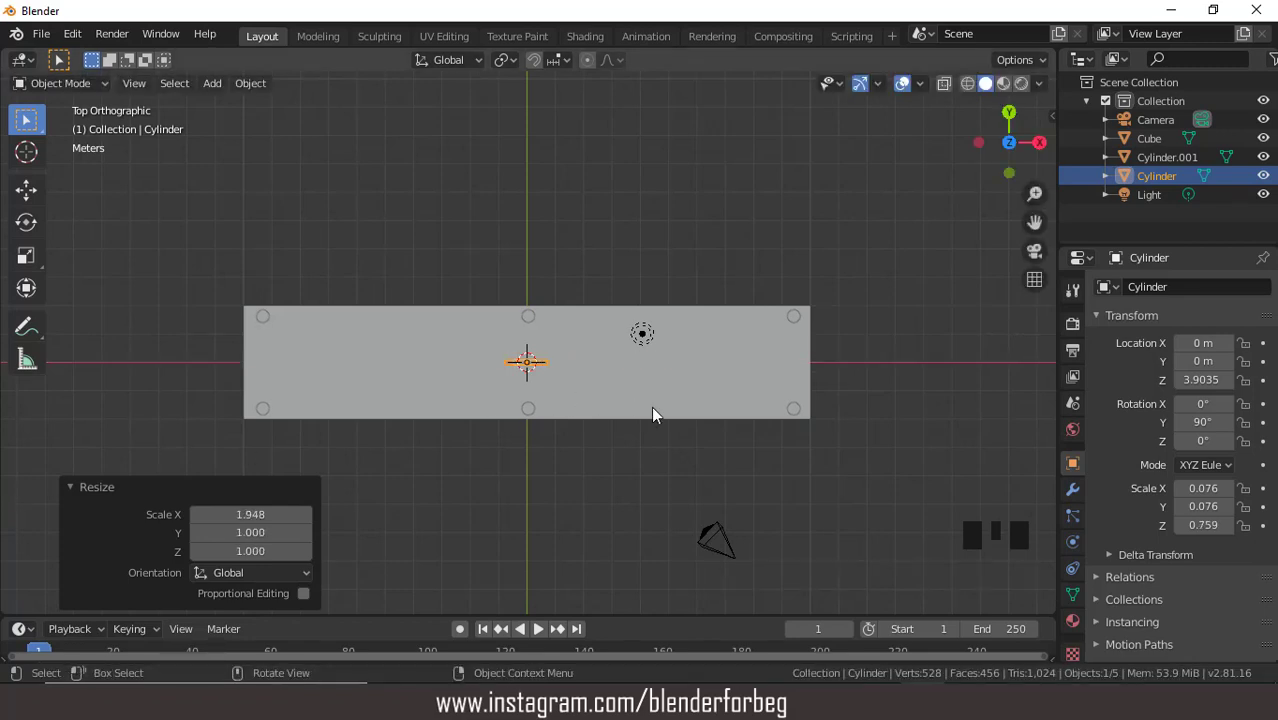
pyautogui.press('s')
pyautogui.press('x')
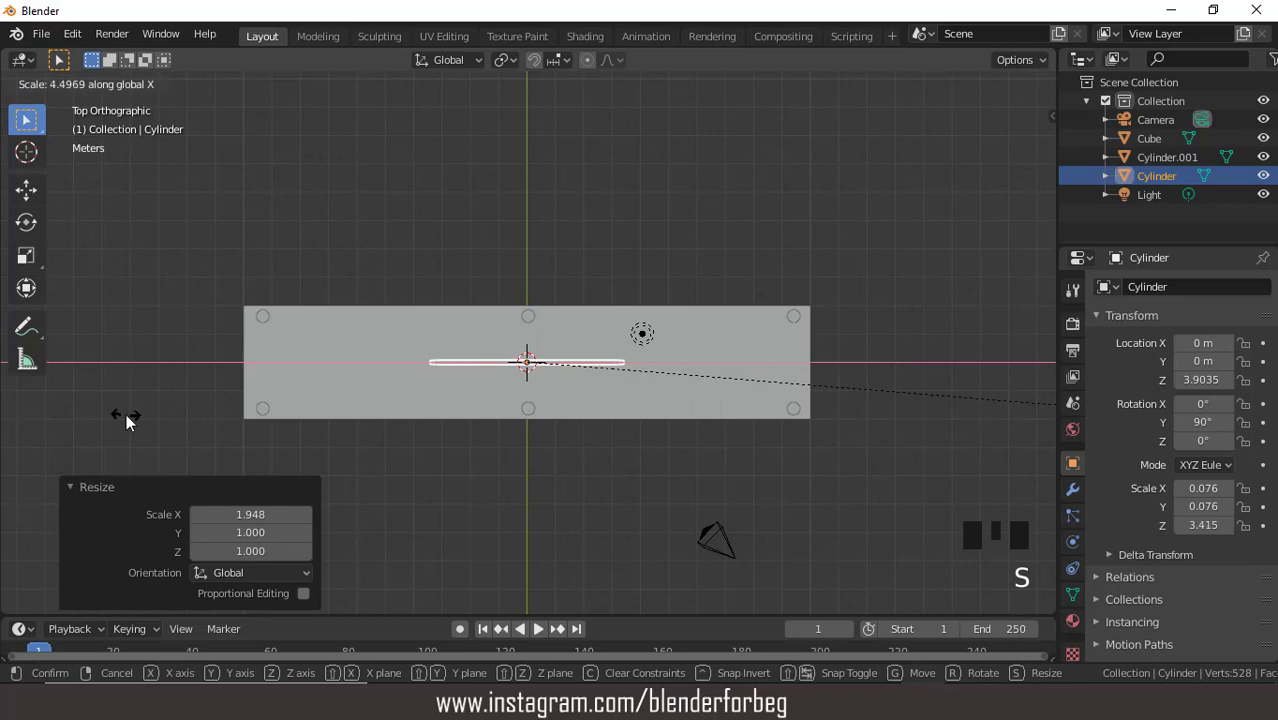
pyautogui.click(125, 421)
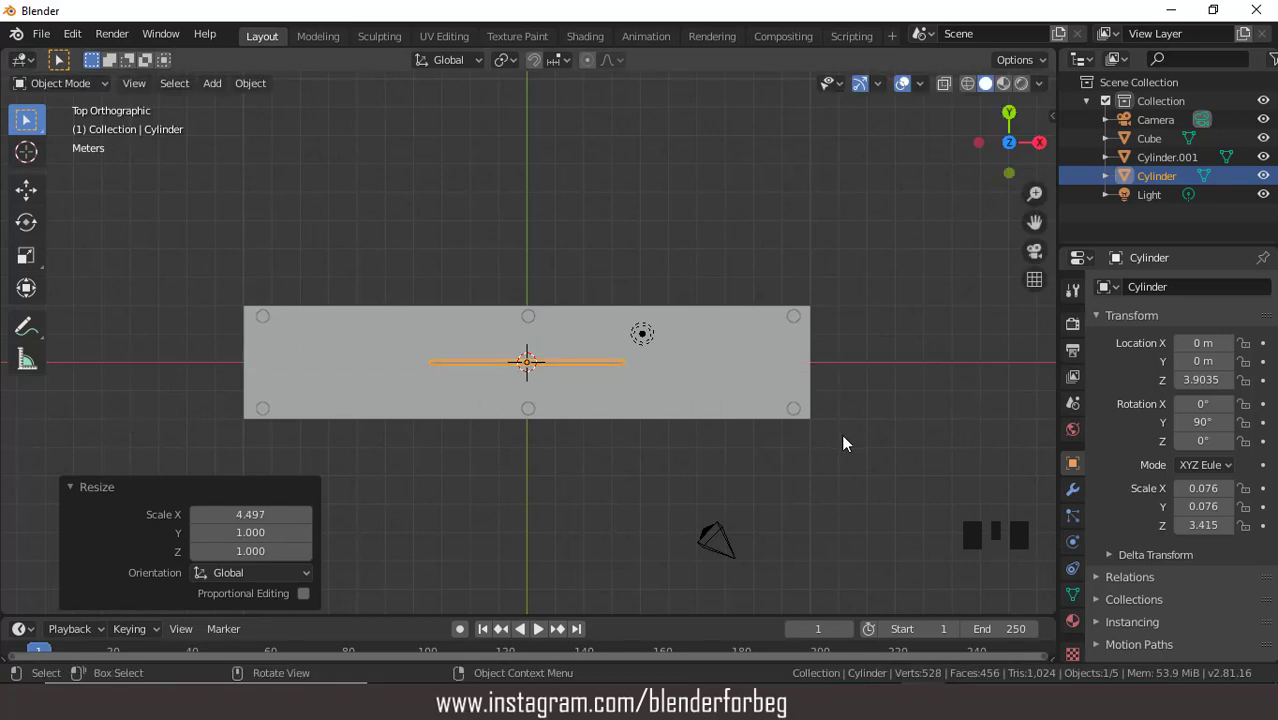
pyautogui.press('s')
pyautogui.press('x')
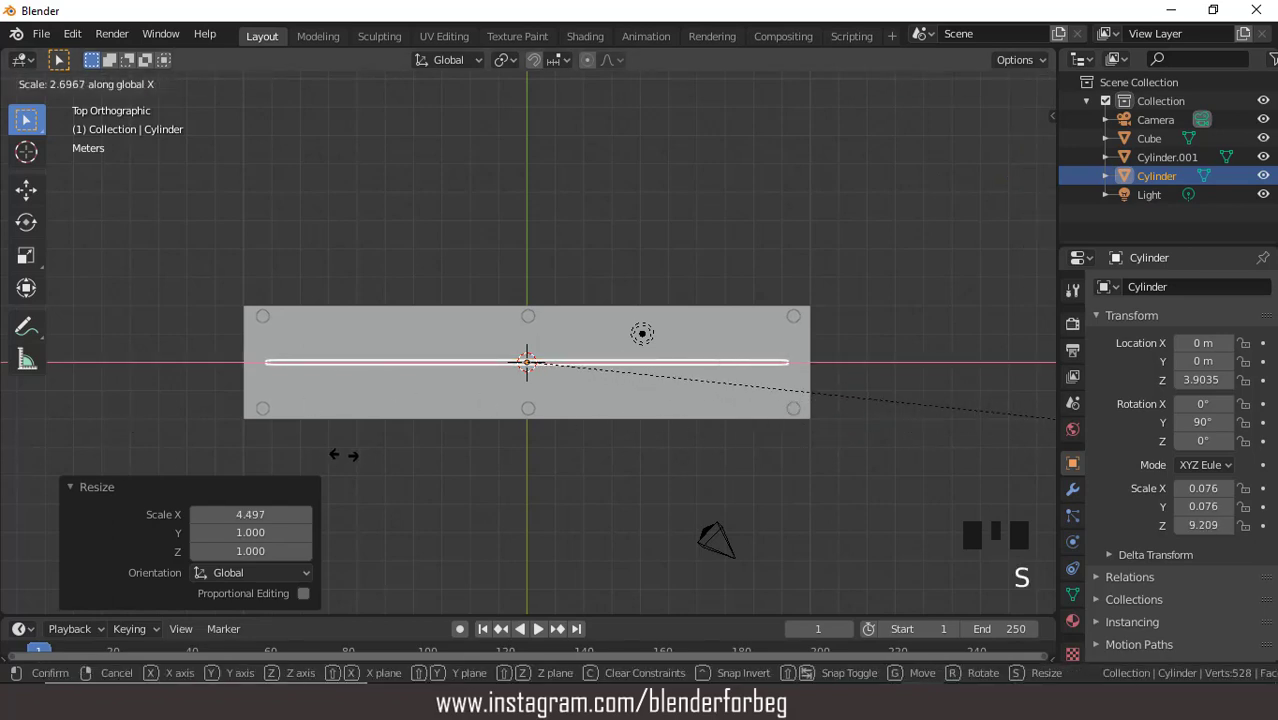
pyautogui.click(360, 453)
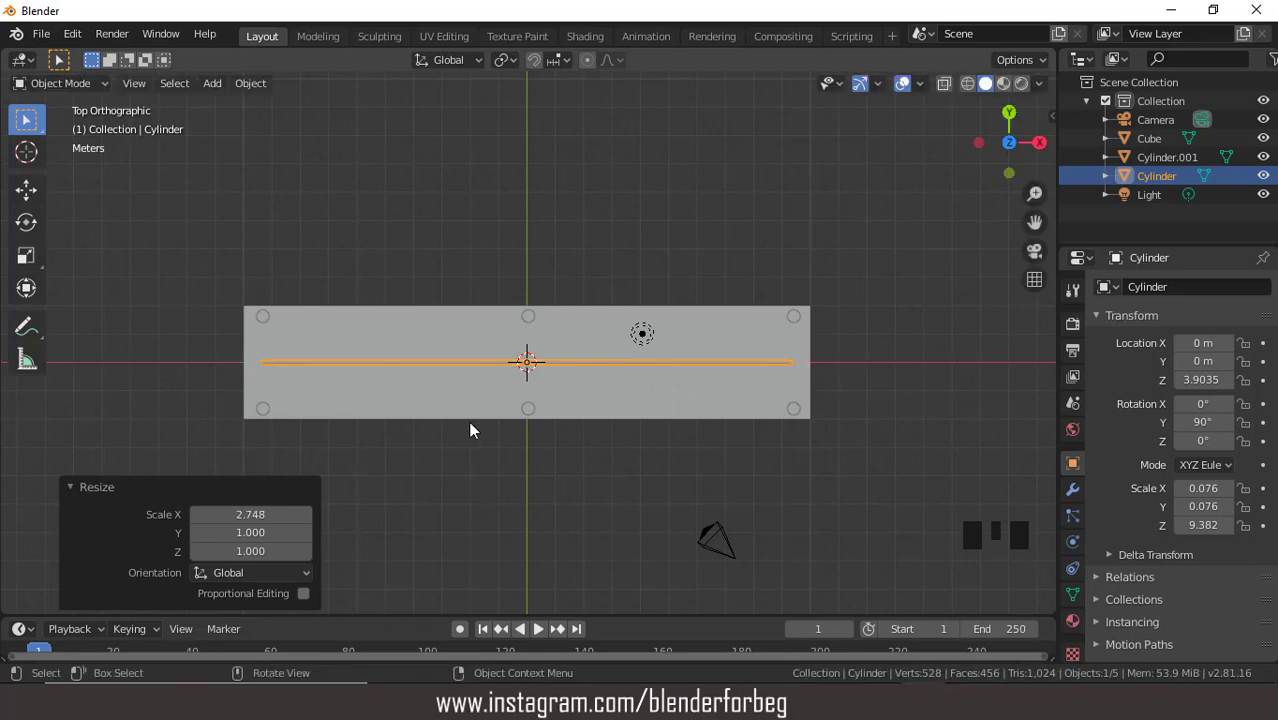
# Lower the long rod about 3.5 m along Z to just above the slab
pyautogui.press('KP_1')
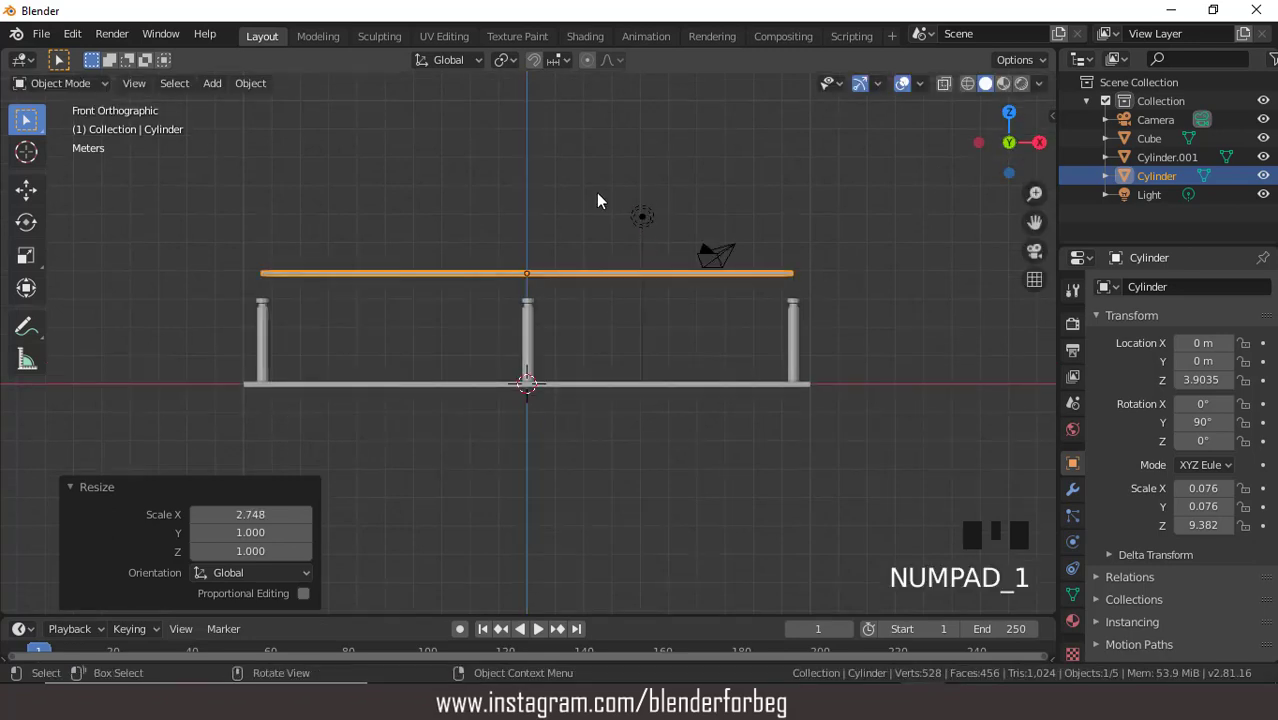
pyautogui.press('g')
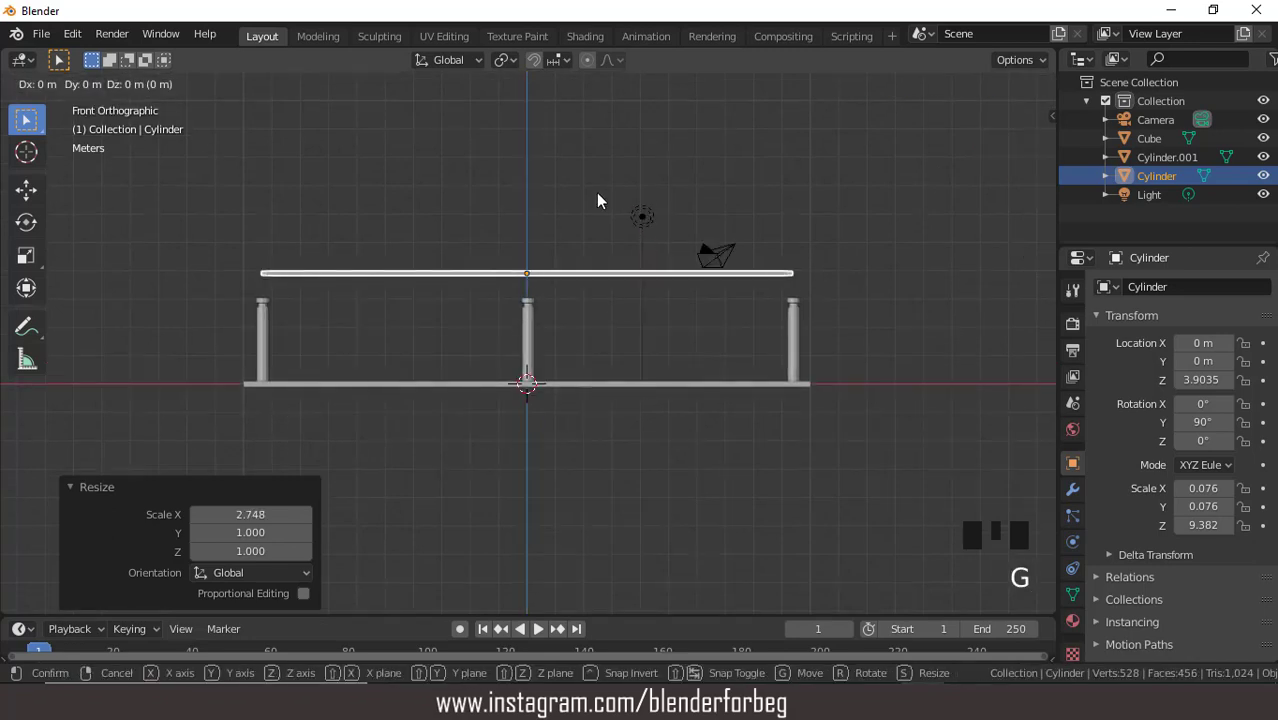
pyautogui.press('z')
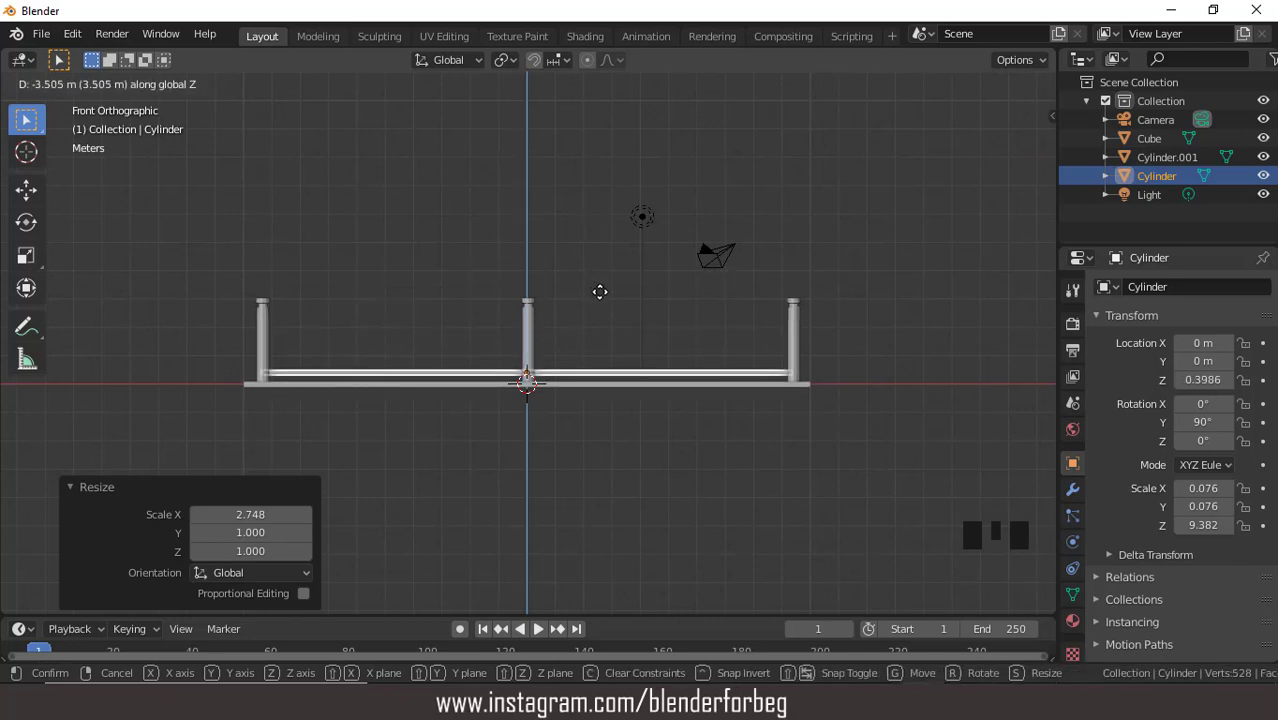
pyautogui.click(600, 300)
# In Edit Mode, add 30 evenly spaced loop cuts across the length of the rod
pyautogui.click(55, 83)
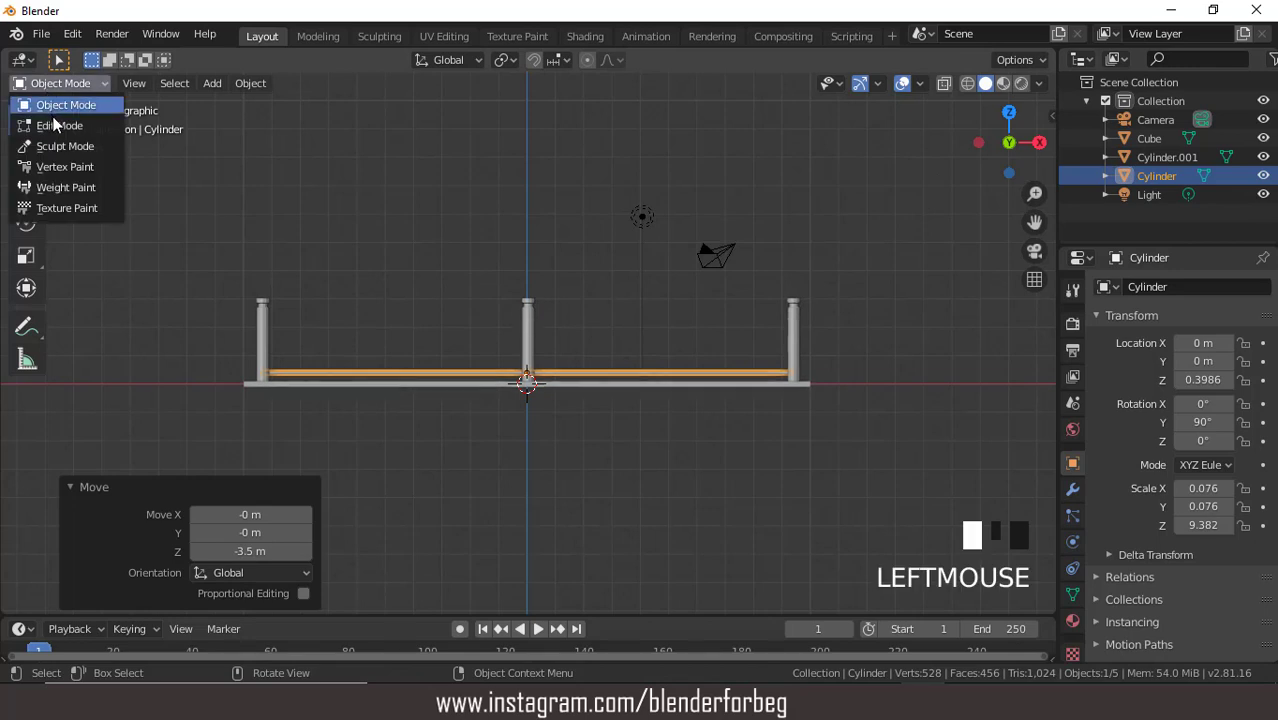
pyautogui.click(50, 123)
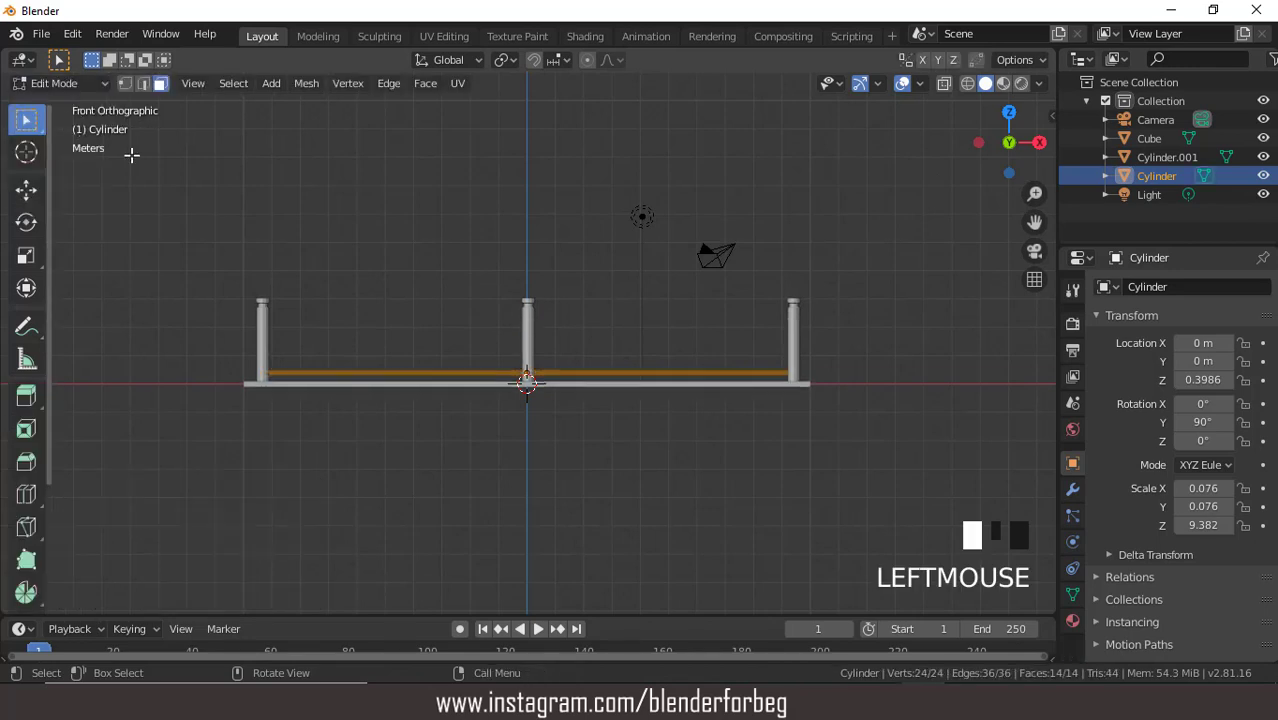
pyautogui.click(585, 373)
pyautogui.scroll(4, 600, 365)
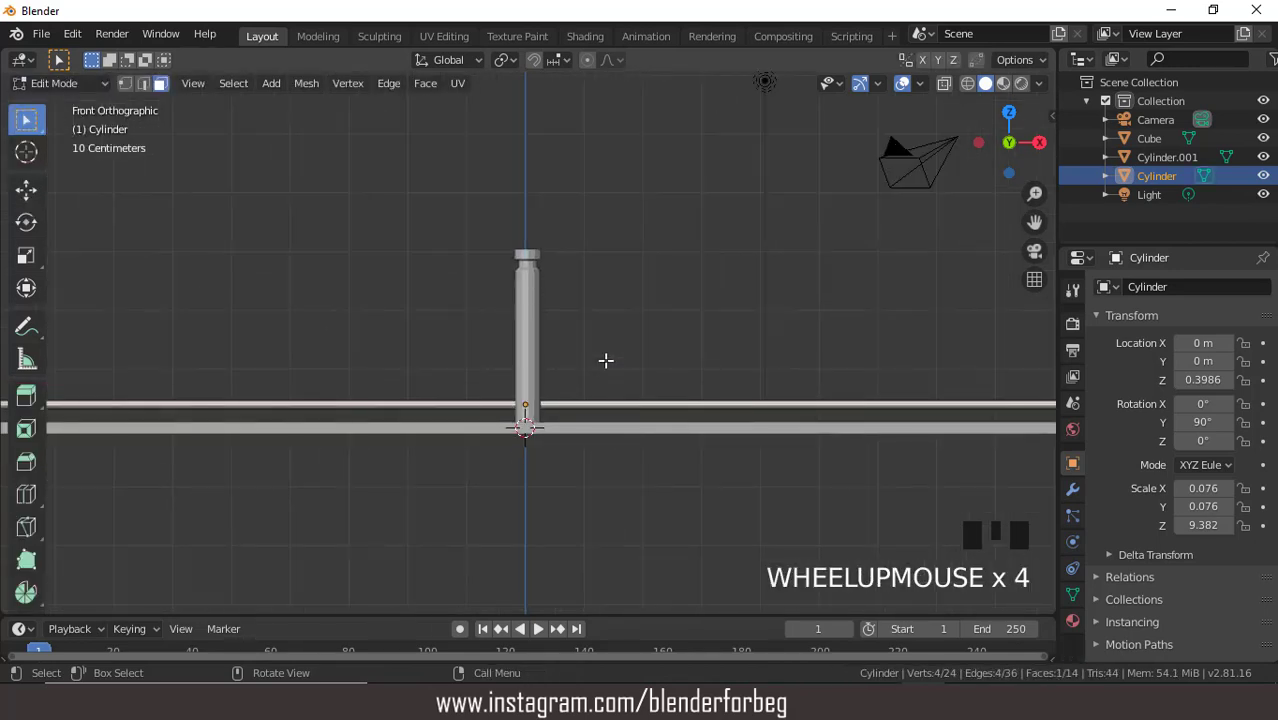
pyautogui.hotkey('ctrl', 'r')
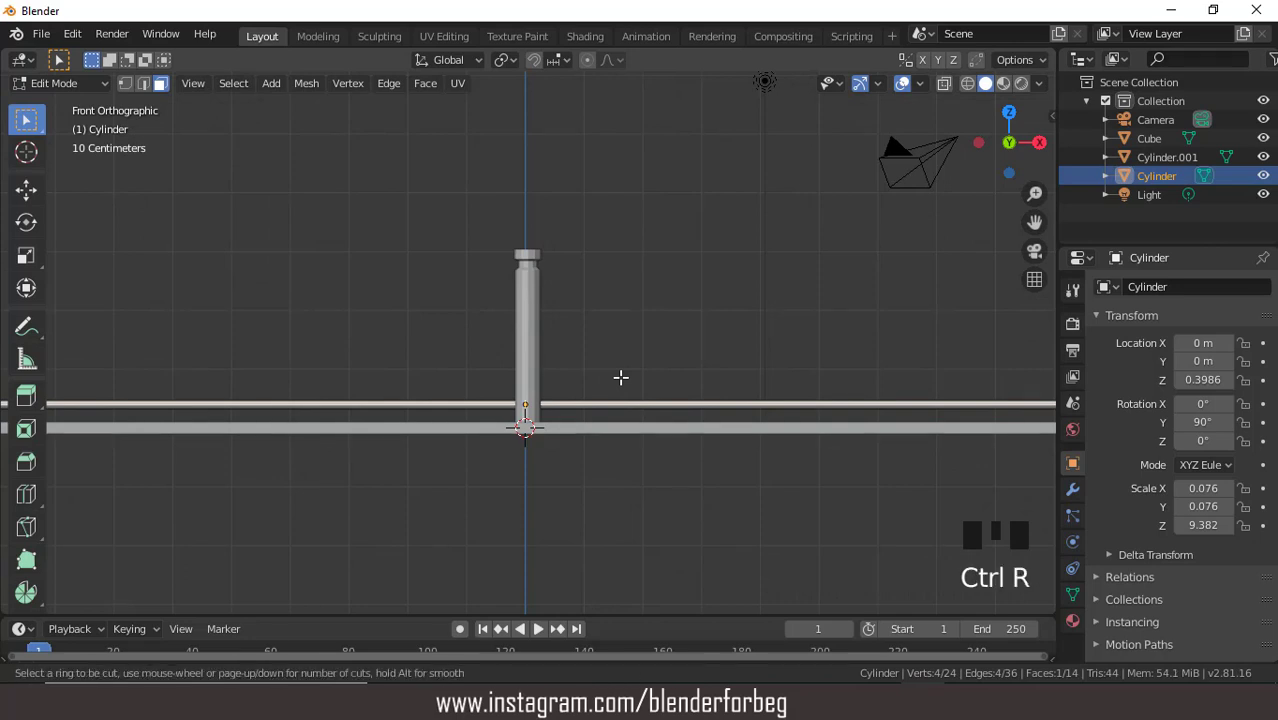
pyautogui.click(621, 377)
pyautogui.rightClick(622, 377)
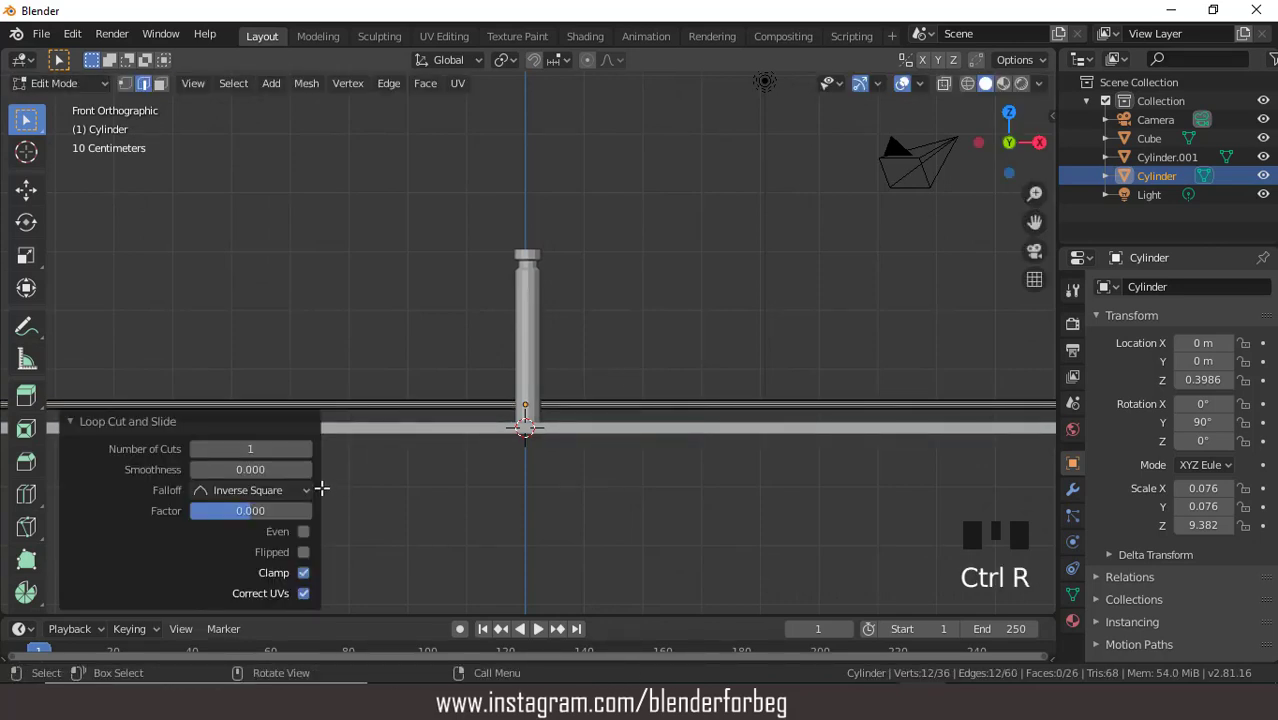
pyautogui.click(306, 449)
pyautogui.click(306, 449)
pyautogui.click(306, 449)
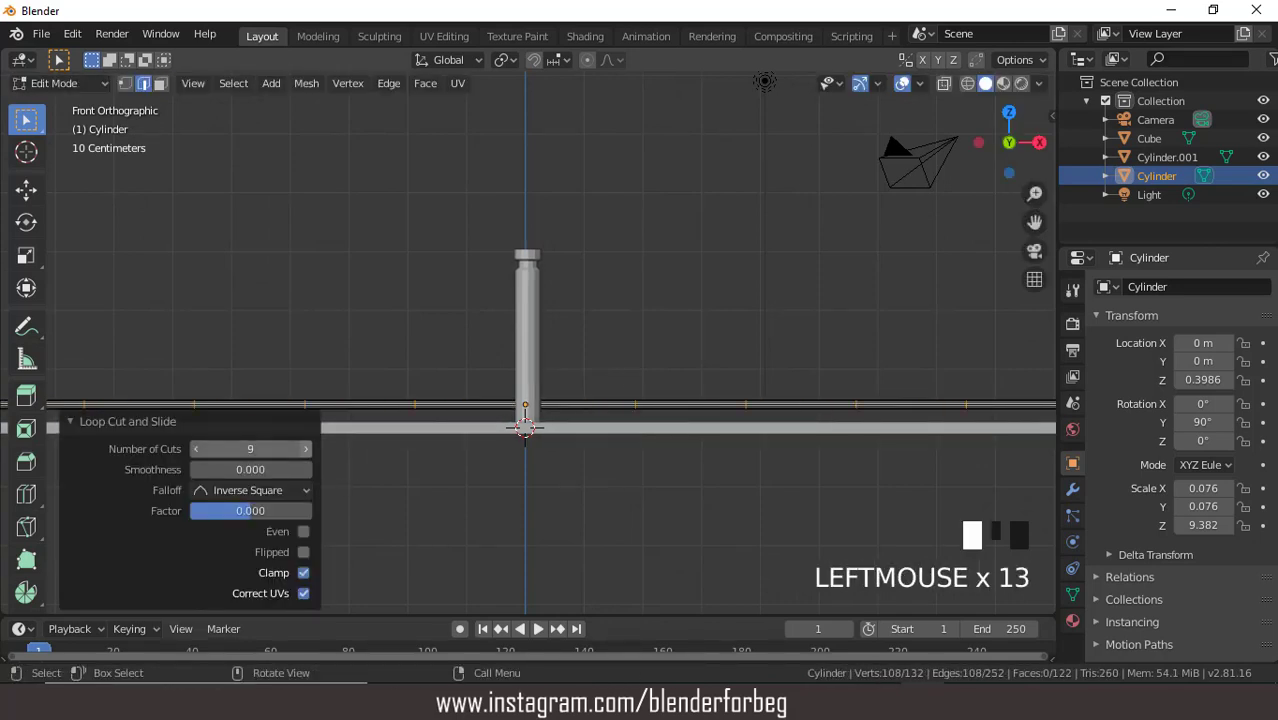
pyautogui.click(306, 449)
pyautogui.click(306, 449)
pyautogui.click(306, 449)
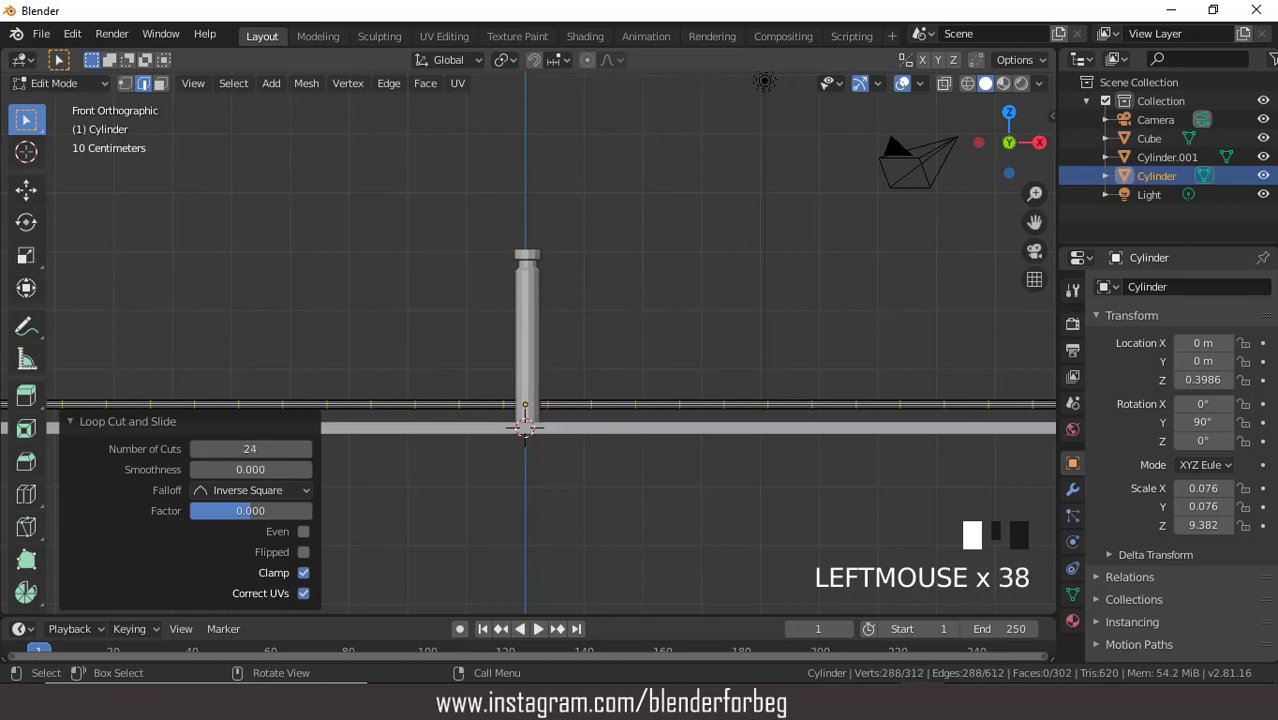
pyautogui.click(306, 449)
pyautogui.click(306, 449)
pyautogui.click(306, 449)
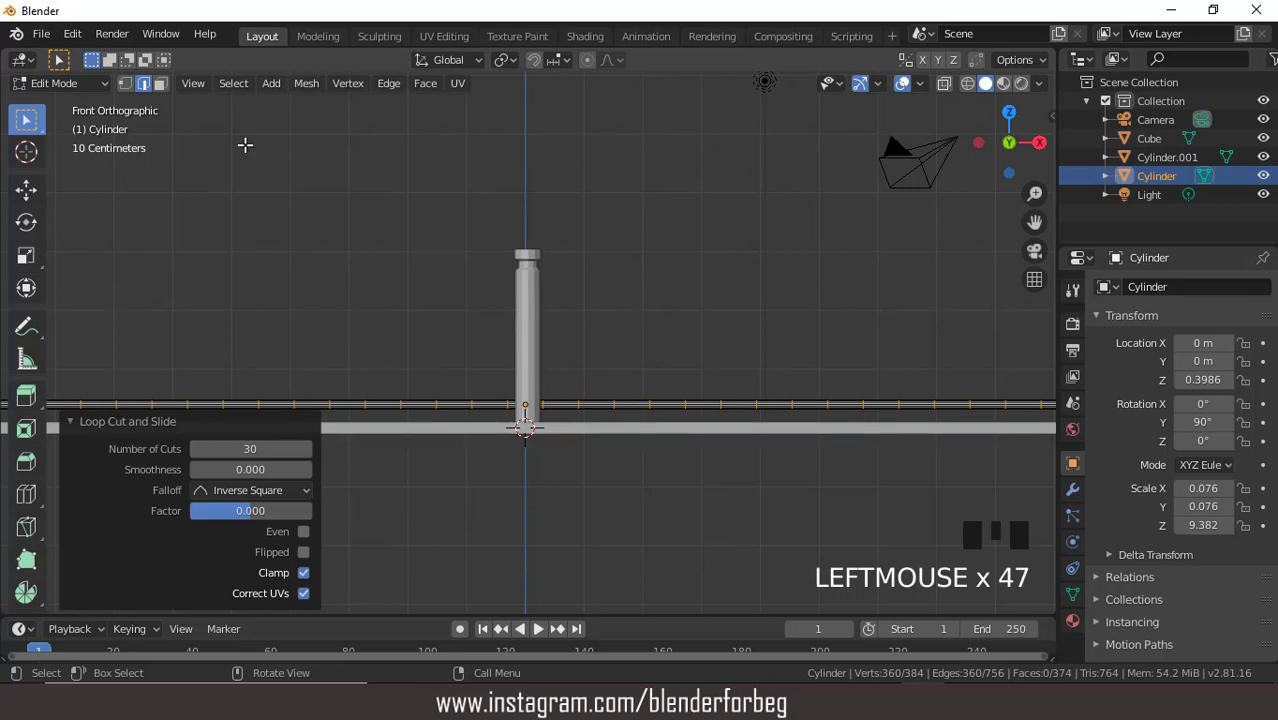
# Return to Object Mode and duplicate the long rod about 0.39 m upward along Z
pyautogui.moveTo(56, 83); pyautogui.dragTo(54, 105)
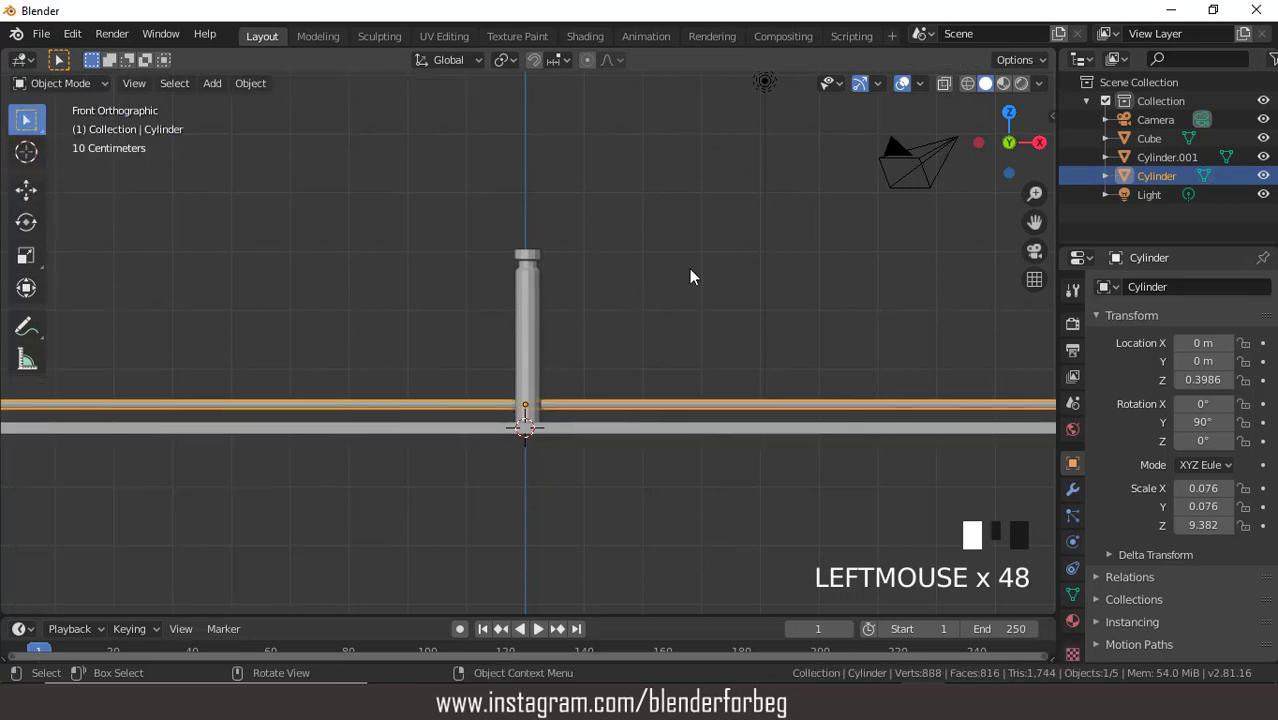
pyautogui.scroll(-4, 690, 270)
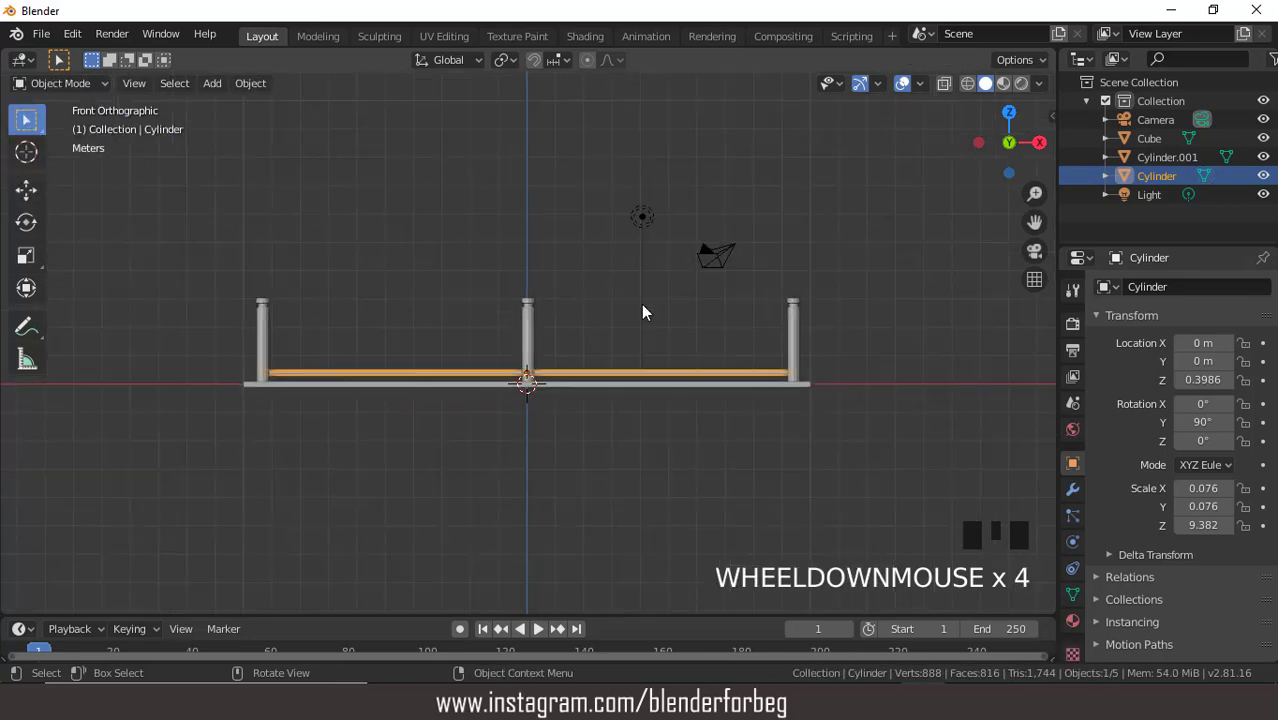
pyautogui.scroll(2, 619, 347)
pyautogui.hotkey('shift', 'd')
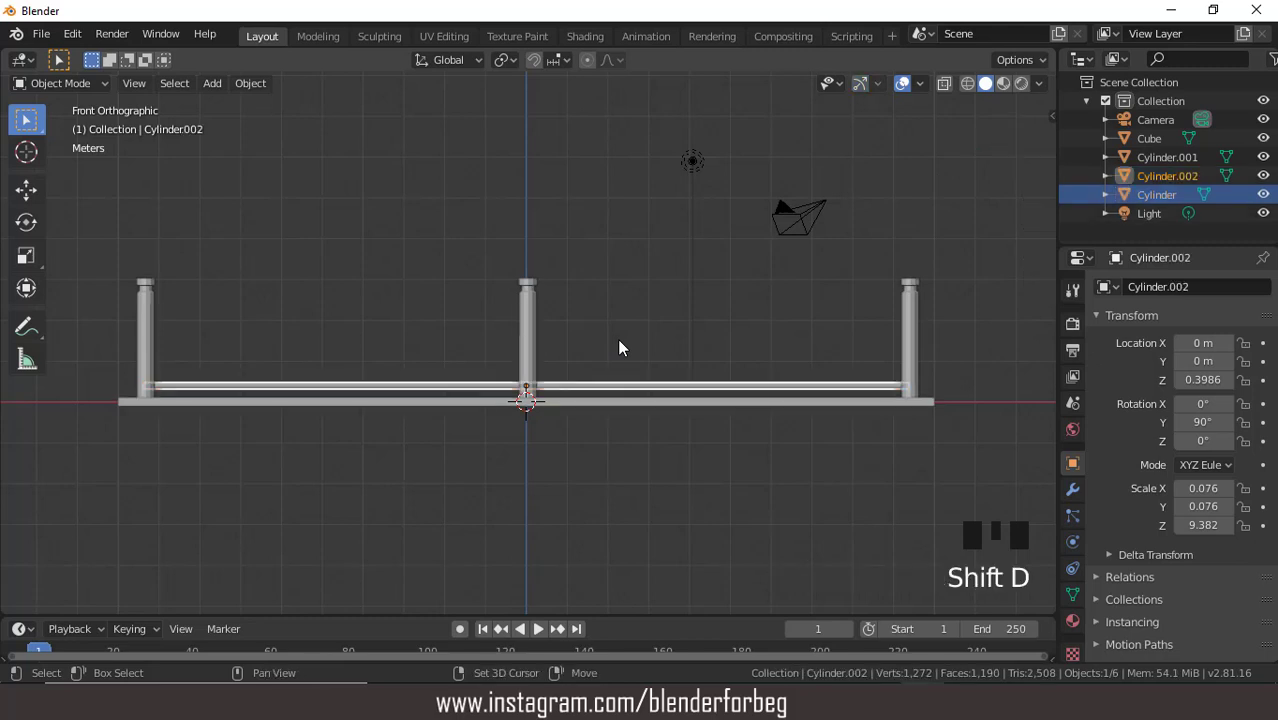
pyautogui.press('z')
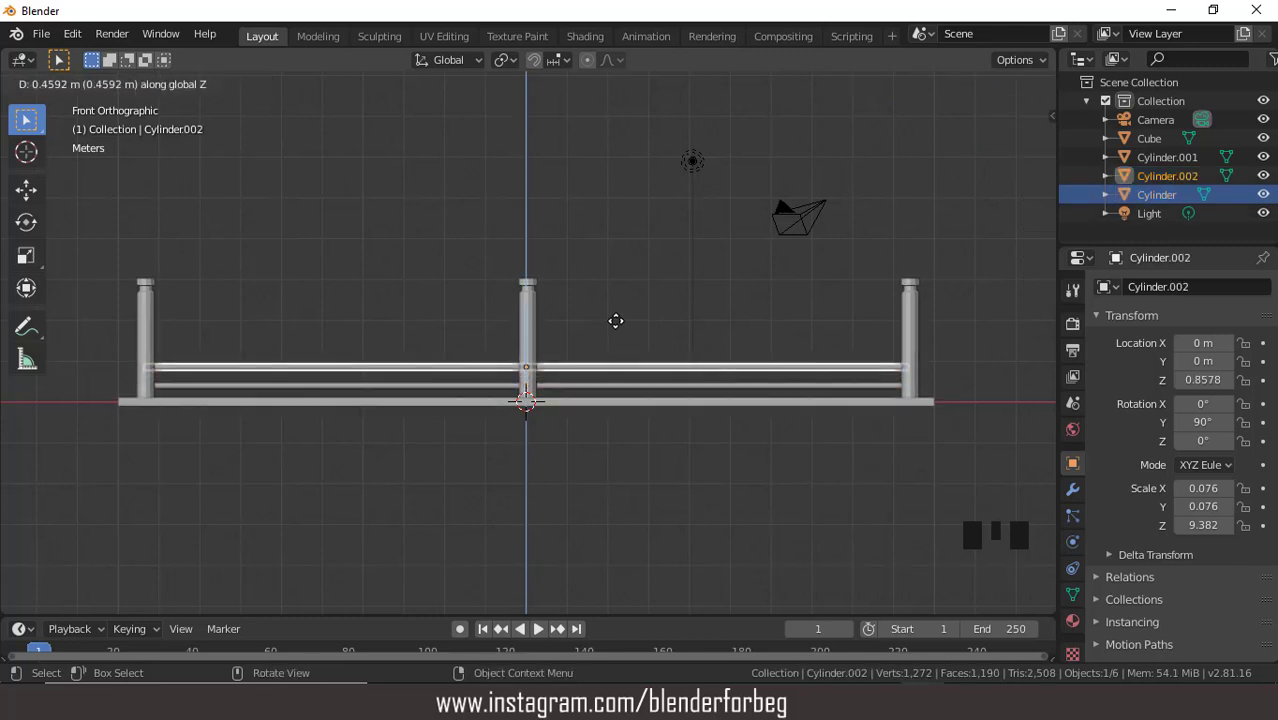
pyautogui.click(616, 330)
# Repeat the rod duplication four more times to build an evenly spaced stack of six rods
pyautogui.hotkey('shift', 'r')
pyautogui.hotkey('shift', 'r')
pyautogui.hotkey('shift', 'r')
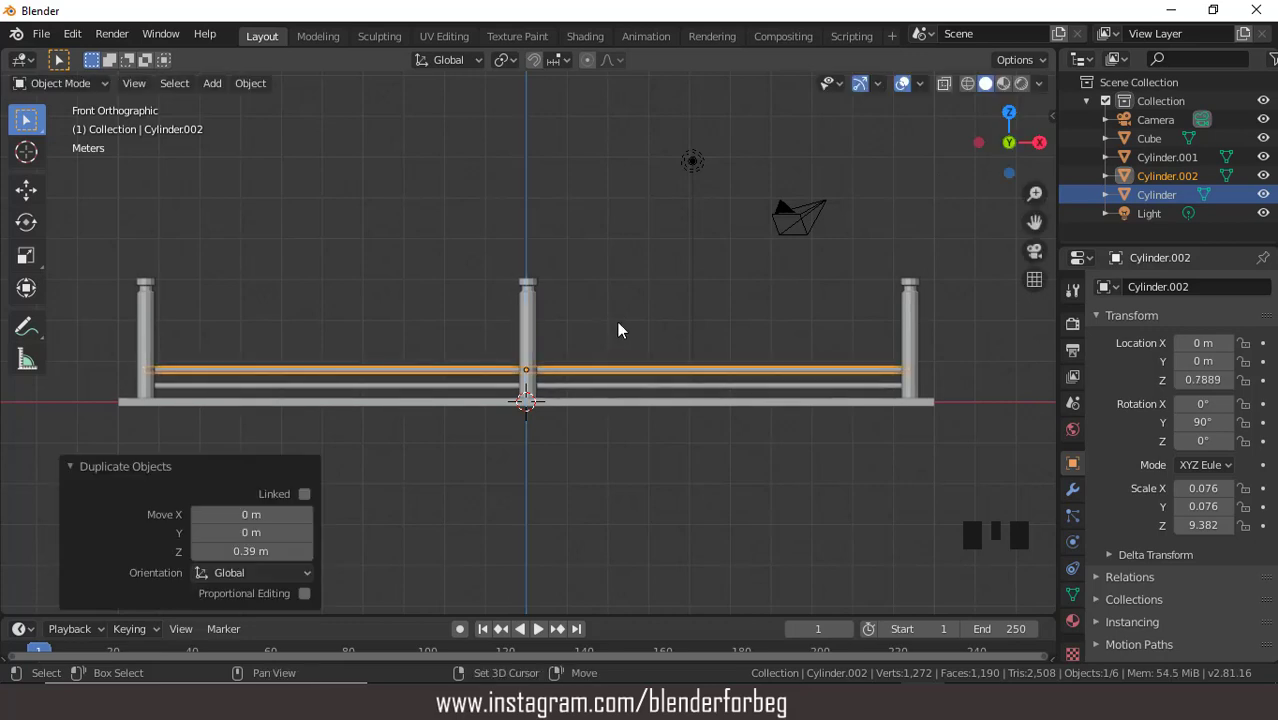
pyautogui.hotkey('shift', 'r')
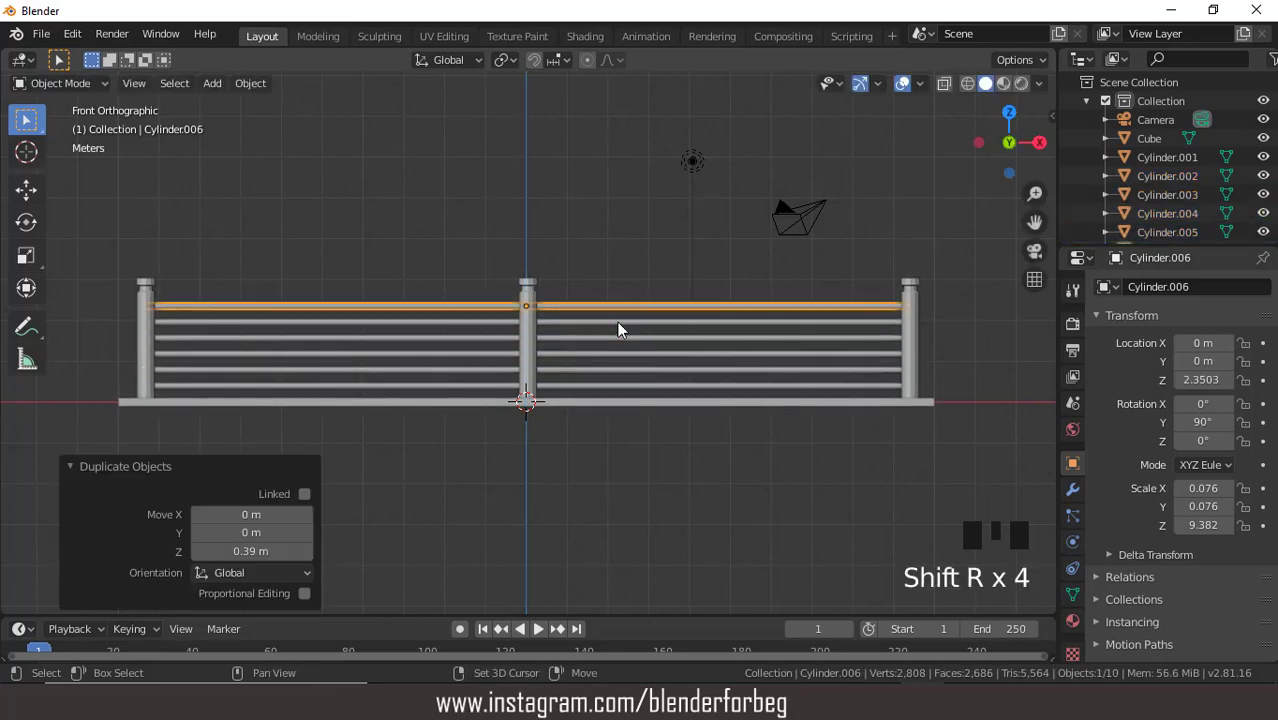
# Select all six horizontal rods, ending with the lowest one, and join them into one railing object
pyautogui.keyDown('shift'); pyautogui.click(617, 321); pyautogui.keyUp('shift')
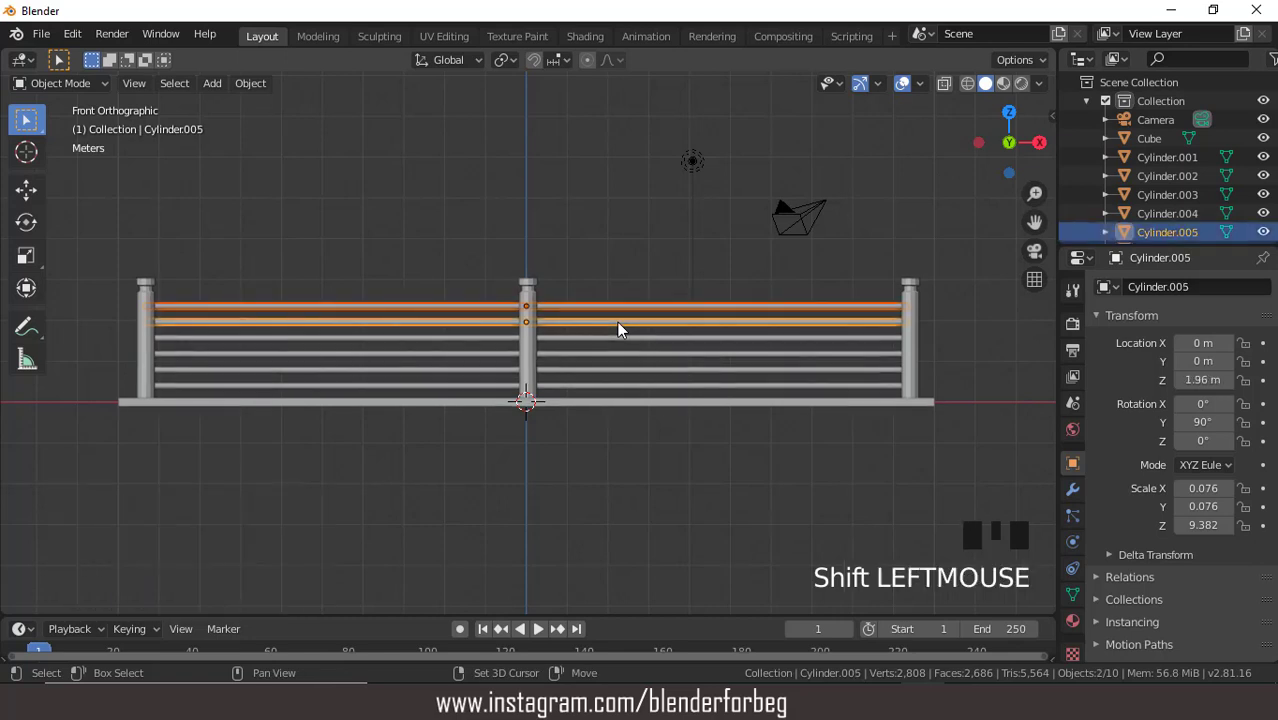
pyautogui.keyDown('shift'); pyautogui.click(622, 338); pyautogui.keyUp('shift')
pyautogui.keyDown('shift'); pyautogui.click(624, 352); pyautogui.keyUp('shift')
pyautogui.keyDown('shift'); pyautogui.click(626, 369); pyautogui.keyUp('shift')
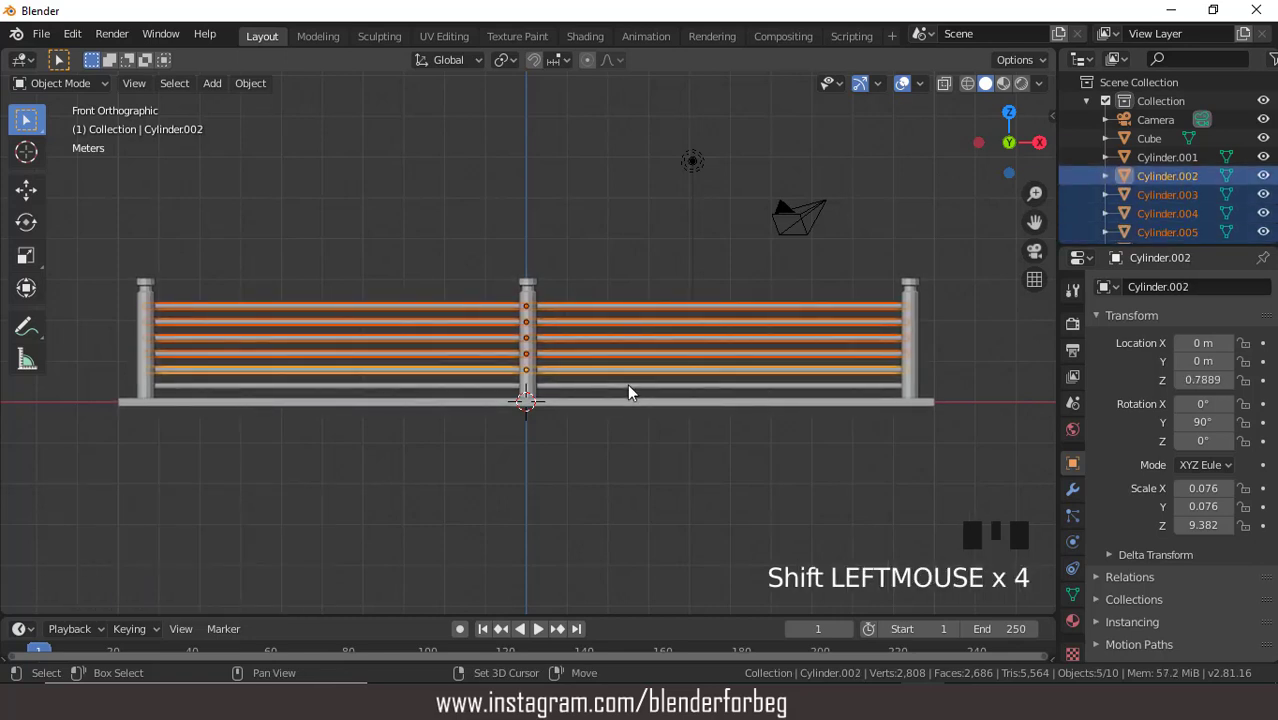
pyautogui.keyDown('shift'); pyautogui.click(627, 385); pyautogui.keyUp('shift')
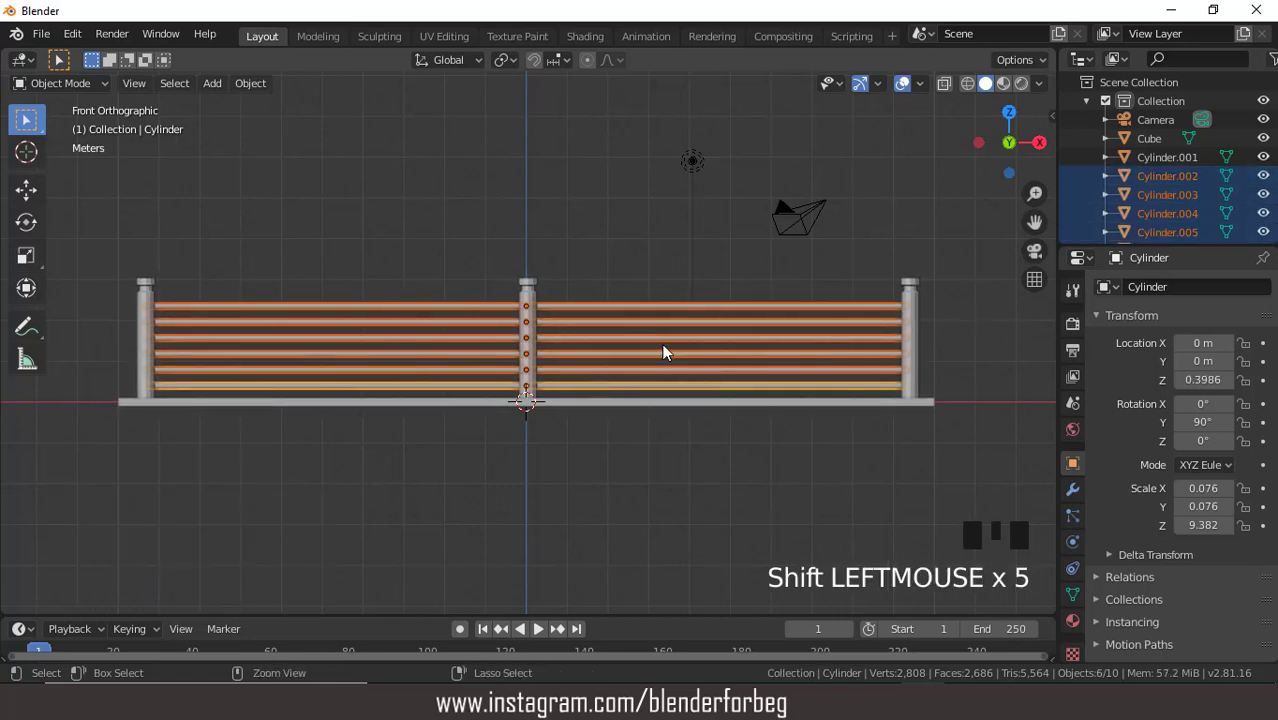
pyautogui.hotkey('ctrl', 'j')
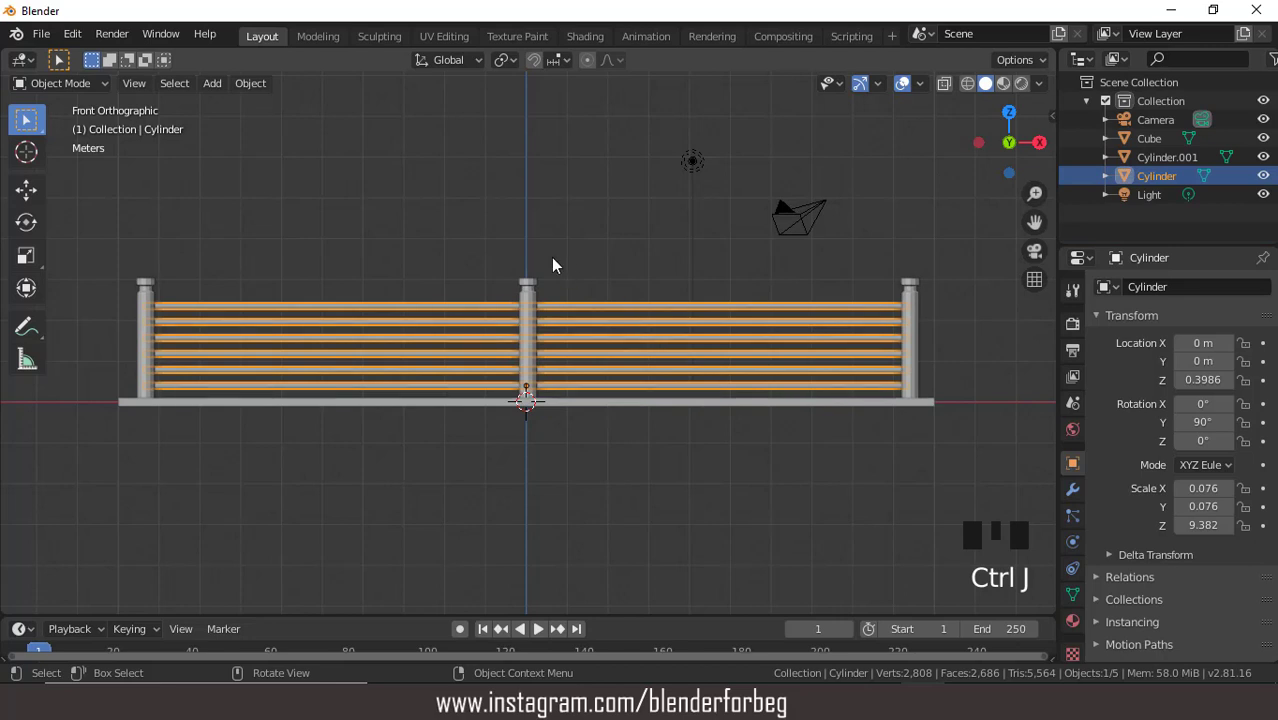
# Move the joined railing about -1.65 m along Y onto the row of posts at the slab's front edge
pyautogui.press('KP_7')
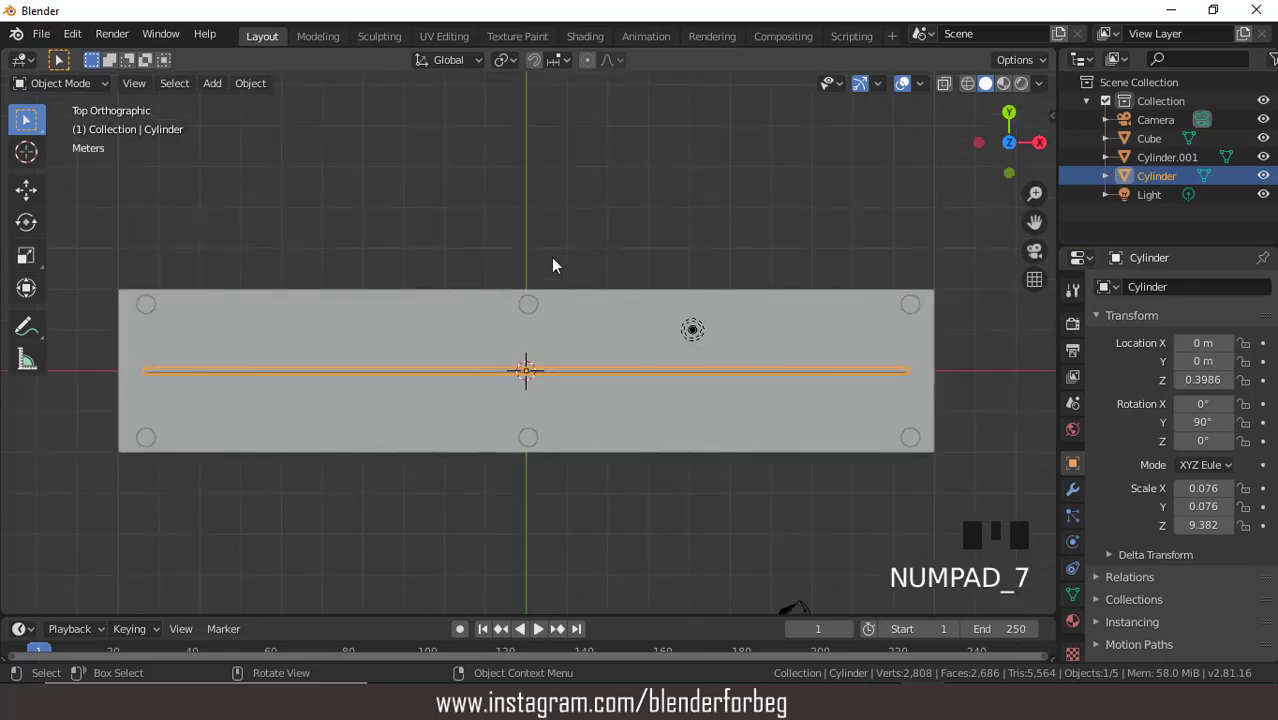
pyautogui.press('g')
pyautogui.press('y')
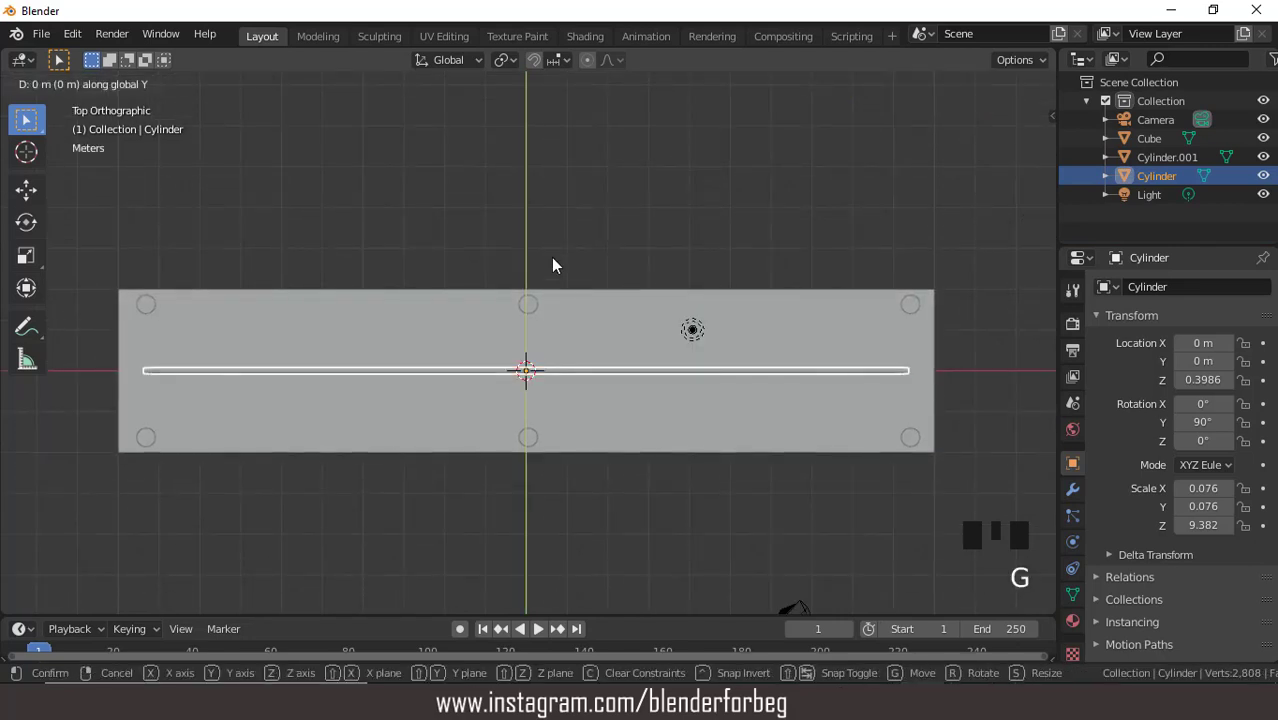
pyautogui.click(557, 325)
# Duplicate the railing about 3.26 m along Y onto the opposite row of posts
pyautogui.hotkey('shift', 'd')
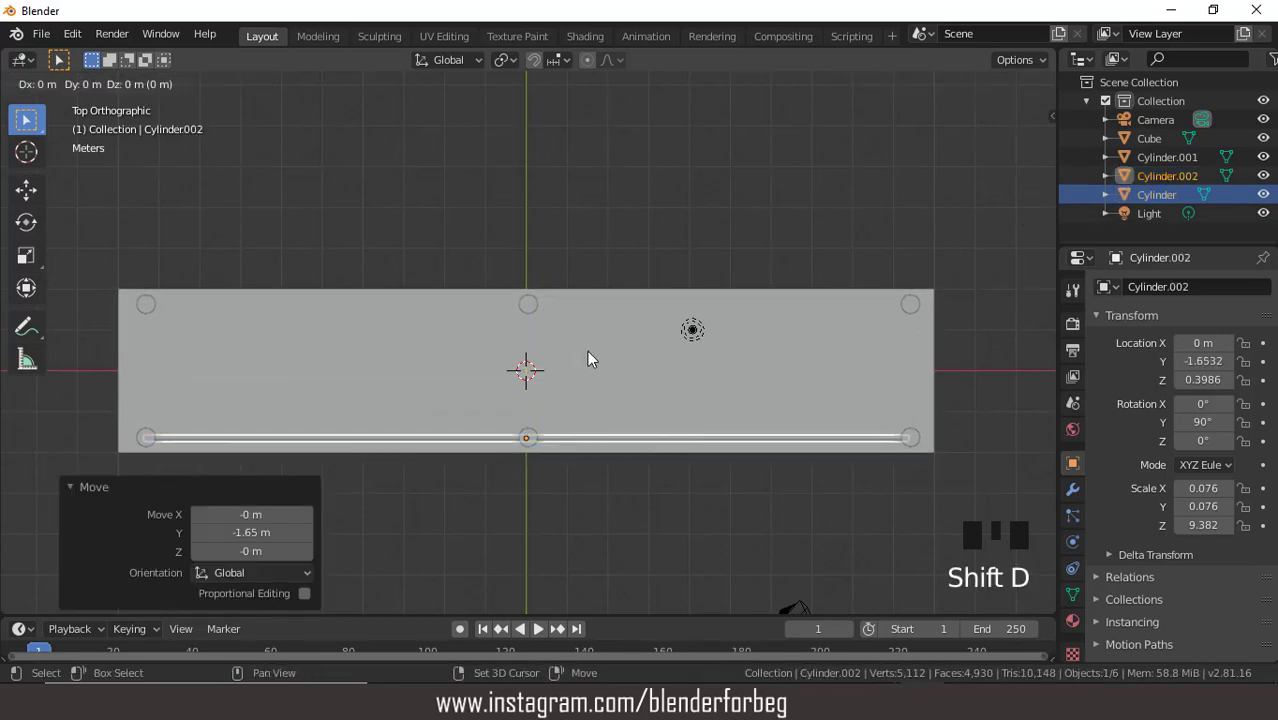
pyautogui.press('y')
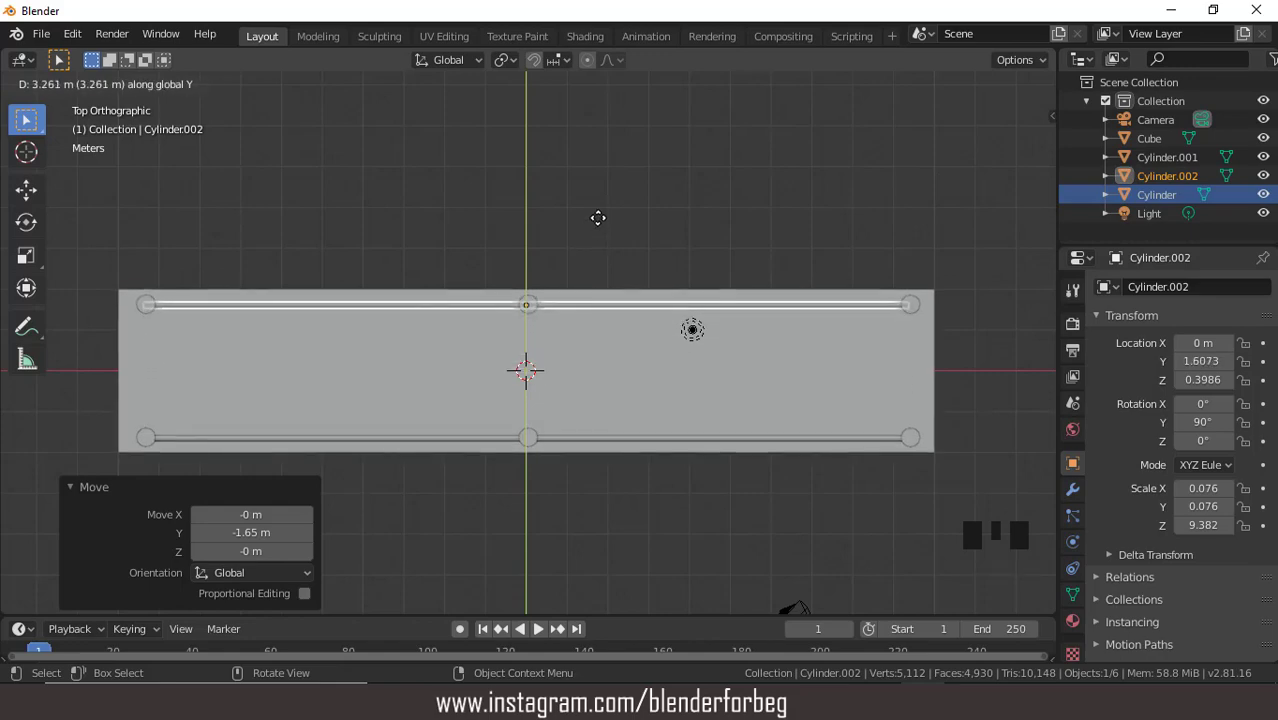
pyautogui.click(597, 218)
# Select both railings, the posts and finally the slab, and join them into a single bridge object
pyautogui.moveTo(636, 301); pyautogui.dragTo(756, 291, button='middle')
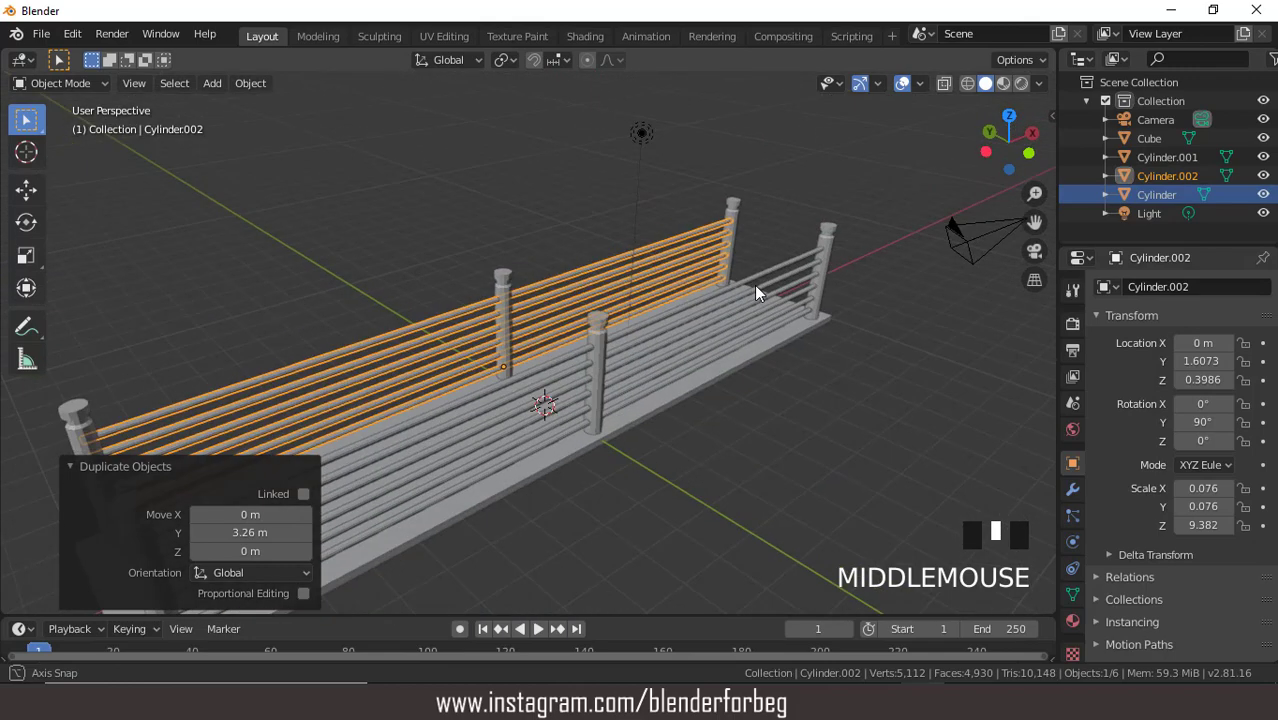
pyautogui.keyDown('shift'); pyautogui.click(727, 310); pyautogui.keyUp('shift')
pyautogui.keyDown('shift'); pyautogui.click(598, 315); pyautogui.keyUp('shift')
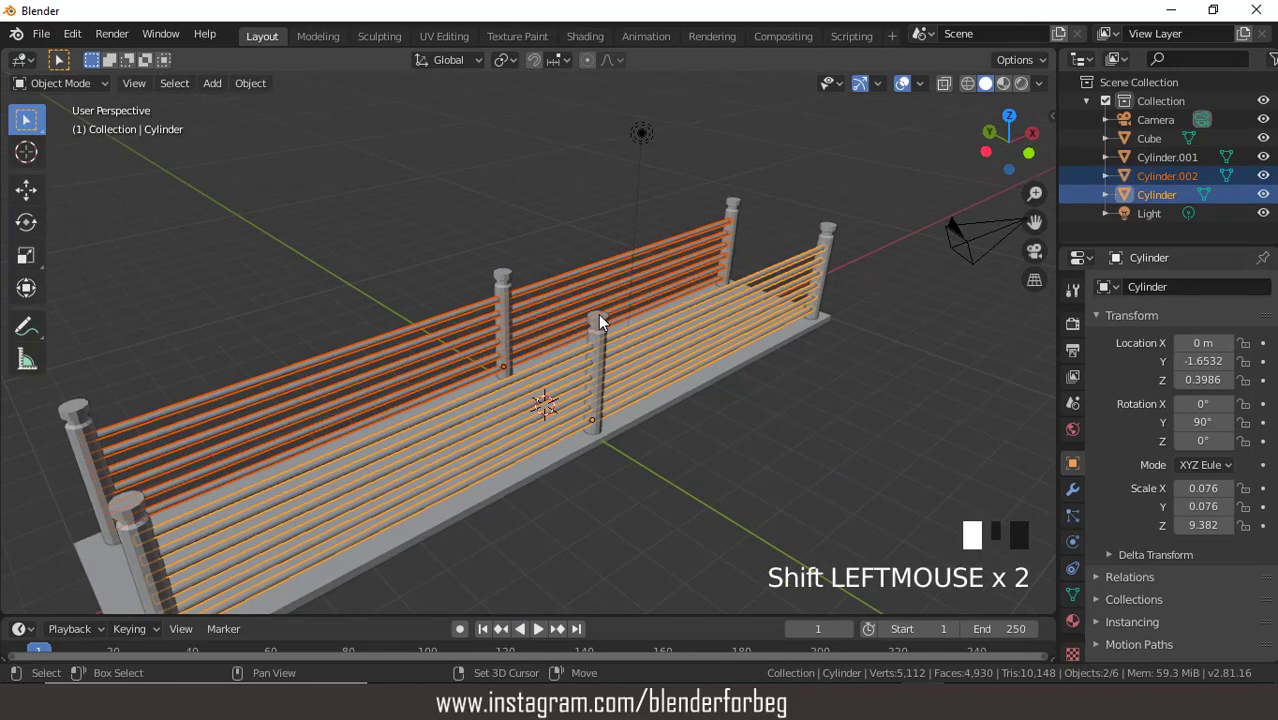
pyautogui.keyDown('shift'); pyautogui.click(598, 316); pyautogui.keyUp('shift')
pyautogui.keyDown('shift'); pyautogui.click(655, 402); pyautogui.keyUp('shift')
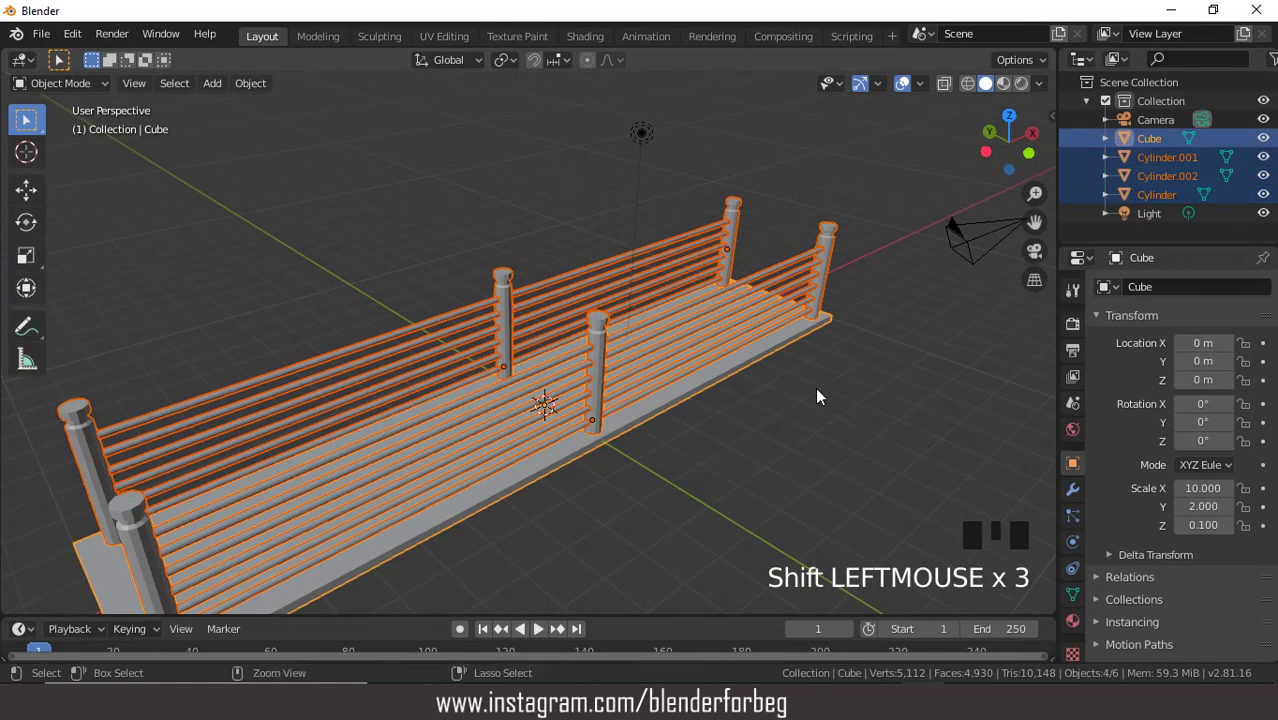
pyautogui.hotkey('ctrl', 'j')
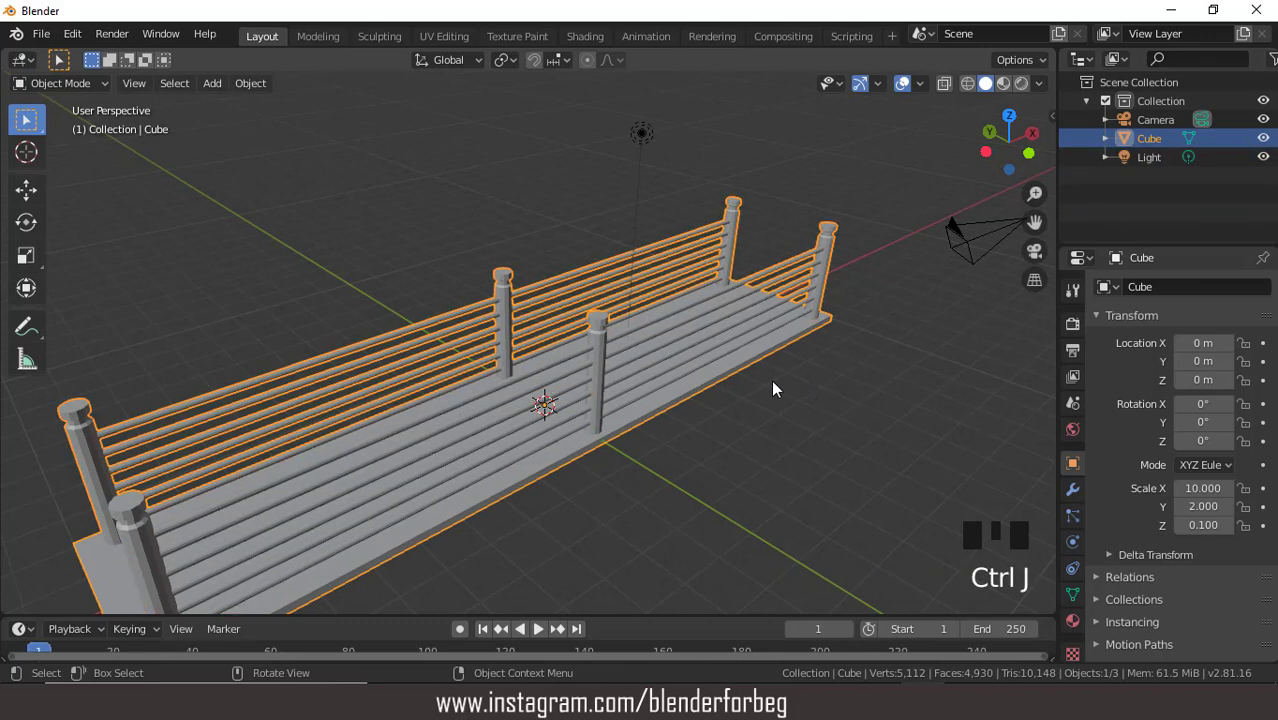
# Enter Edit Mode with face selection and select only the middle top face of the slab
pyautogui.press('KP_1')
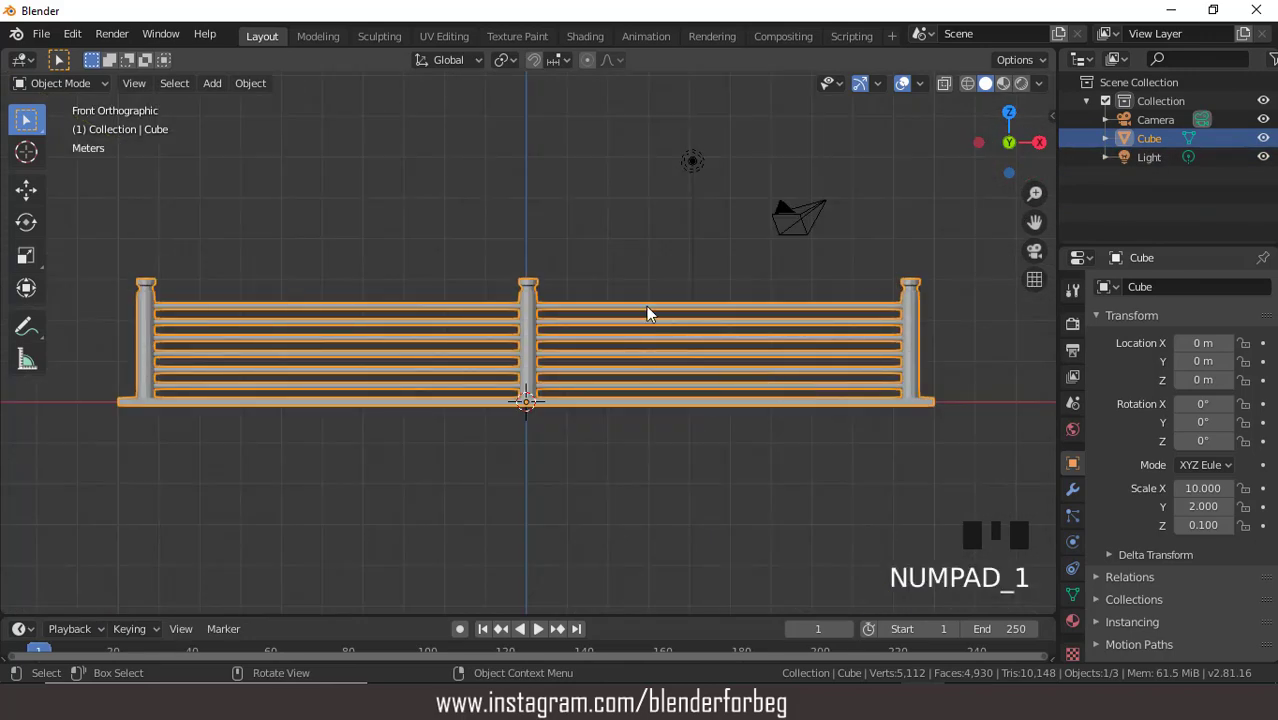
pyautogui.click(60, 85)
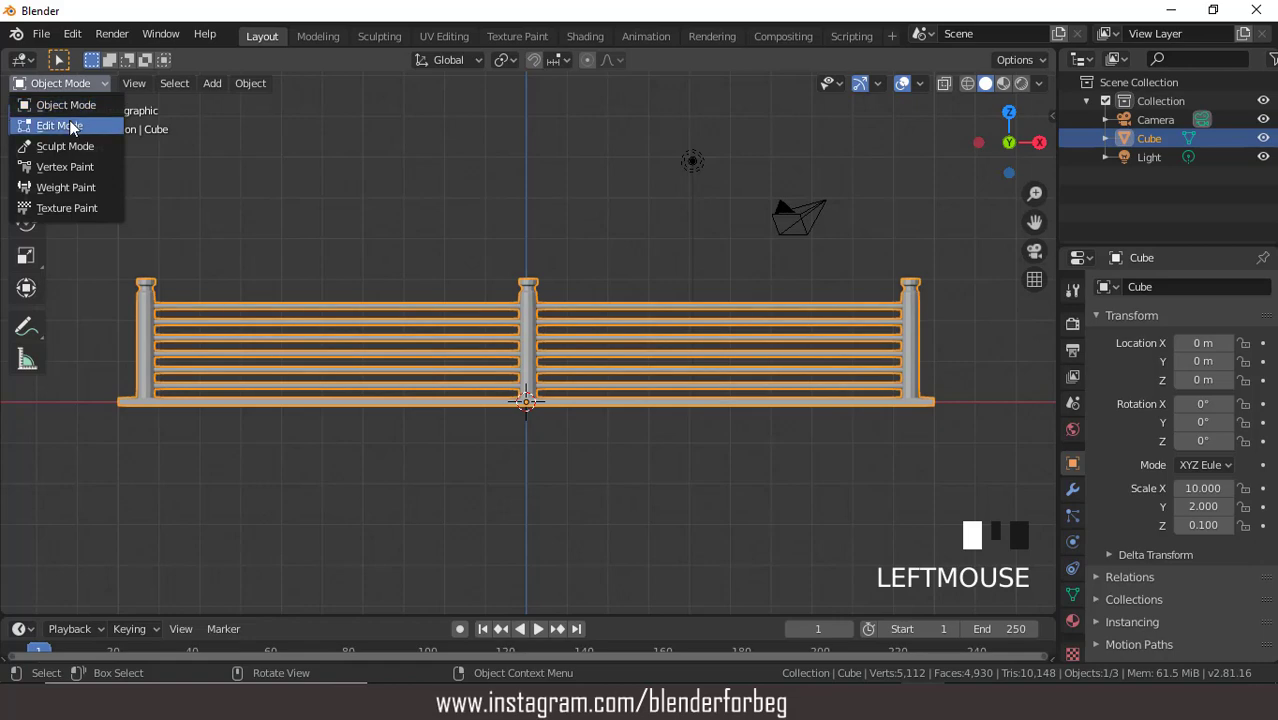
pyautogui.click(67, 121)
pyautogui.click(143, 84)
pyautogui.click(160, 84)
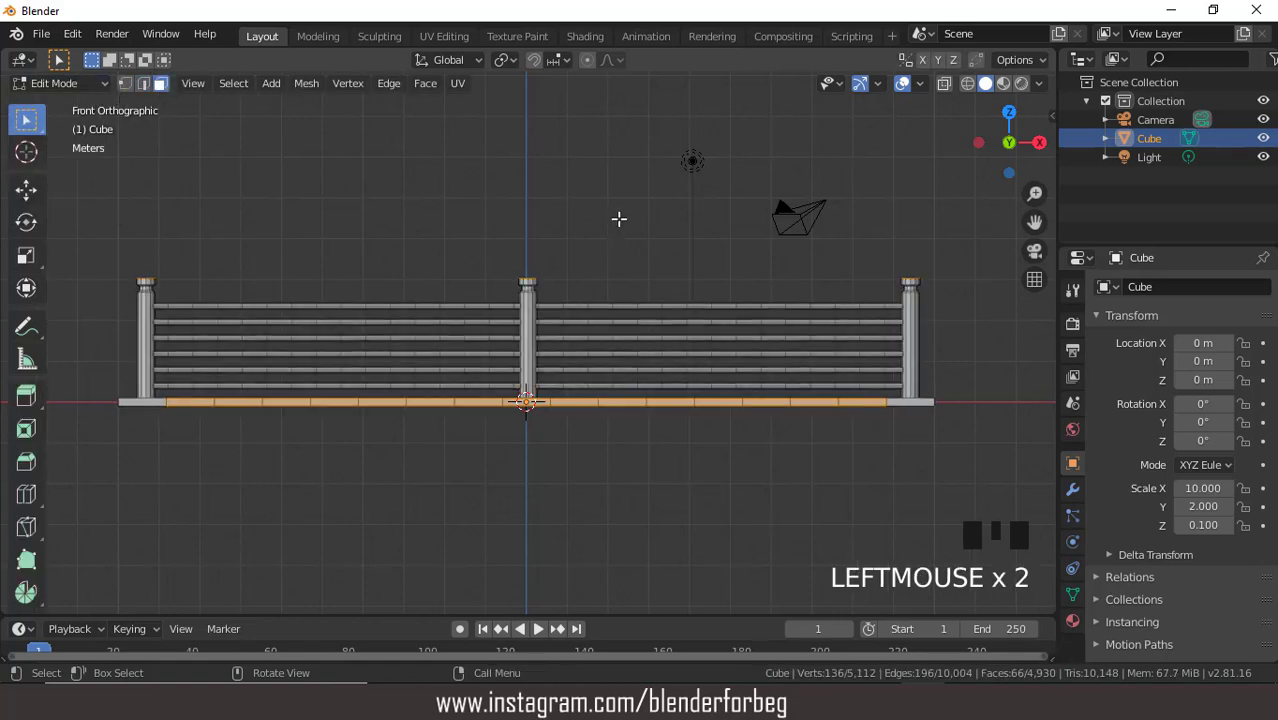
pyautogui.moveTo(619, 219); pyautogui.dragTo(605, 335, button='middle')
pyautogui.click(527, 360)
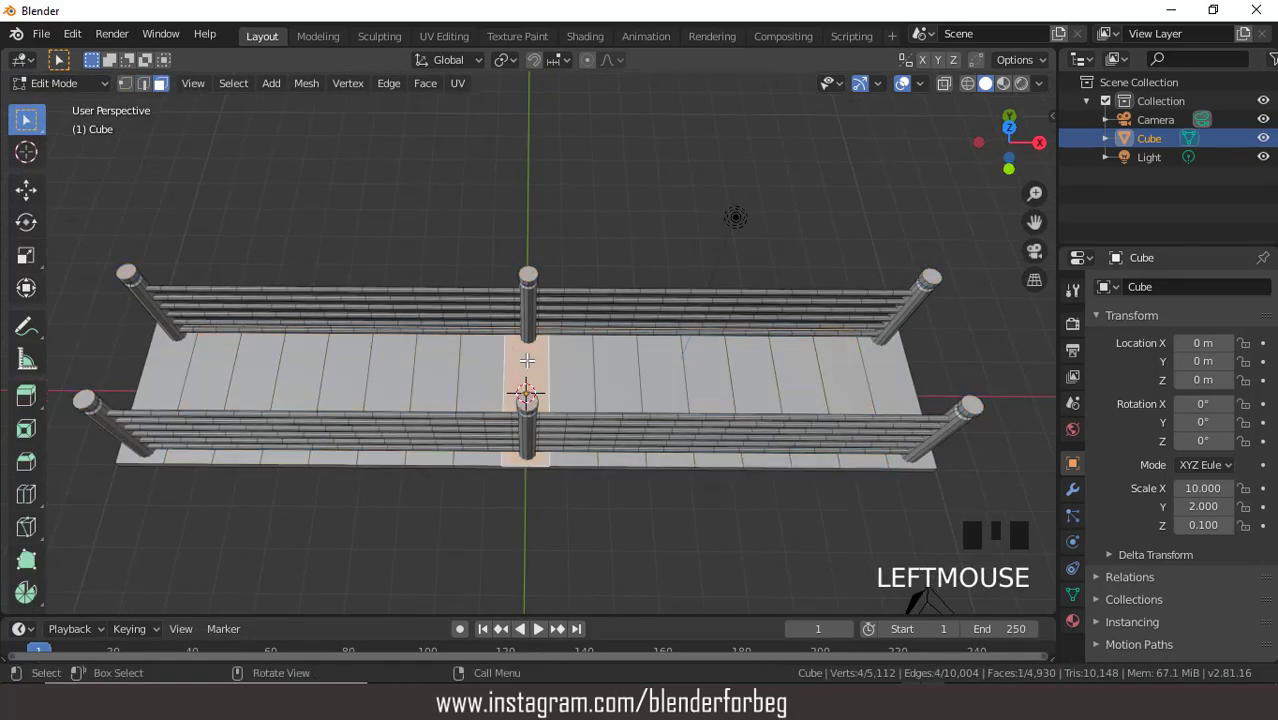
# Raise the selected face about 2.55 m along Z with Smooth proportional editing at size 8.14 to arch the bridge
pyautogui.press('KP_1')
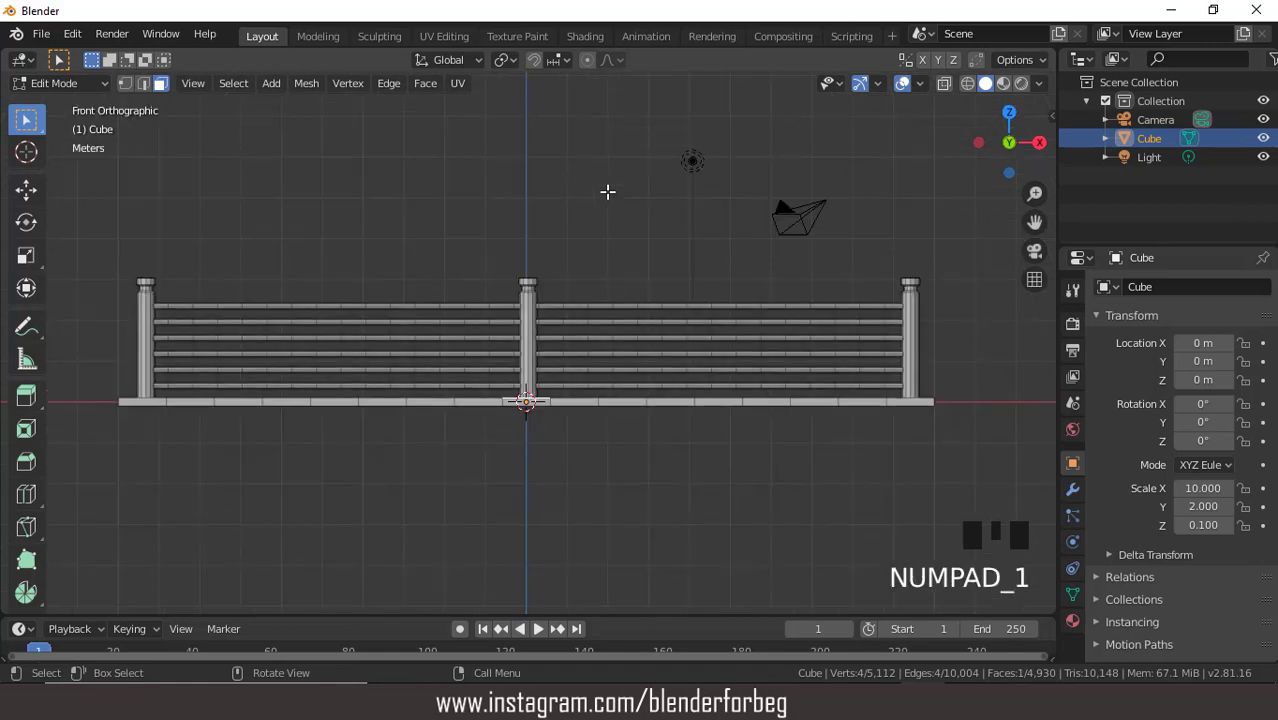
pyautogui.press('ctrl+KP_8')
pyautogui.press('ctrl+KP_8')
pyautogui.press('ctrl+KP_8')
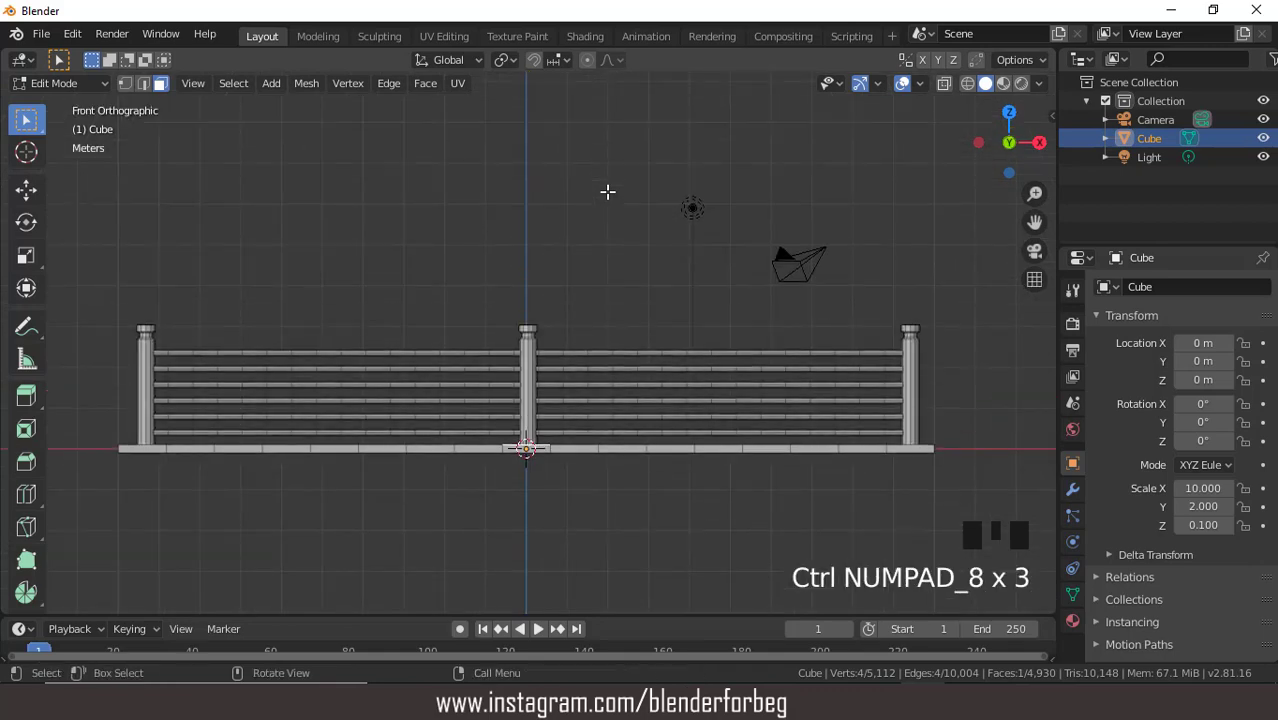
pyautogui.click(591, 60)
pyautogui.click(617, 62)
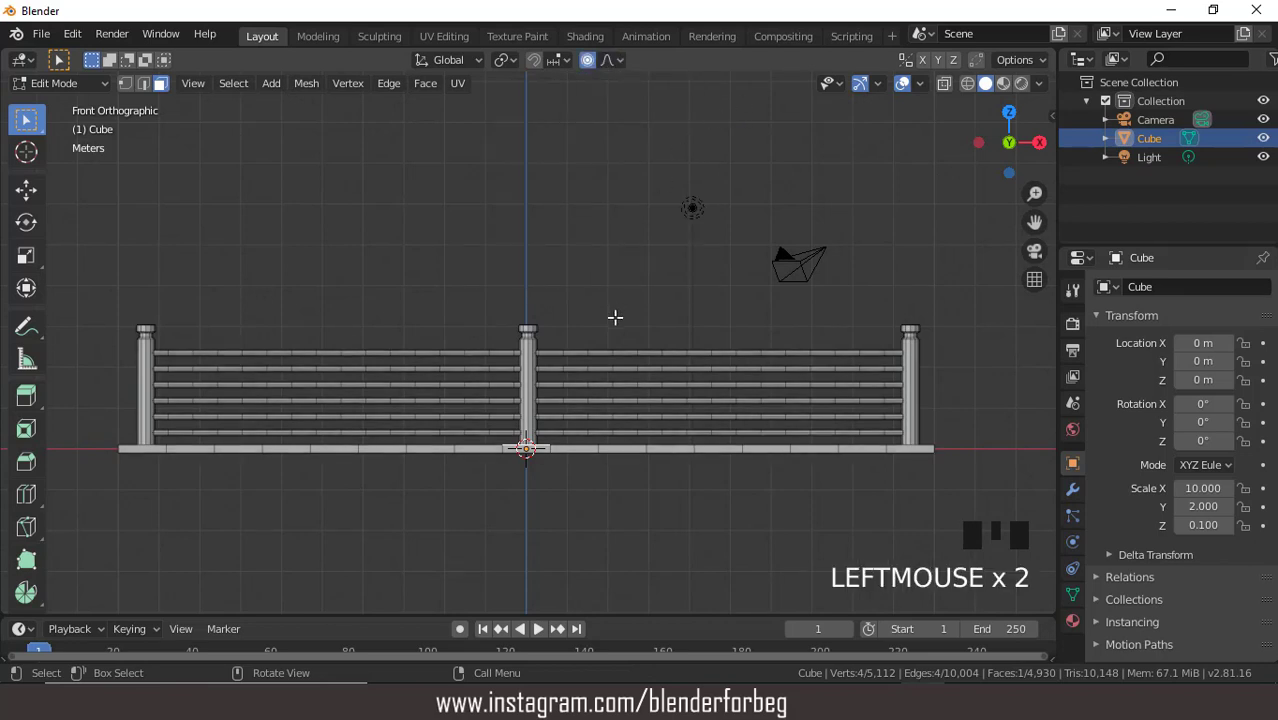
pyautogui.press('g')
pyautogui.scroll(-11, 616, 324)
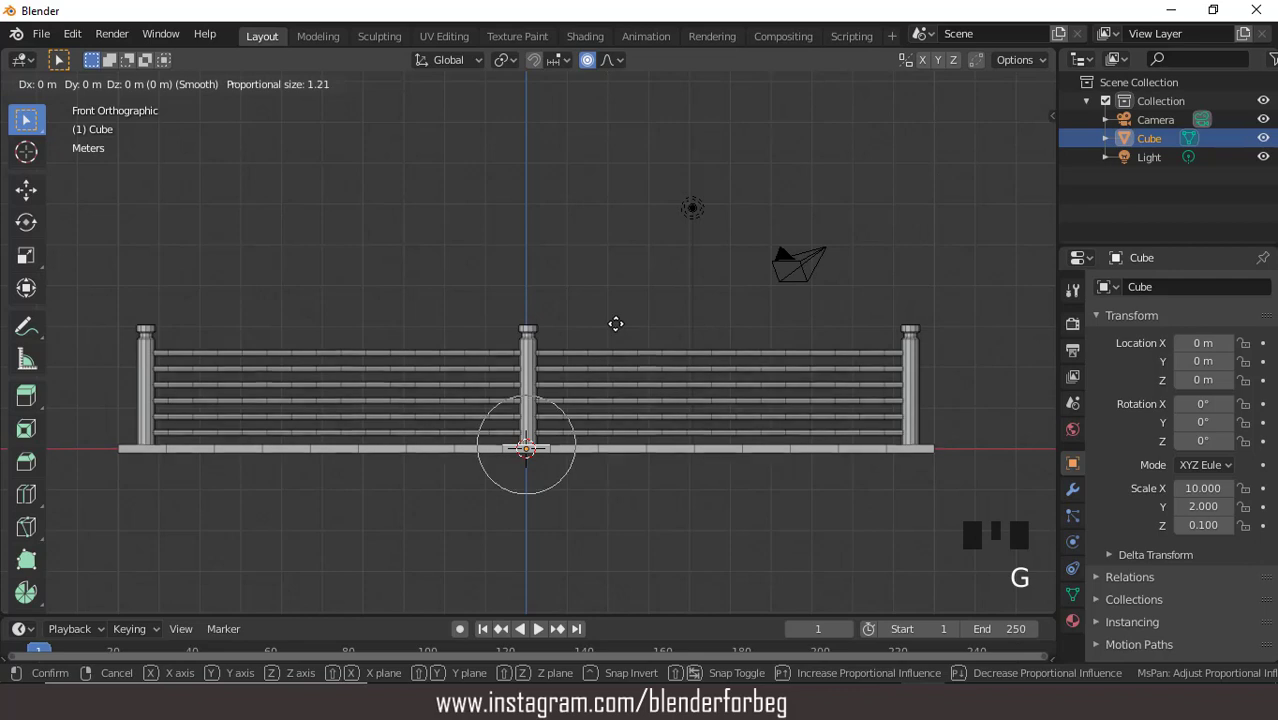
pyautogui.scroll(-8, 616, 324)
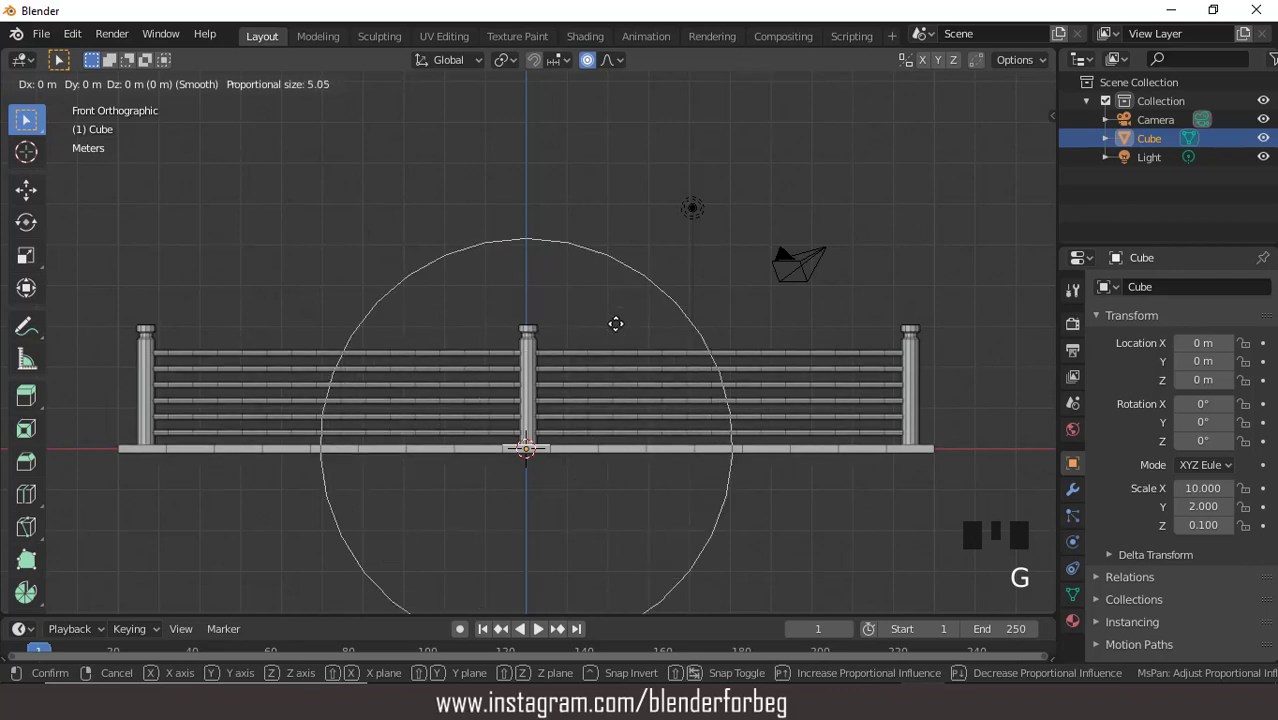
pyautogui.scroll(-3, 616, 324)
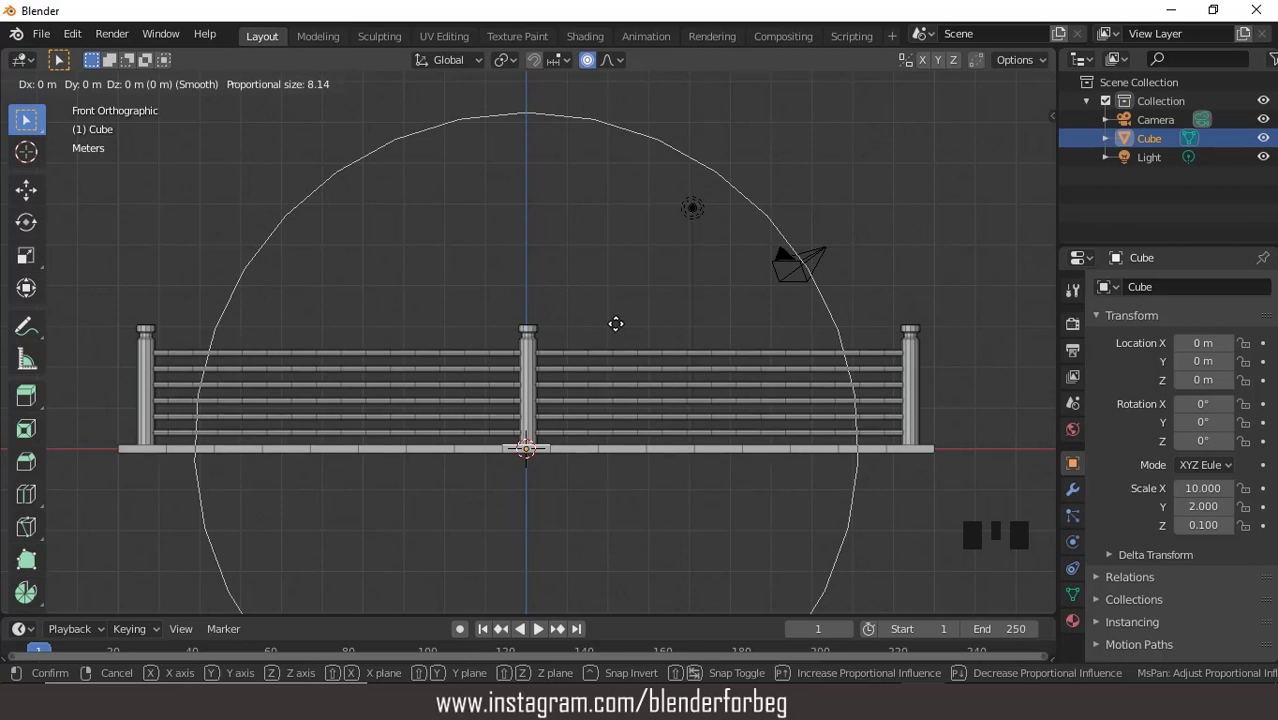
pyautogui.press('z')
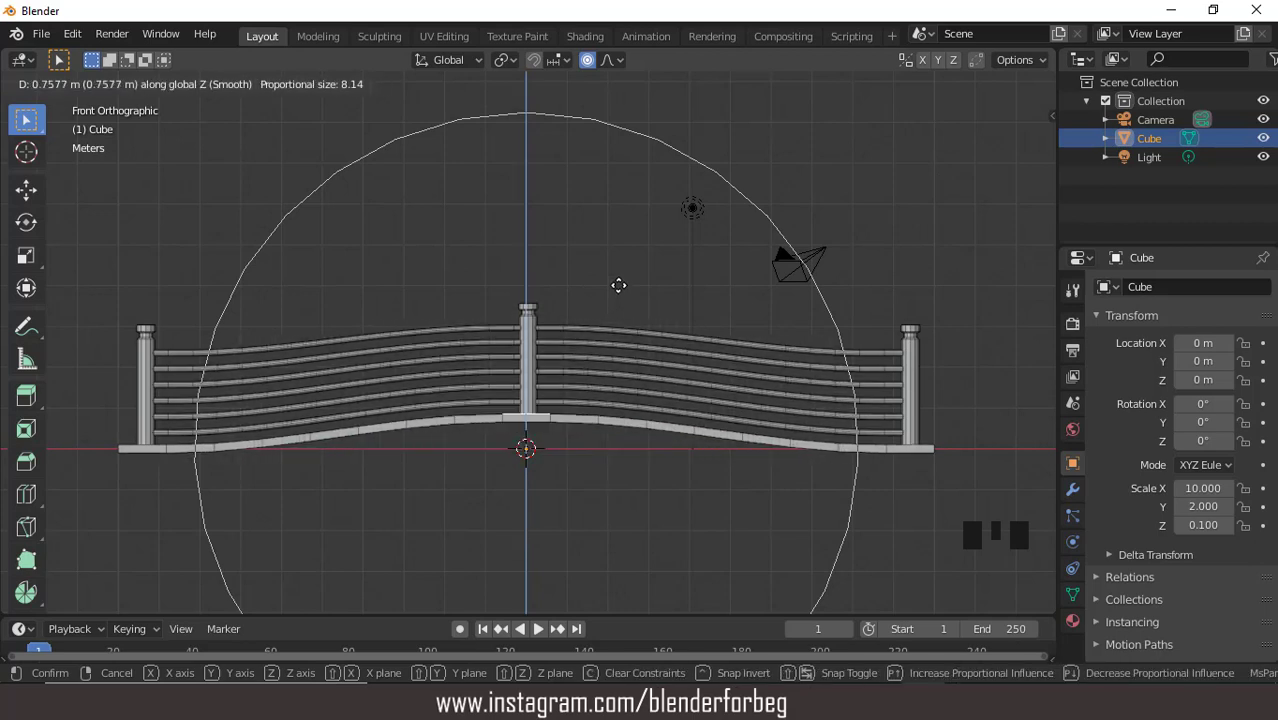
pyautogui.click(621, 219)
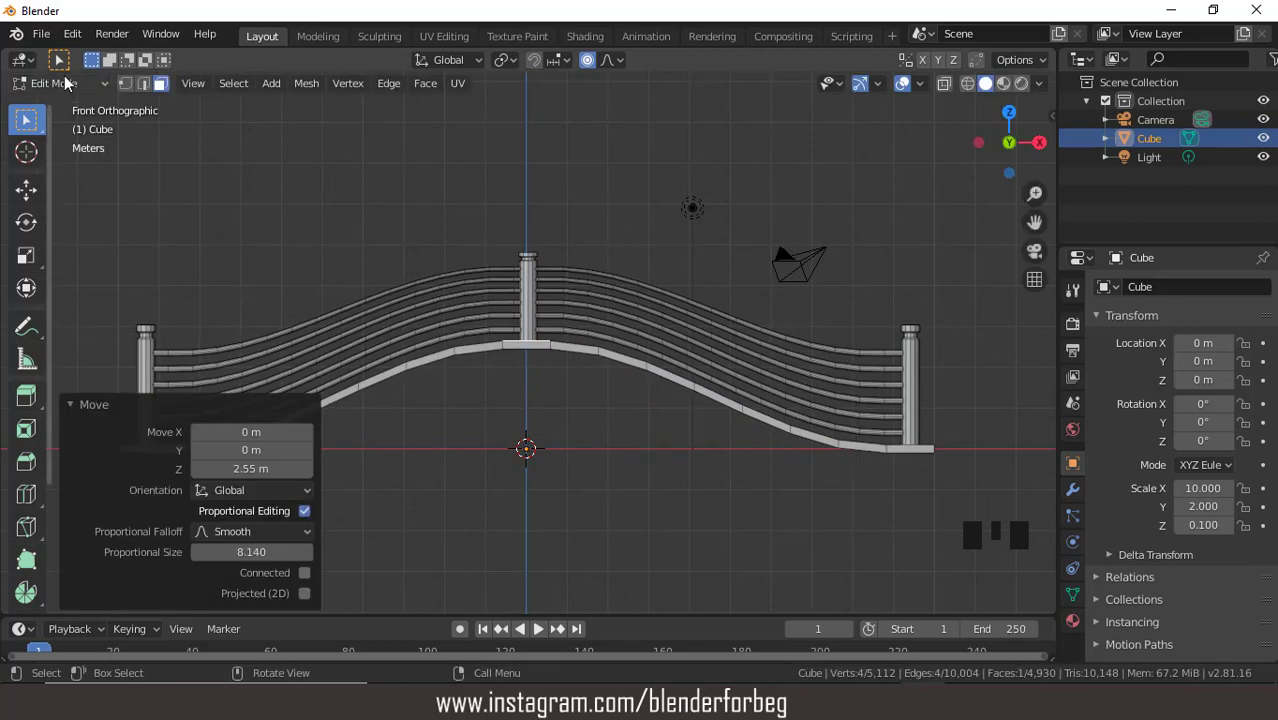
# Return to Object Mode and hide the viewport overlays
pyautogui.click(62, 83)
pyautogui.click(72, 106)
pyautogui.moveTo(342, 195); pyautogui.dragTo(605, 226, button='middle')
pyautogui.scroll(-4, 499, 262)
pyautogui.moveTo(499, 262); pyautogui.dragTo(464, 190, button='middle')
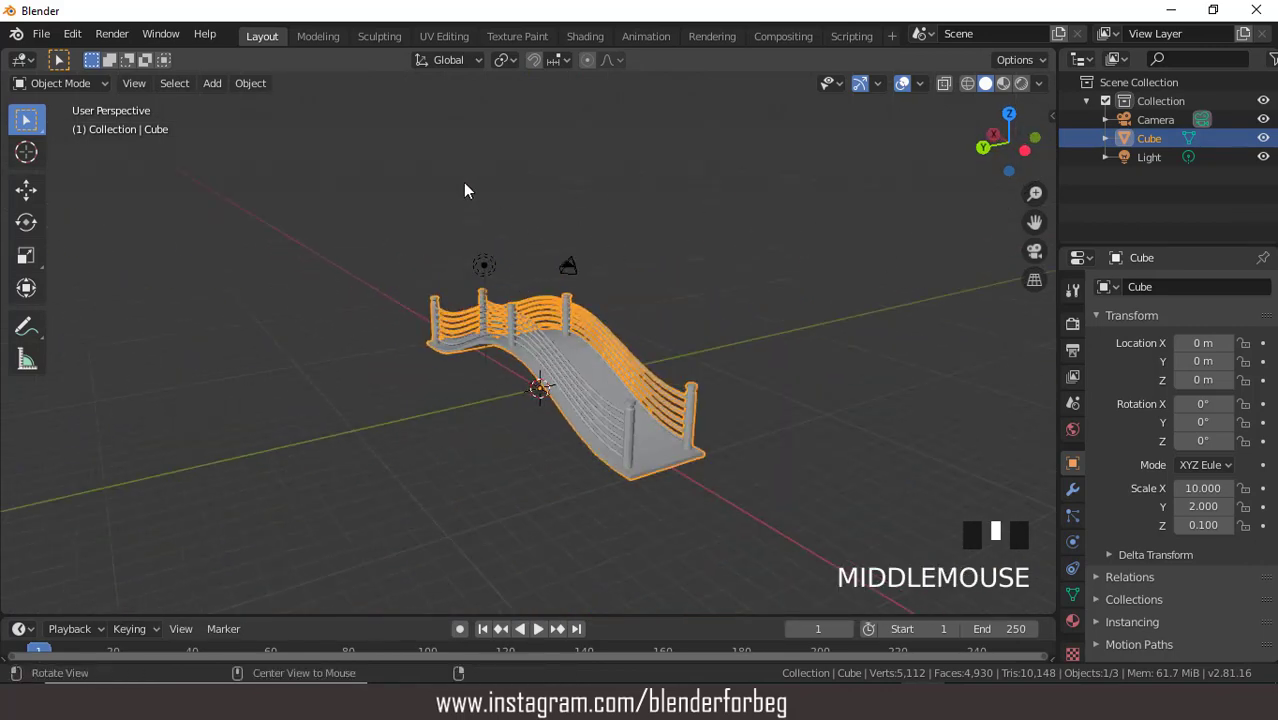
pyautogui.click(900, 83)
# Examine the arched bridge up close and from the top, side, front and angled views
pyautogui.scroll(2, 746, 325)
pyautogui.moveTo(746, 324); pyautogui.dragTo(678, 370, button='middle')
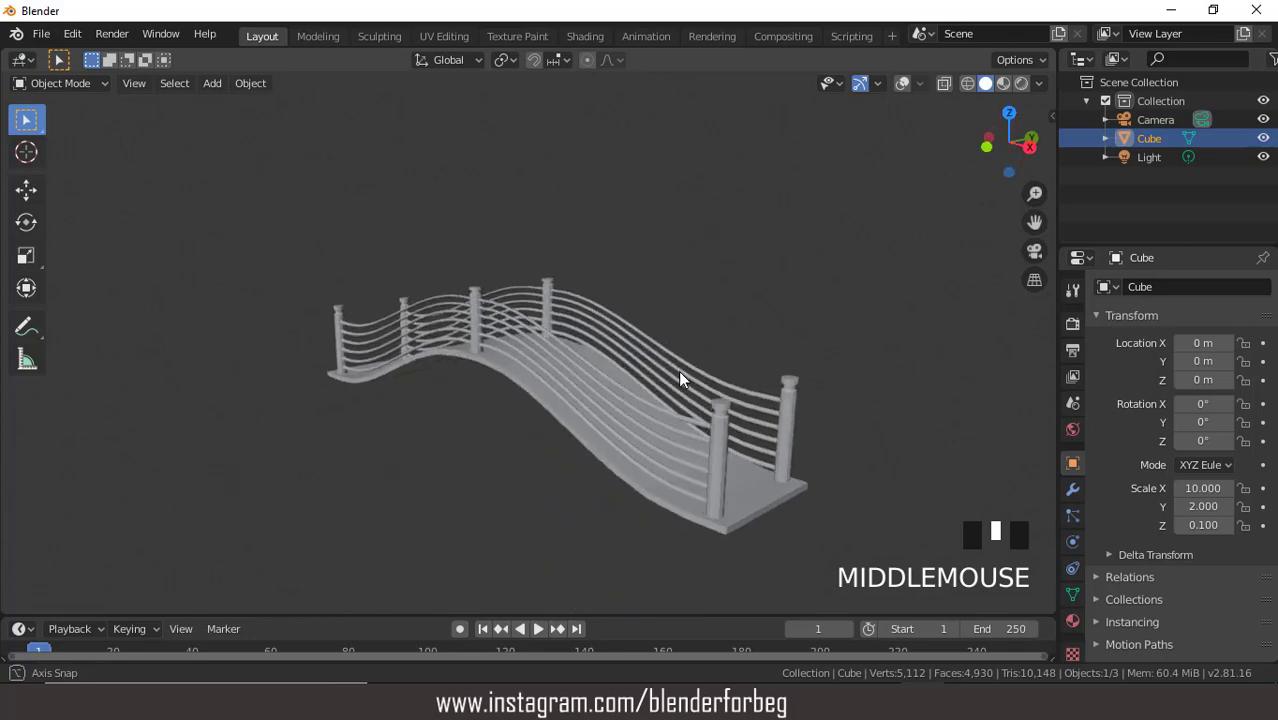
pyautogui.scroll(4, 599, 380)
pyautogui.moveTo(599, 380)
pyautogui.mouseDown(button='middle')
pyautogui.moveTo(433, 394)
pyautogui.moveTo(380, 369)
pyautogui.moveTo(683, 382)
pyautogui.moveTo(789, 412)
pyautogui.moveTo(832, 410)
pyautogui.moveTo(821, 395)
pyautogui.mouseUp(button='middle')
pyautogui.press('KP_7')
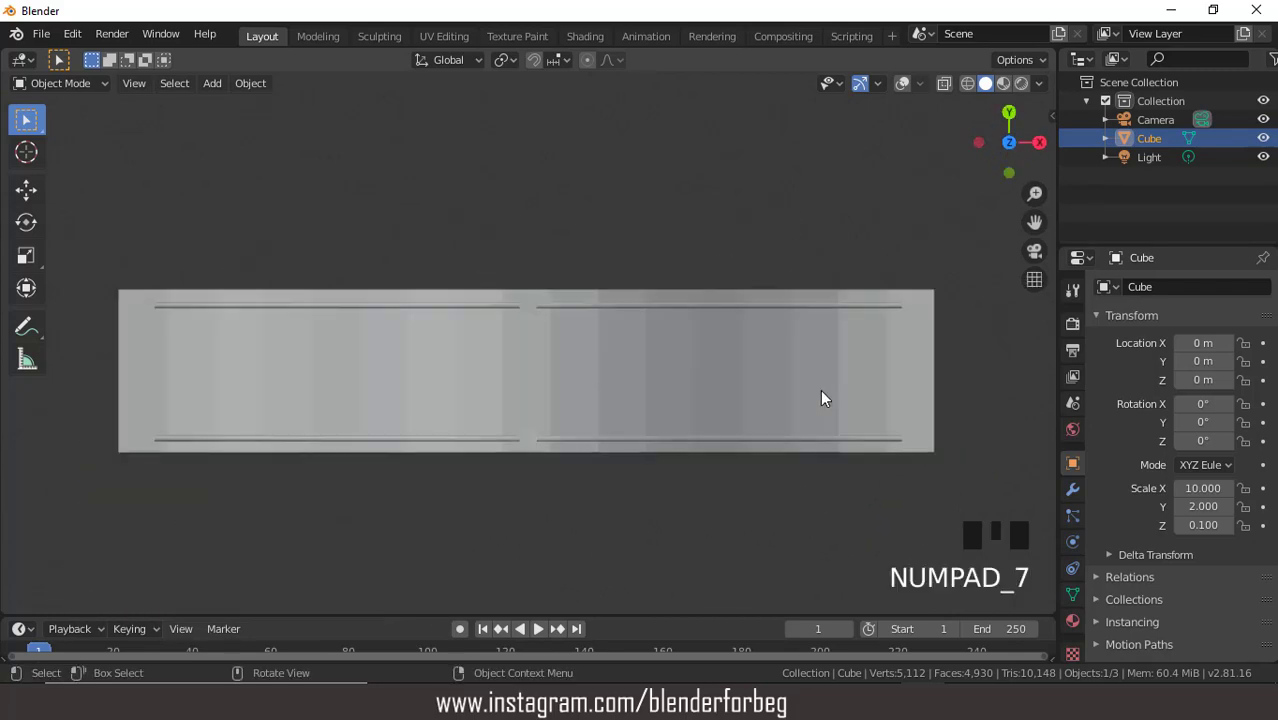
pyautogui.press('KP_3')
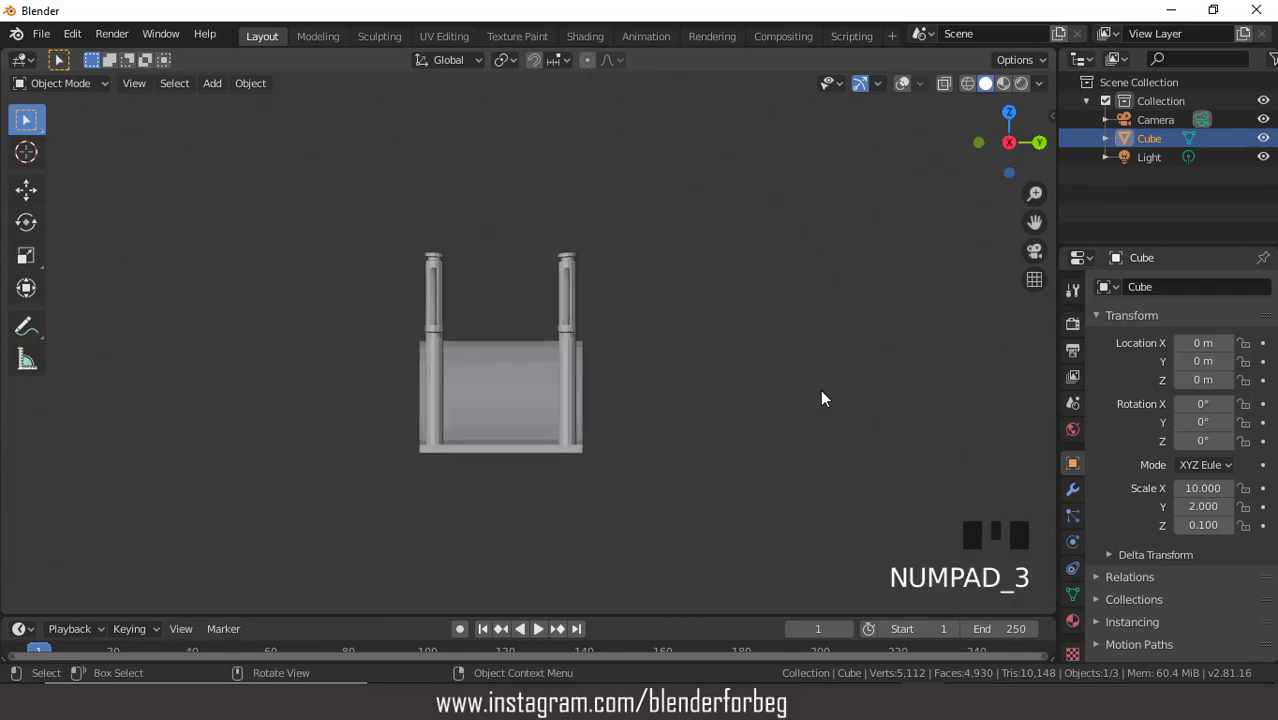
pyautogui.press('KP_1')
pyautogui.press('KP_6')
pyautogui.press('KP_6')
pyautogui.press('KP_6')
pyautogui.press('KP_6')
pyautogui.press('KP_6')
pyautogui.press('KP_6')
pyautogui.press('KP_6')
pyautogui.press('KP_6')
pyautogui.press('KP_6')
pyautogui.press('KP_6')
pyautogui.press('KP_6')
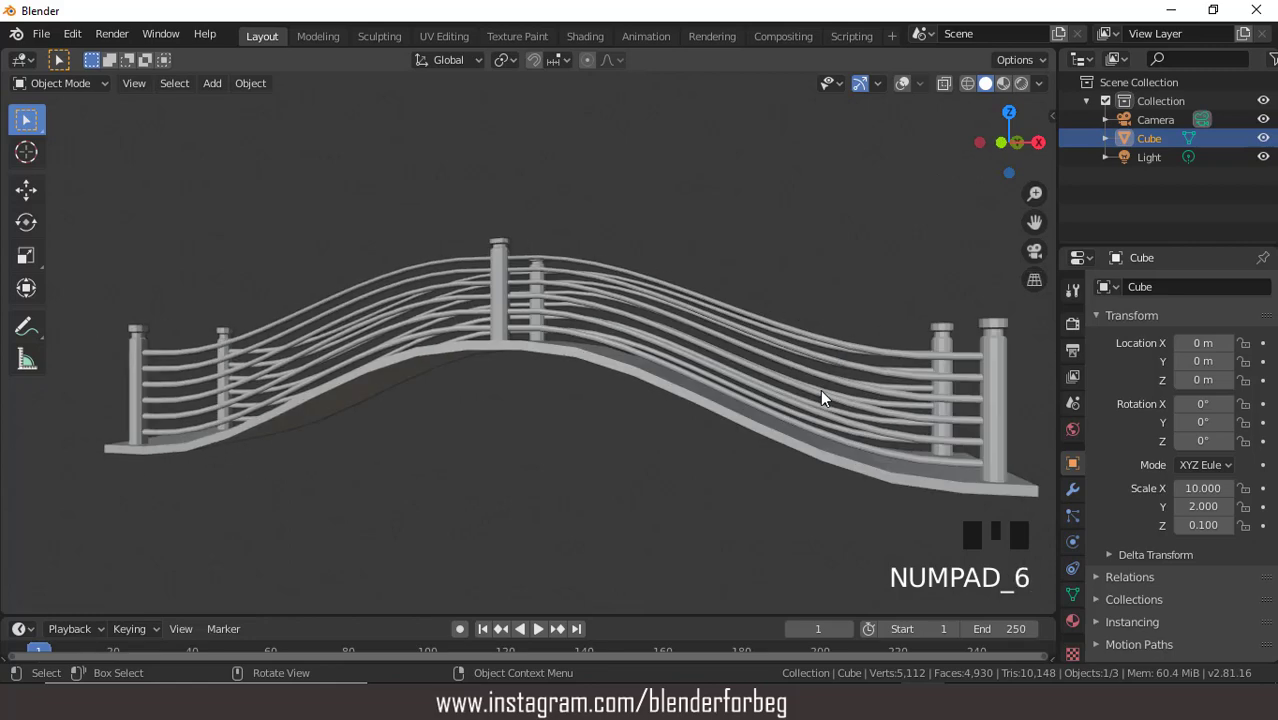